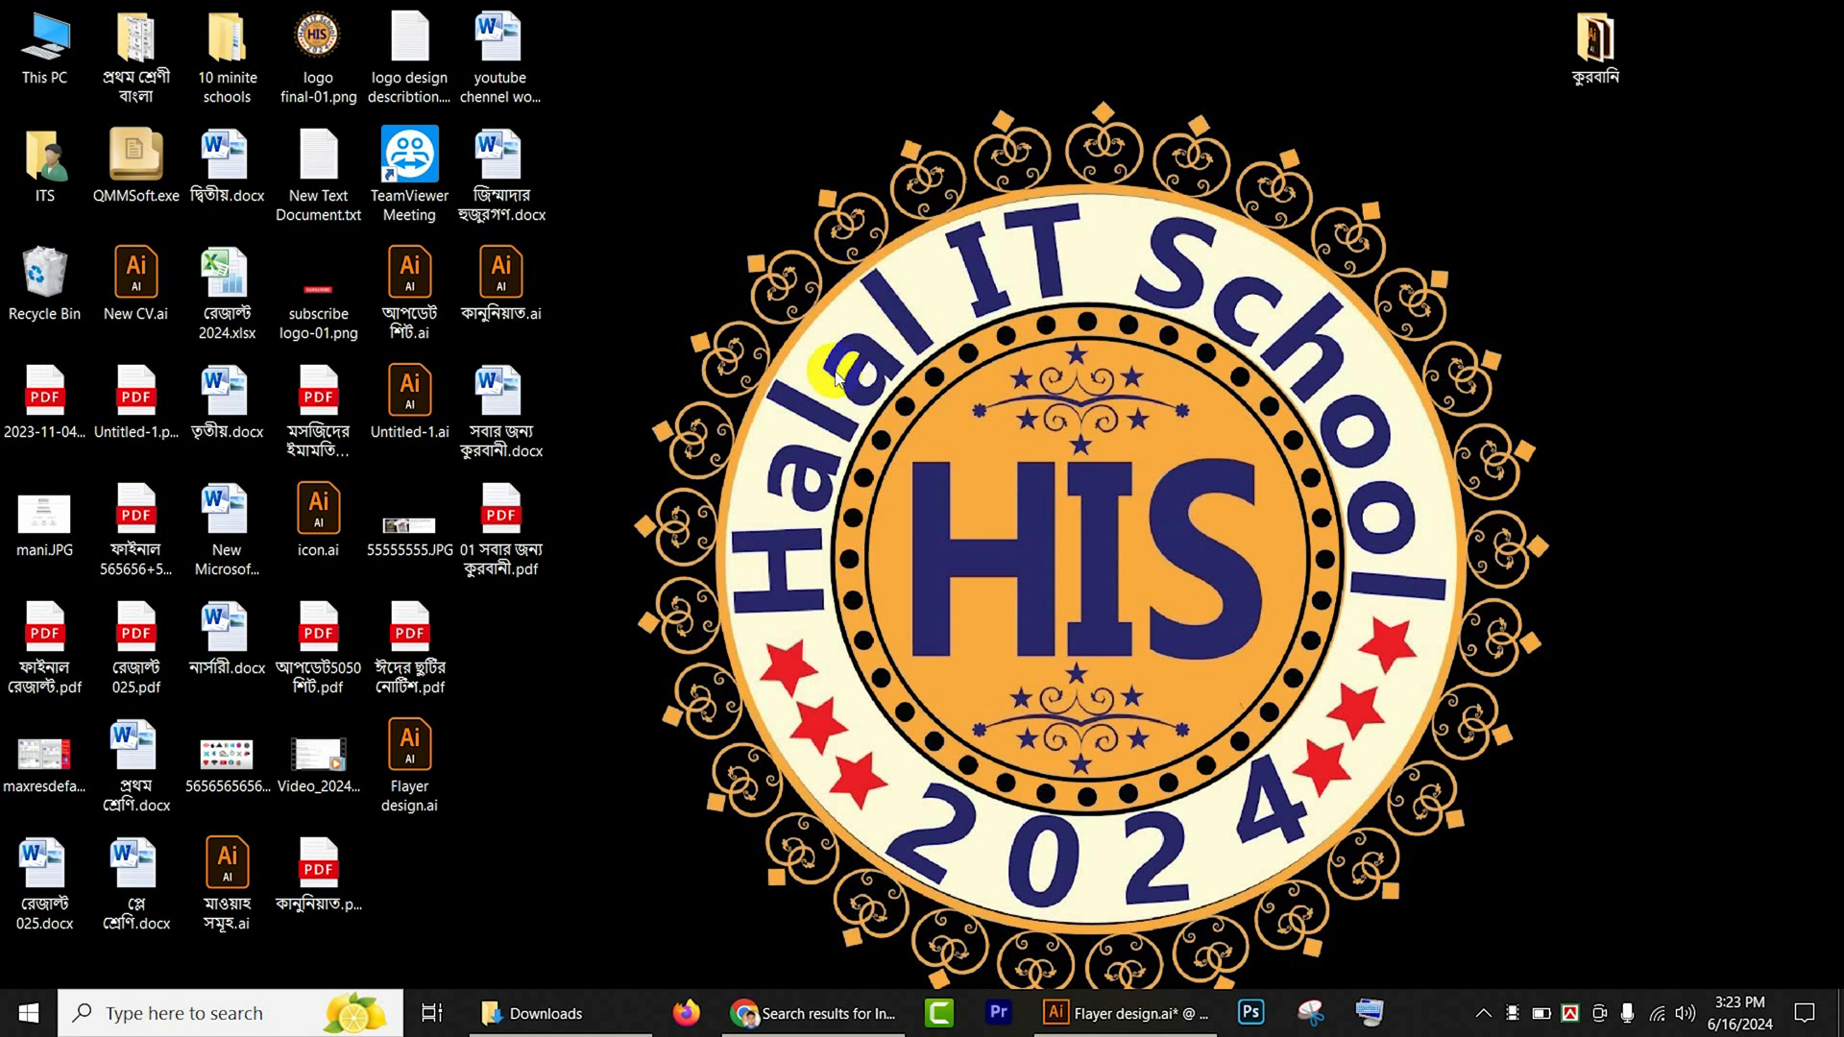
# Step: Switch to Illustrator with the Flayer design.ai document
pyautogui.click(1124, 1013)
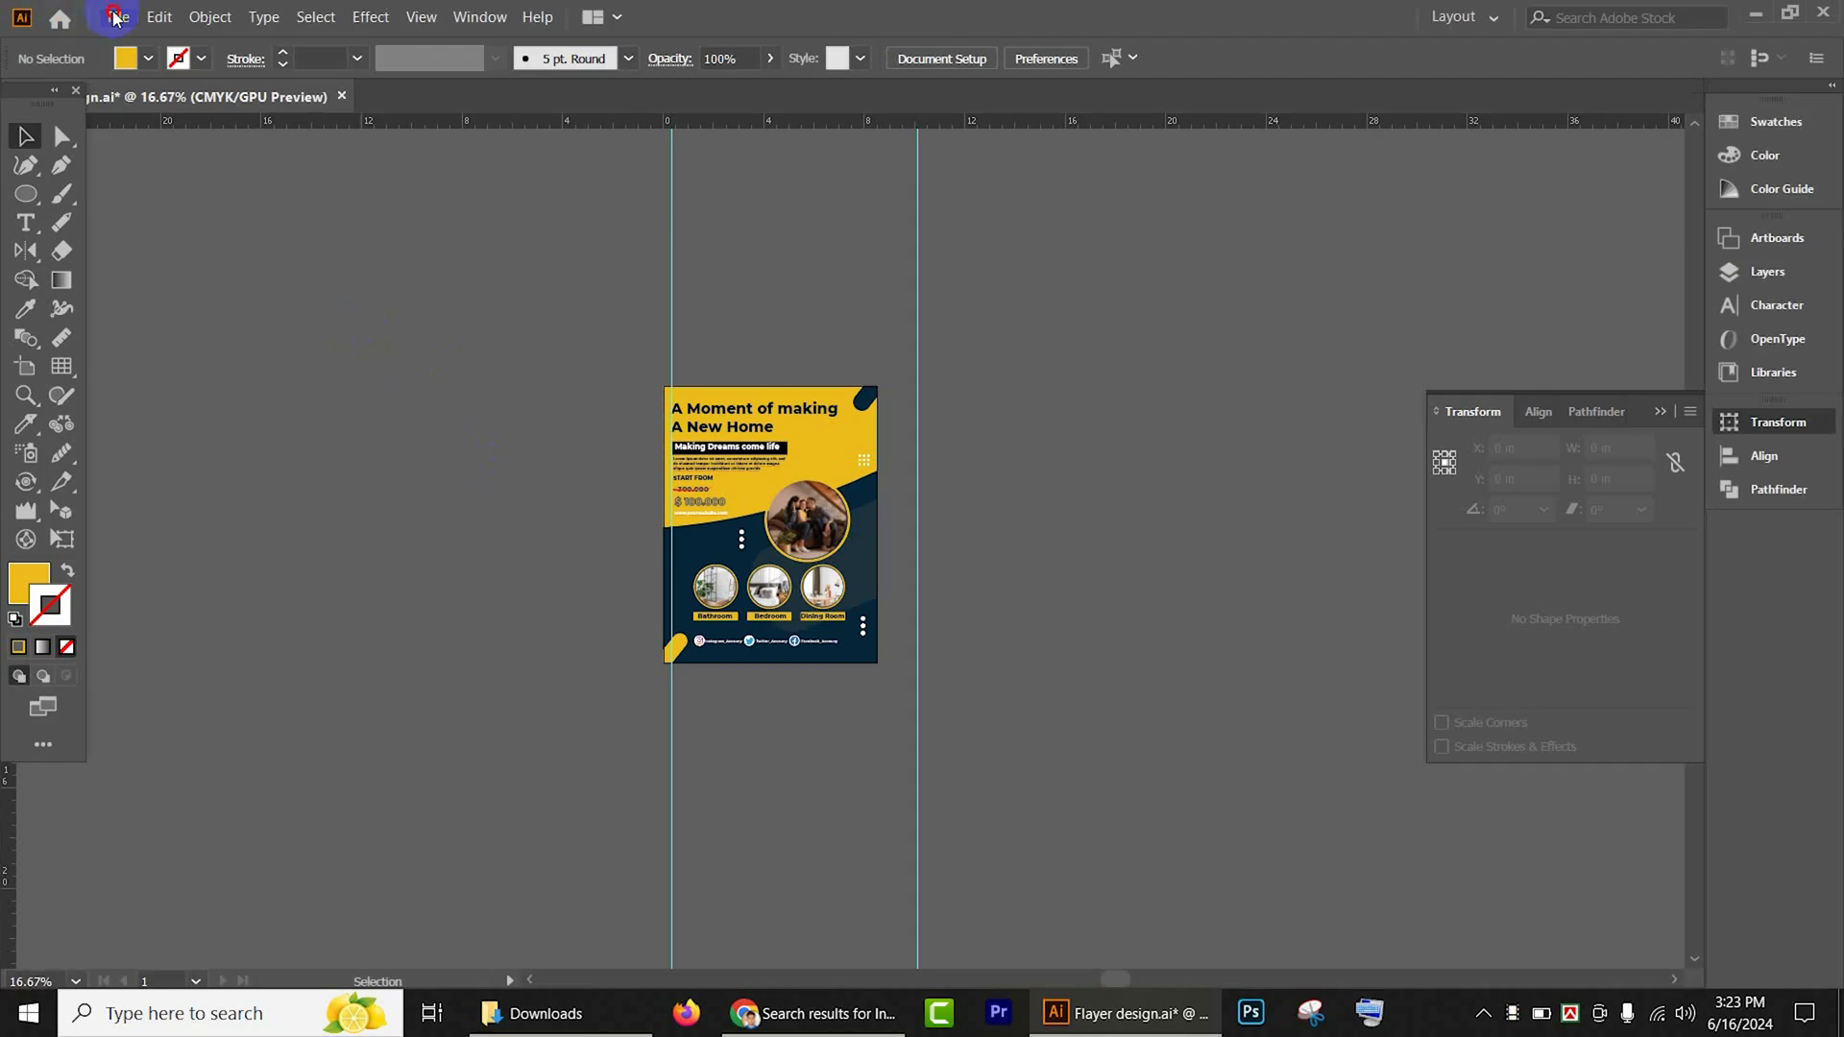
pyautogui.click(116, 18)
pyautogui.click(152, 43)
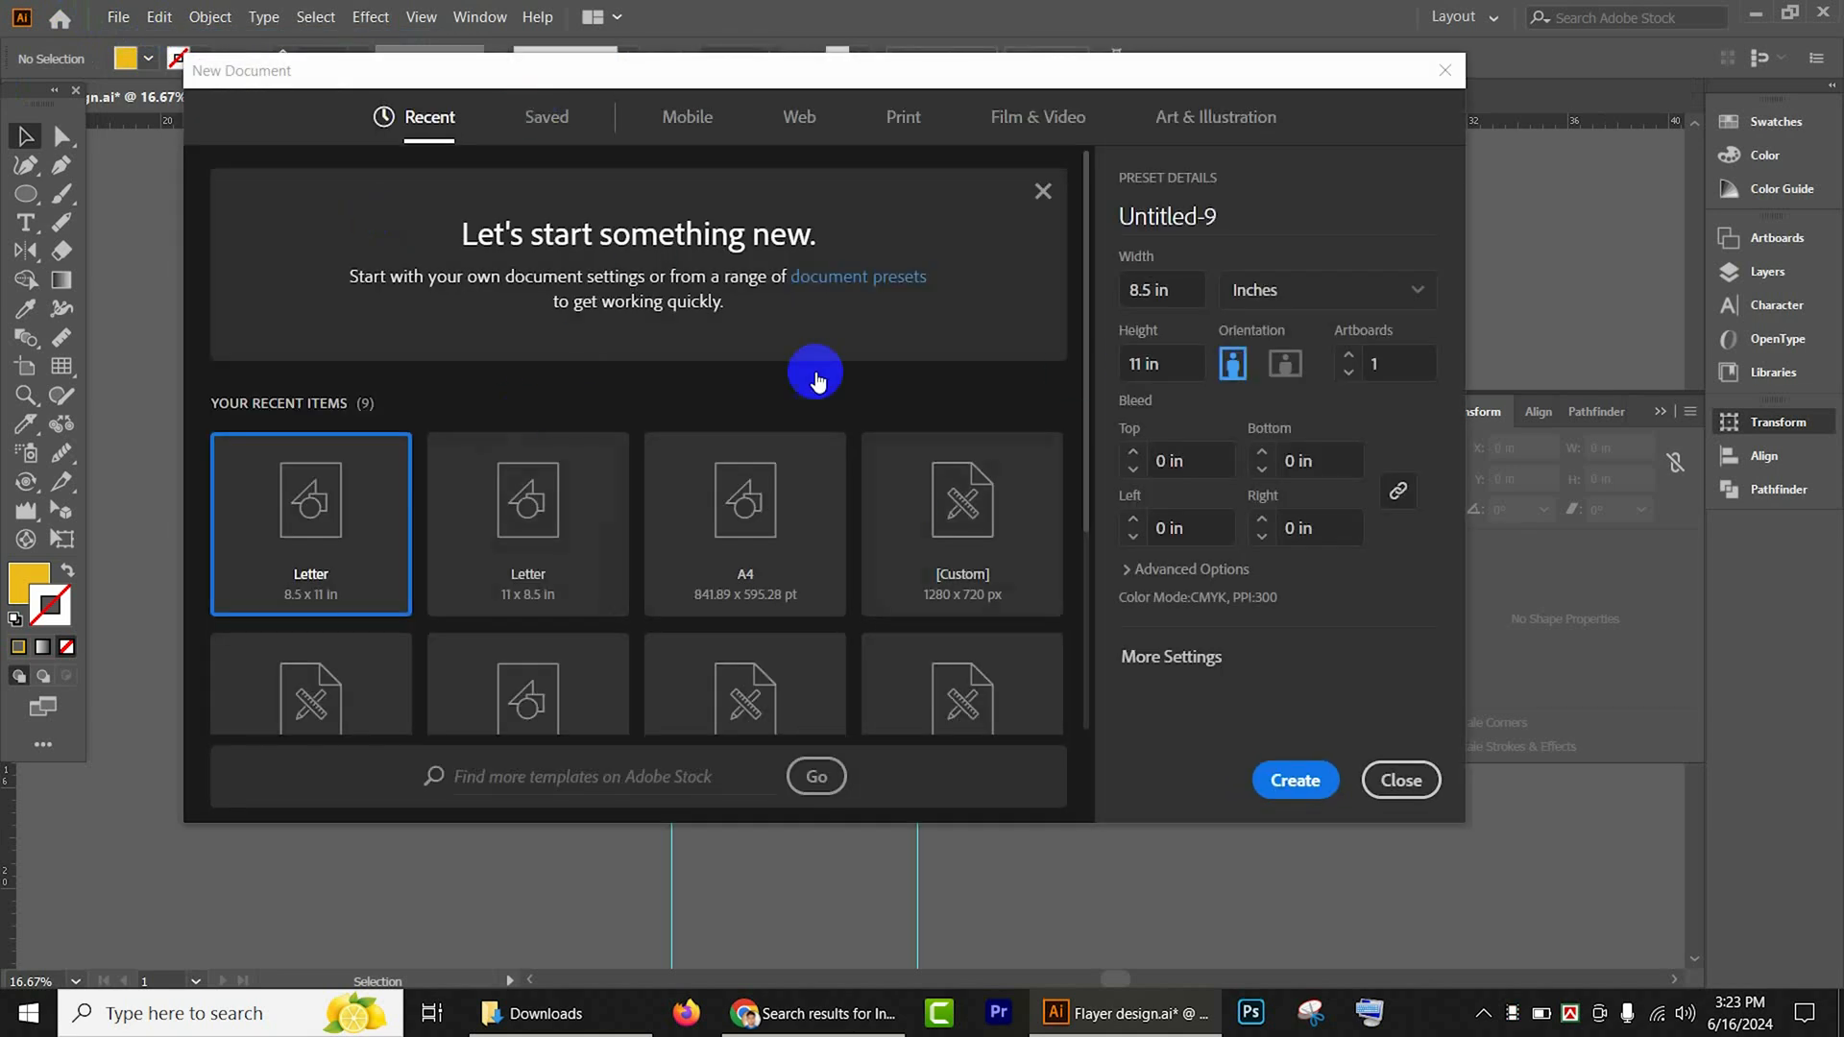
pyautogui.click(1155, 292)
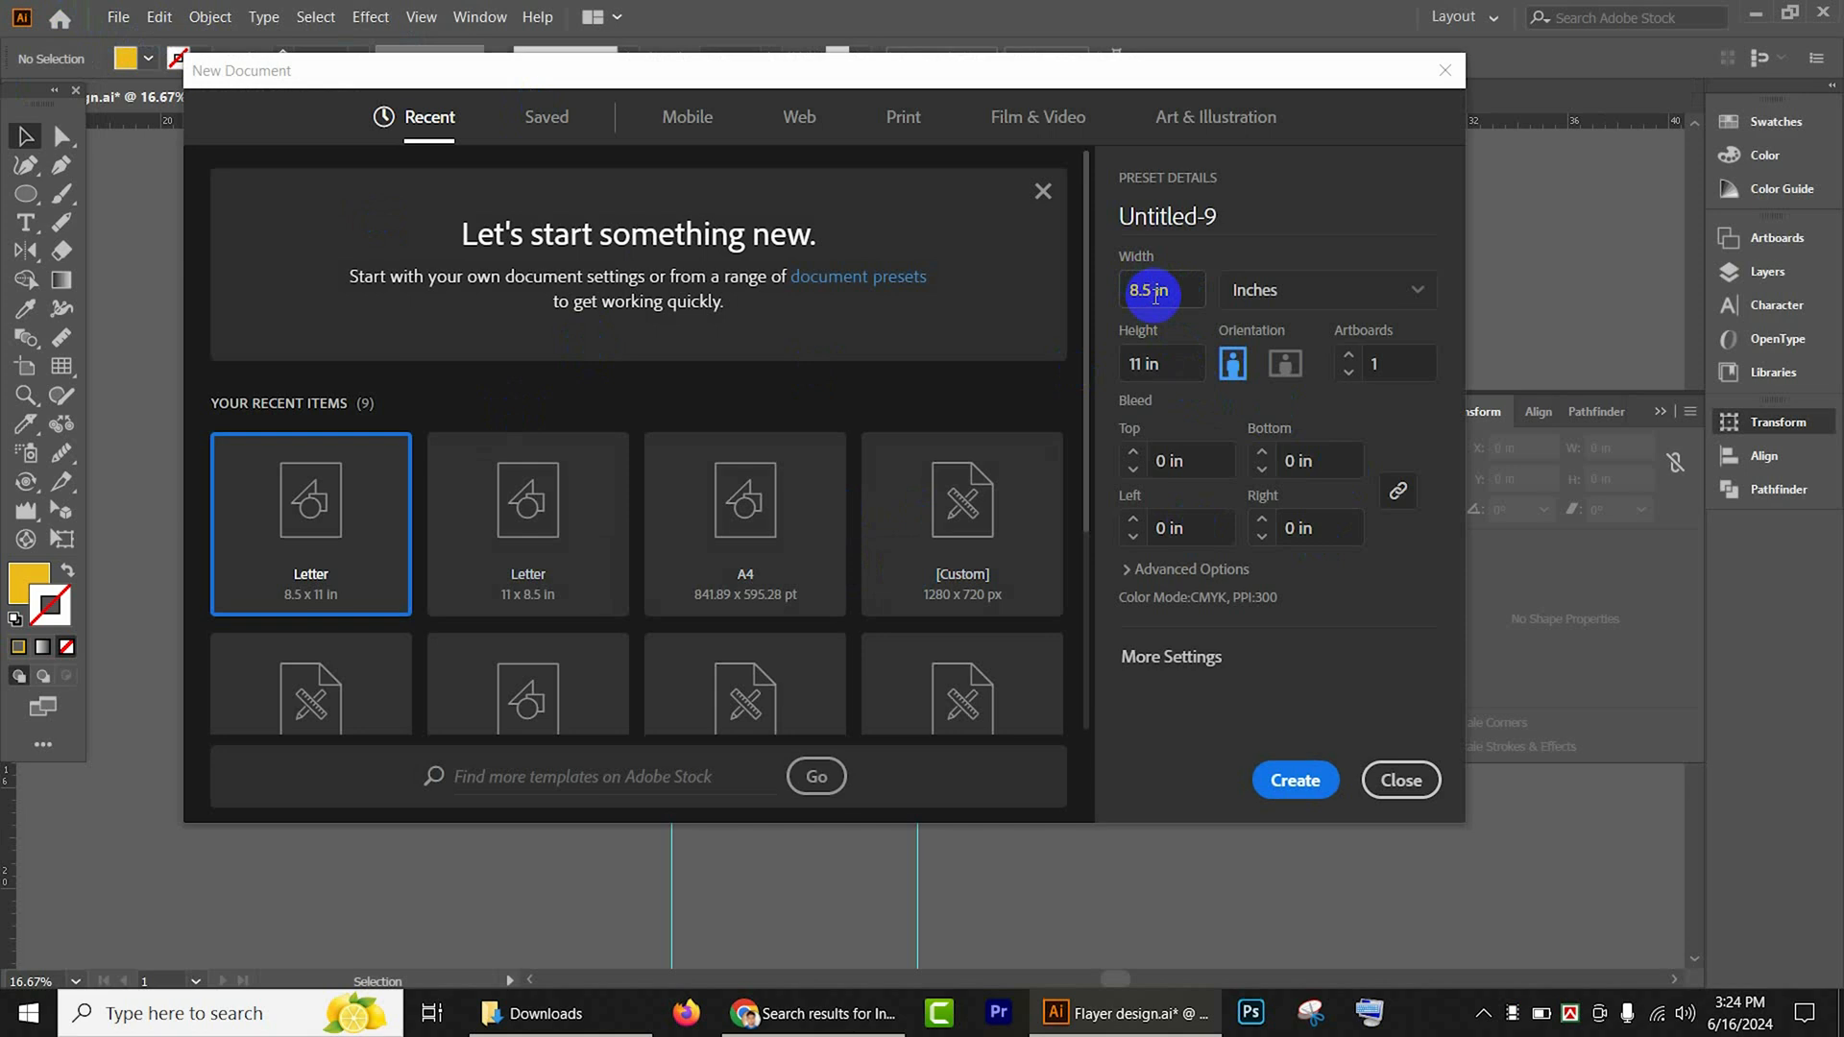
pyautogui.click(1153, 363)
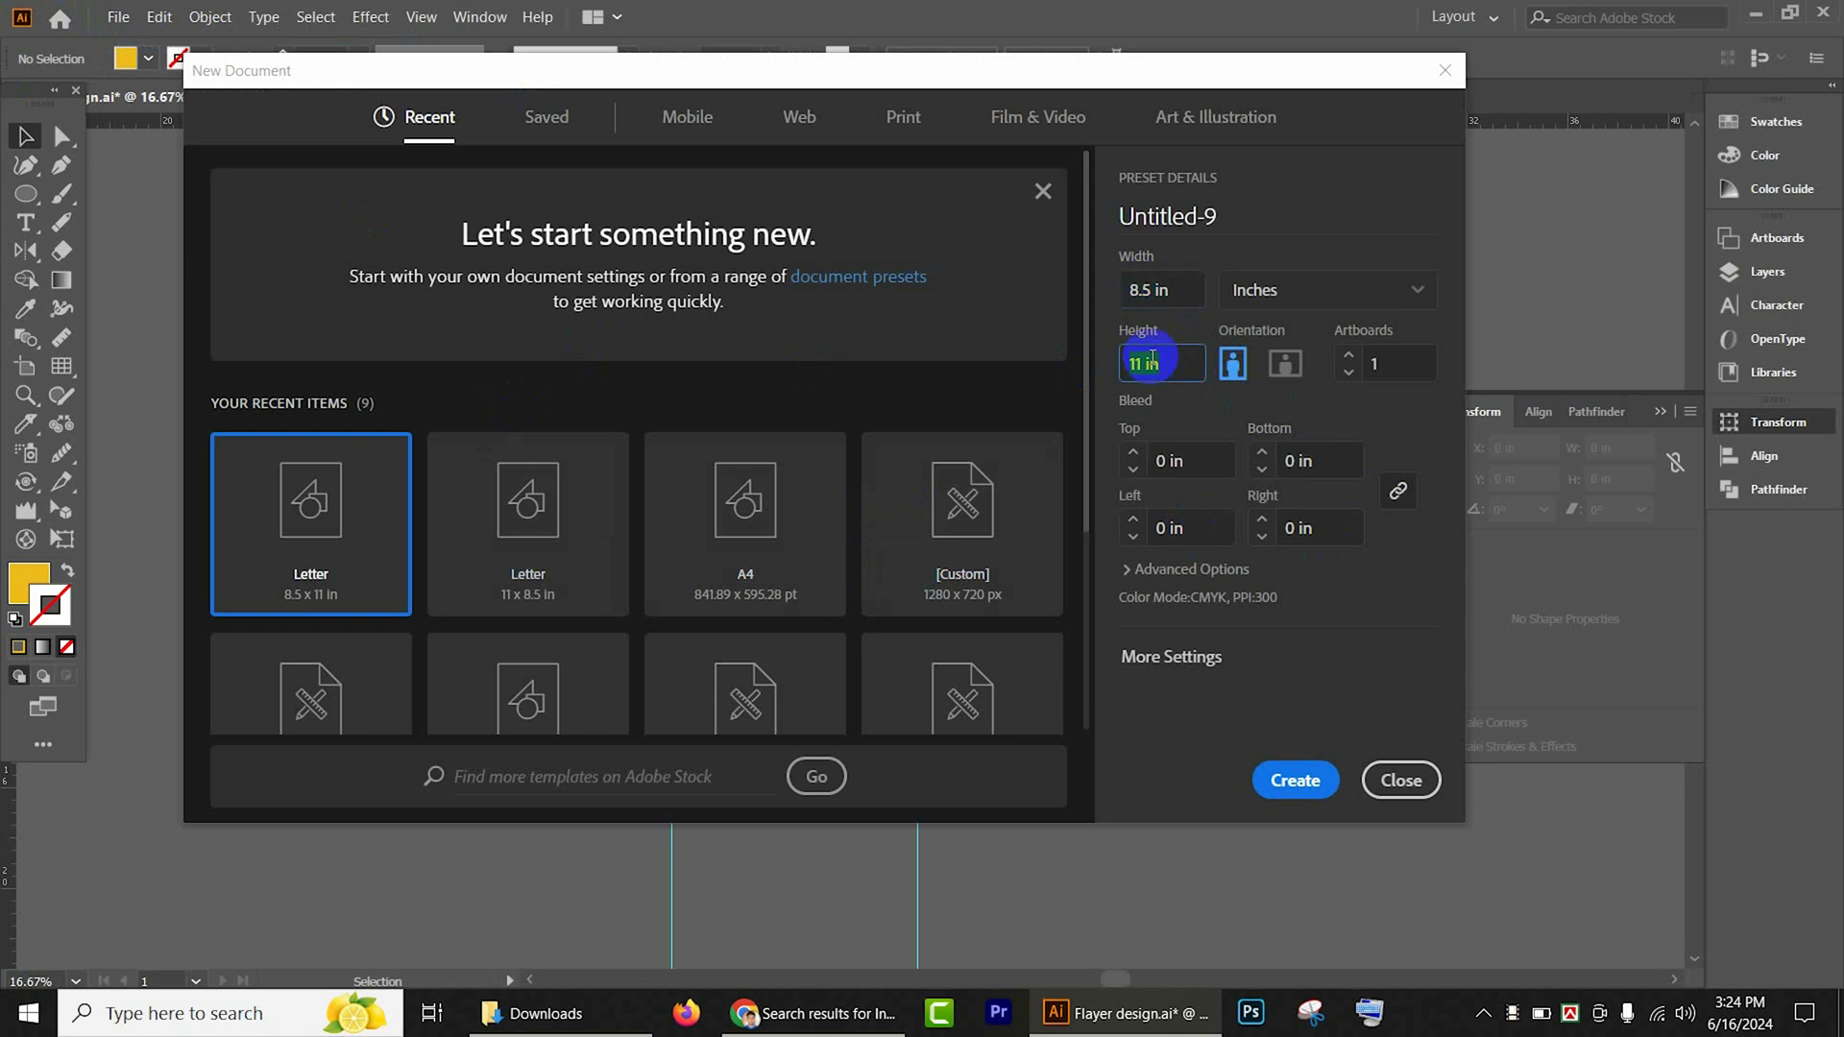
pyautogui.click(1293, 794)
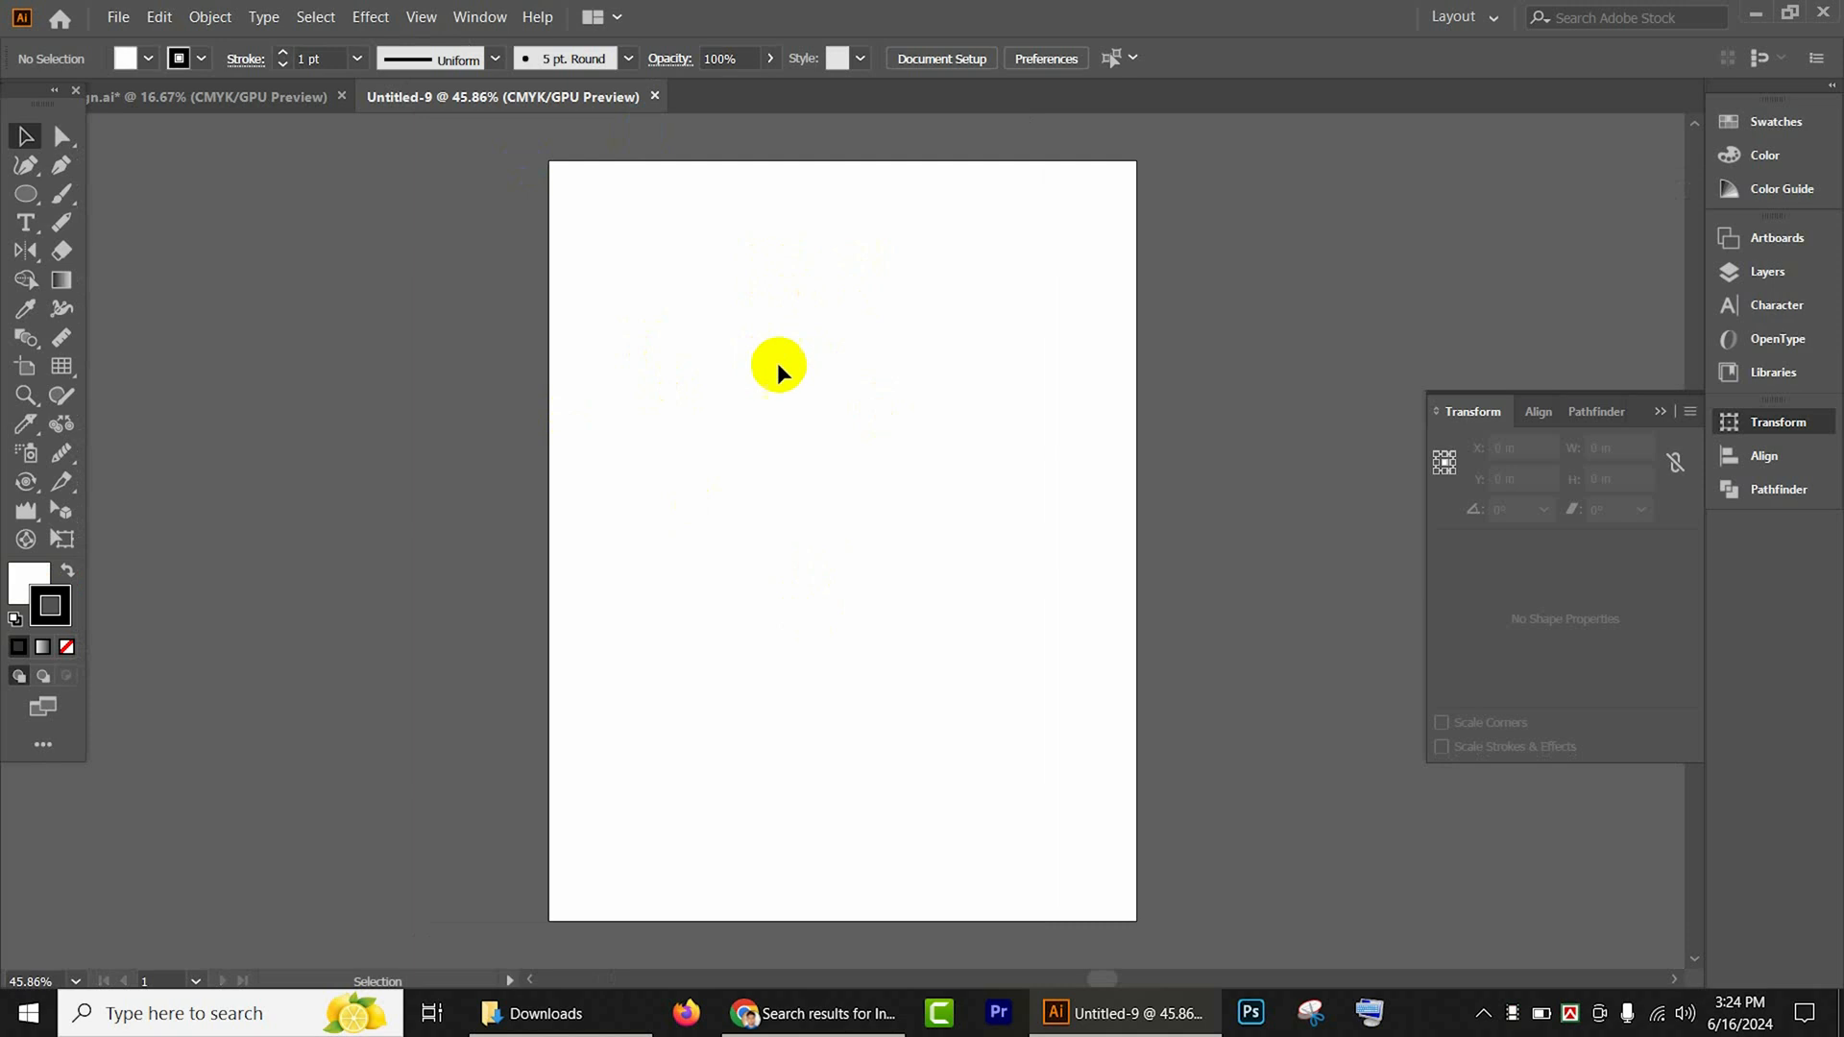
pyautogui.click(656, 96)
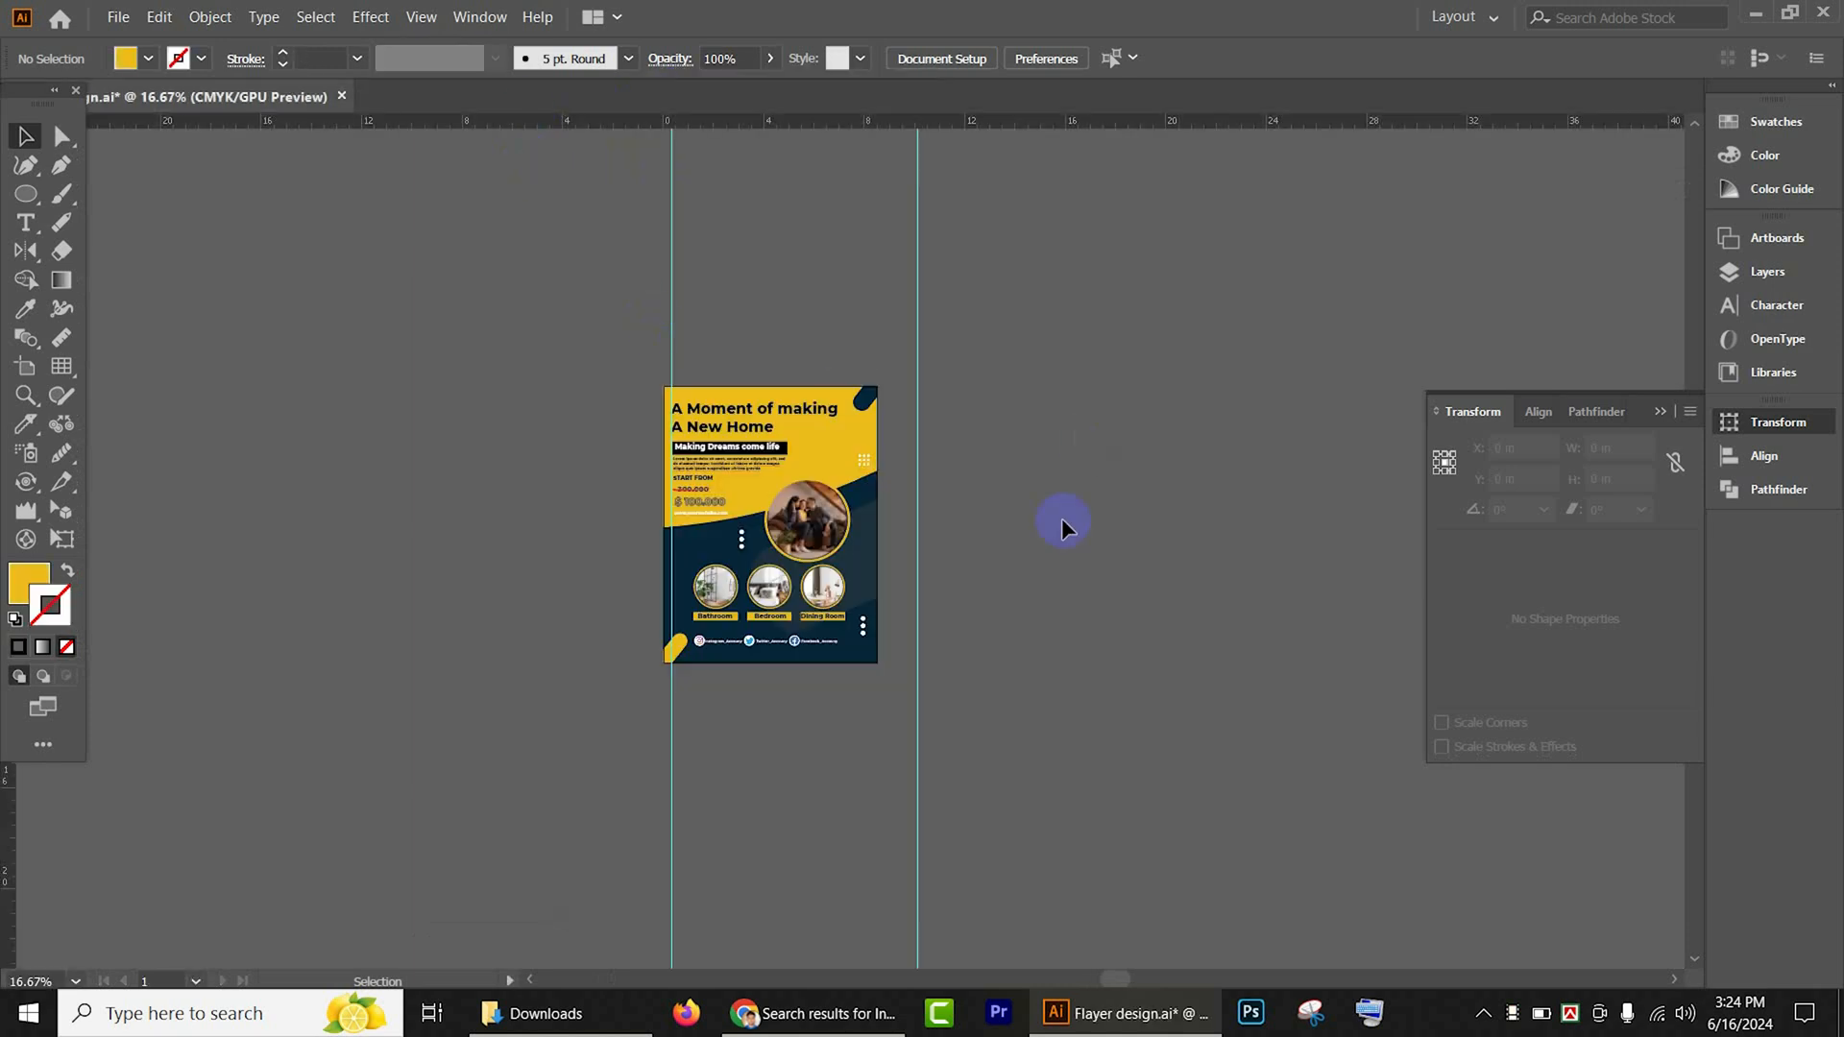
# Step: Draw an 8.5 × 11 in yellow rectangle on the empty canvas to the right of the finished flyer
pyautogui.scroll(2, 865, 468)
pyautogui.moveTo(1086, 552); pyautogui.dragTo(812, 477)
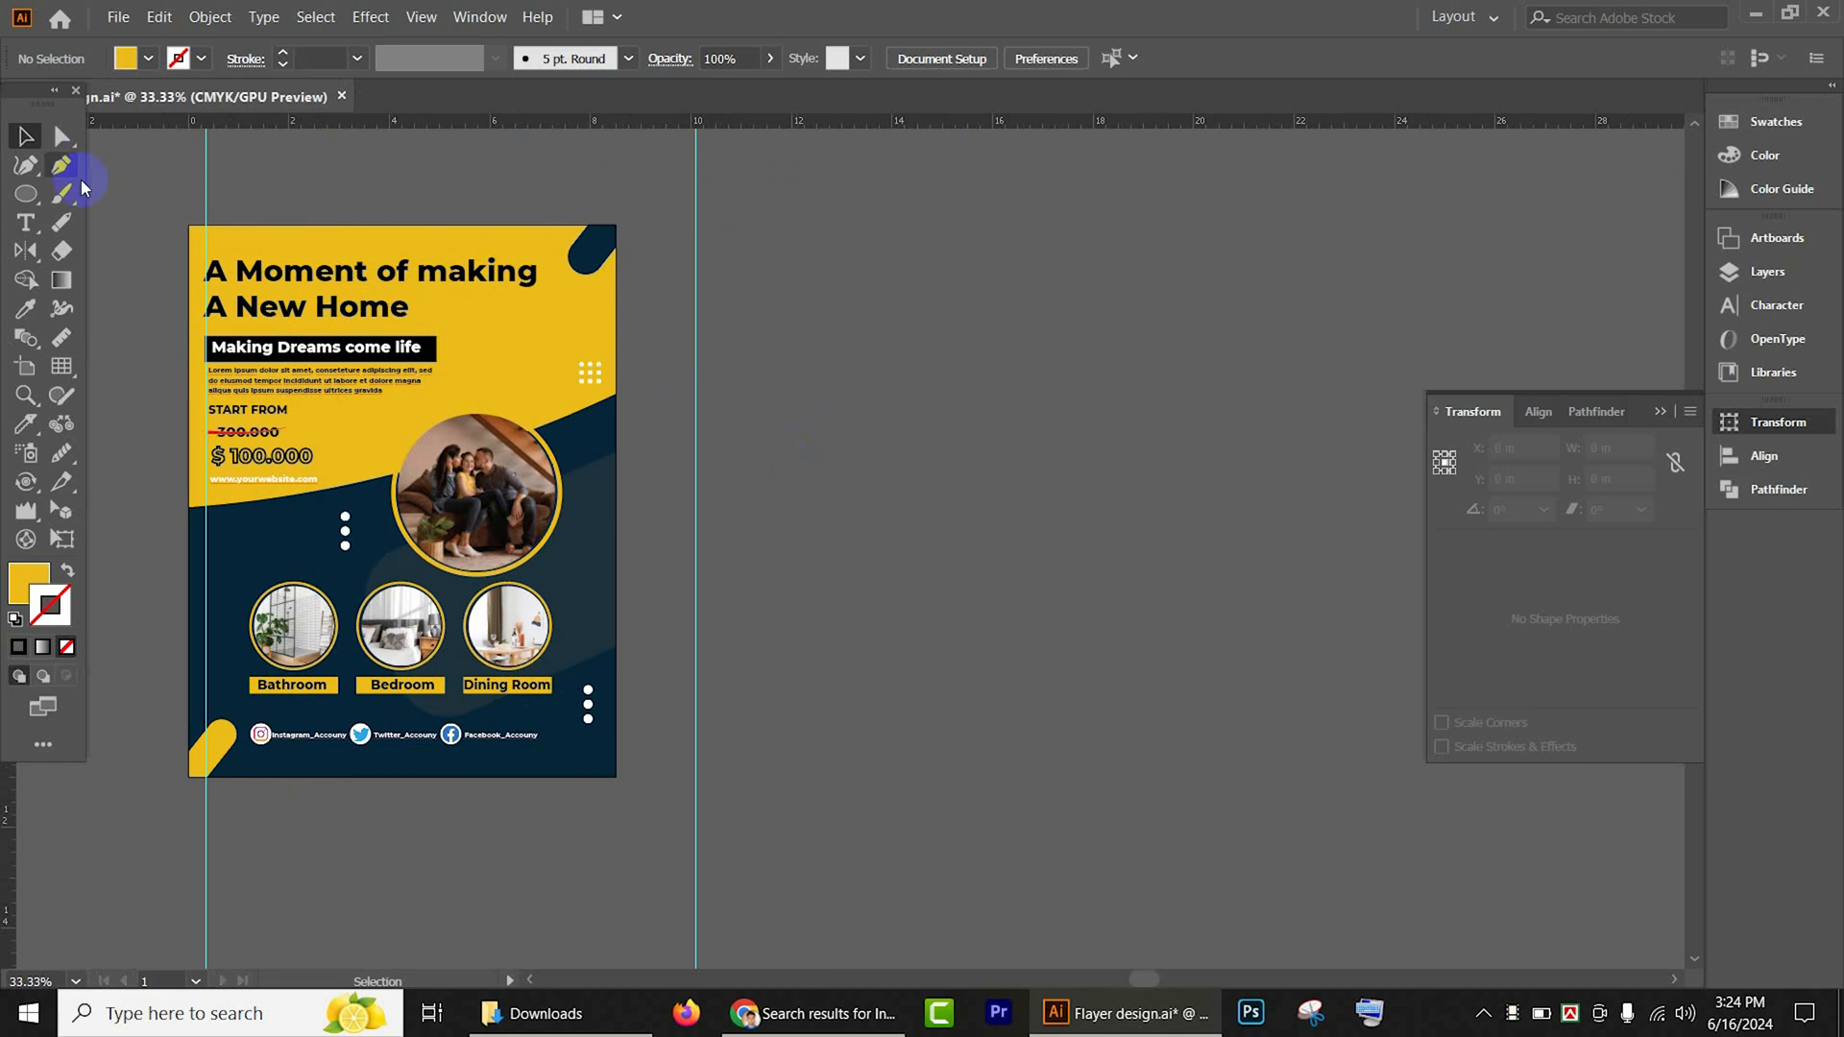
pyautogui.click(19, 197)
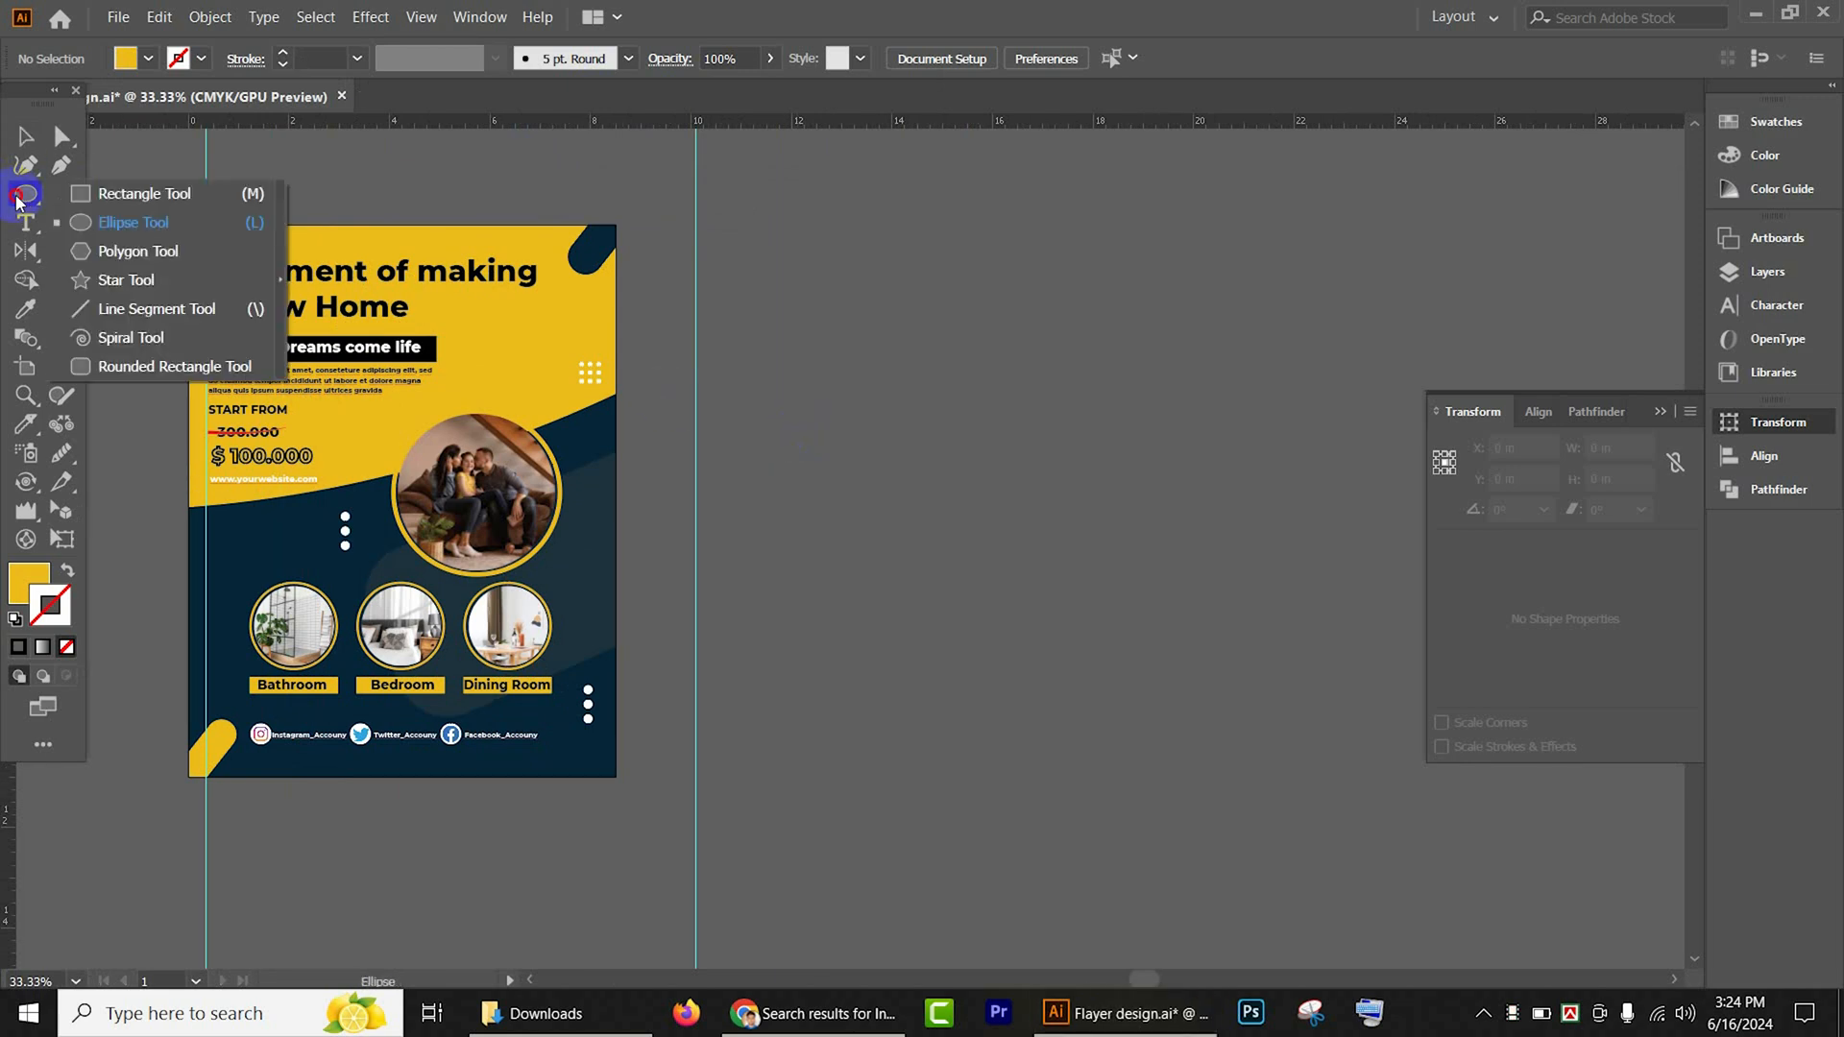
pyautogui.moveTo(19, 197); pyautogui.dragTo(144, 193)
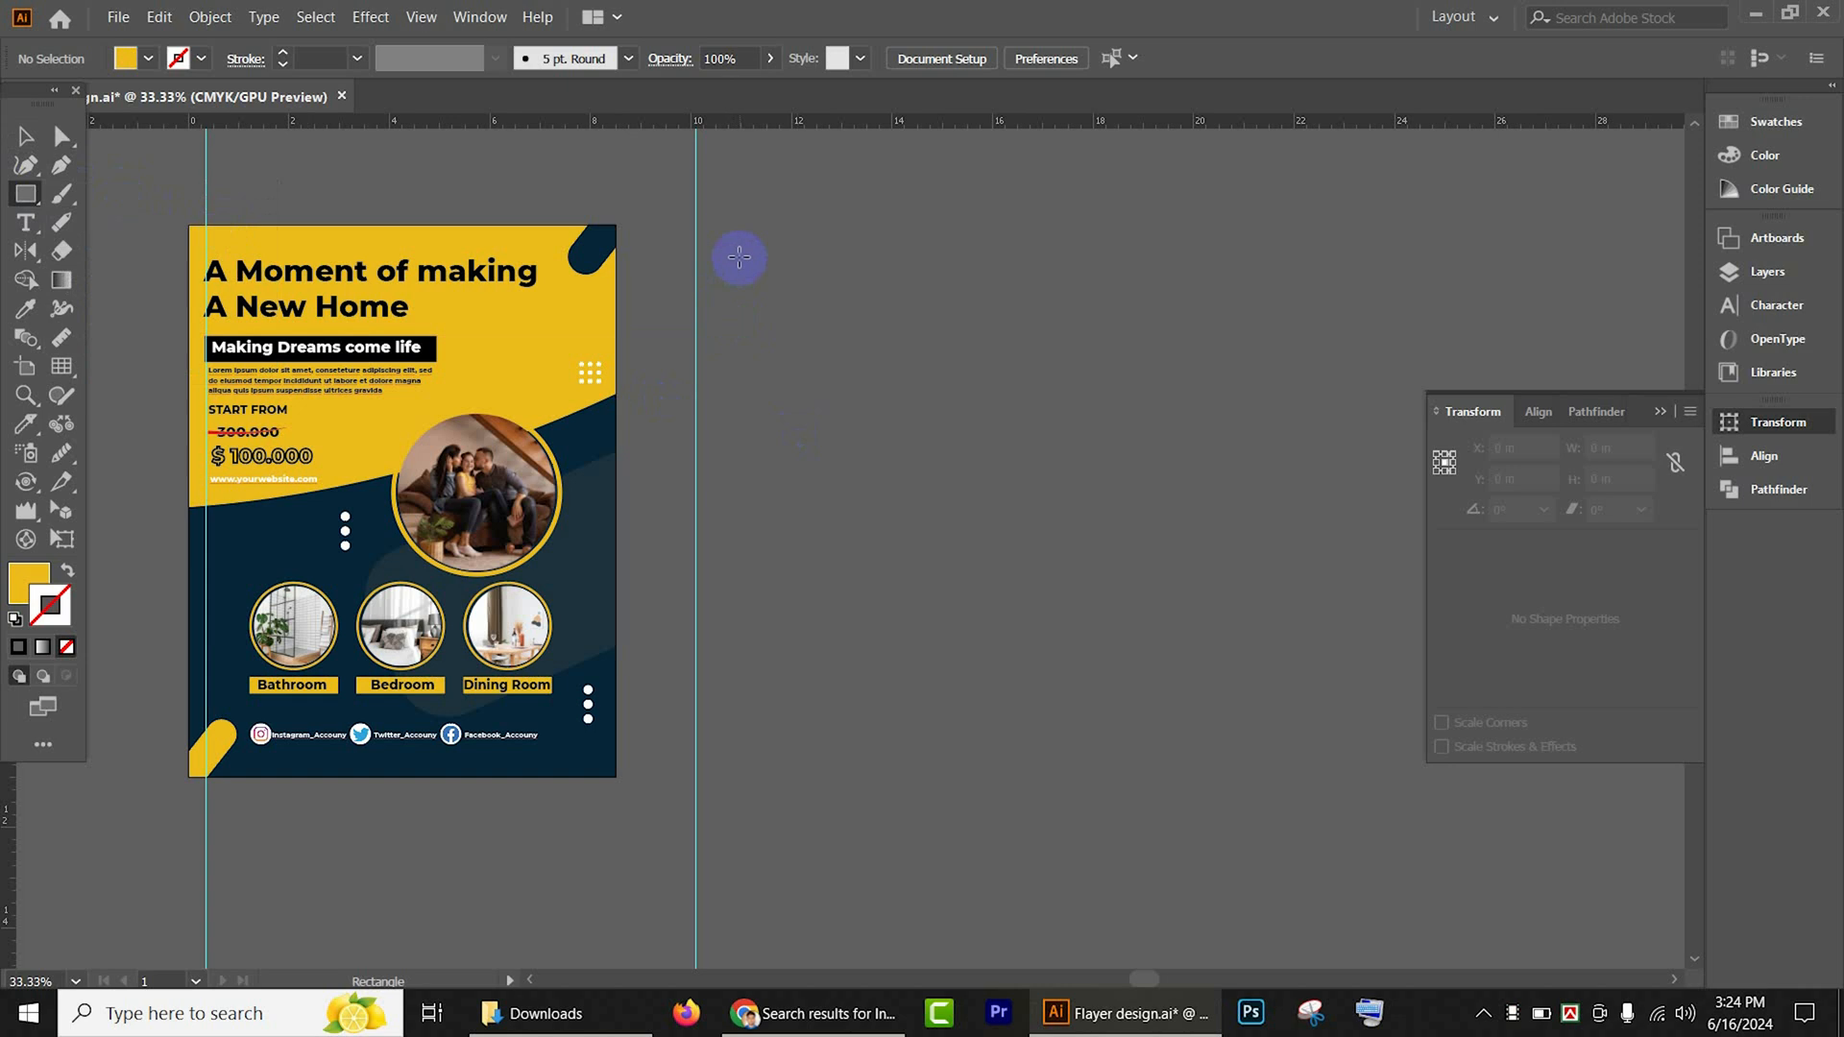
pyautogui.click(739, 257)
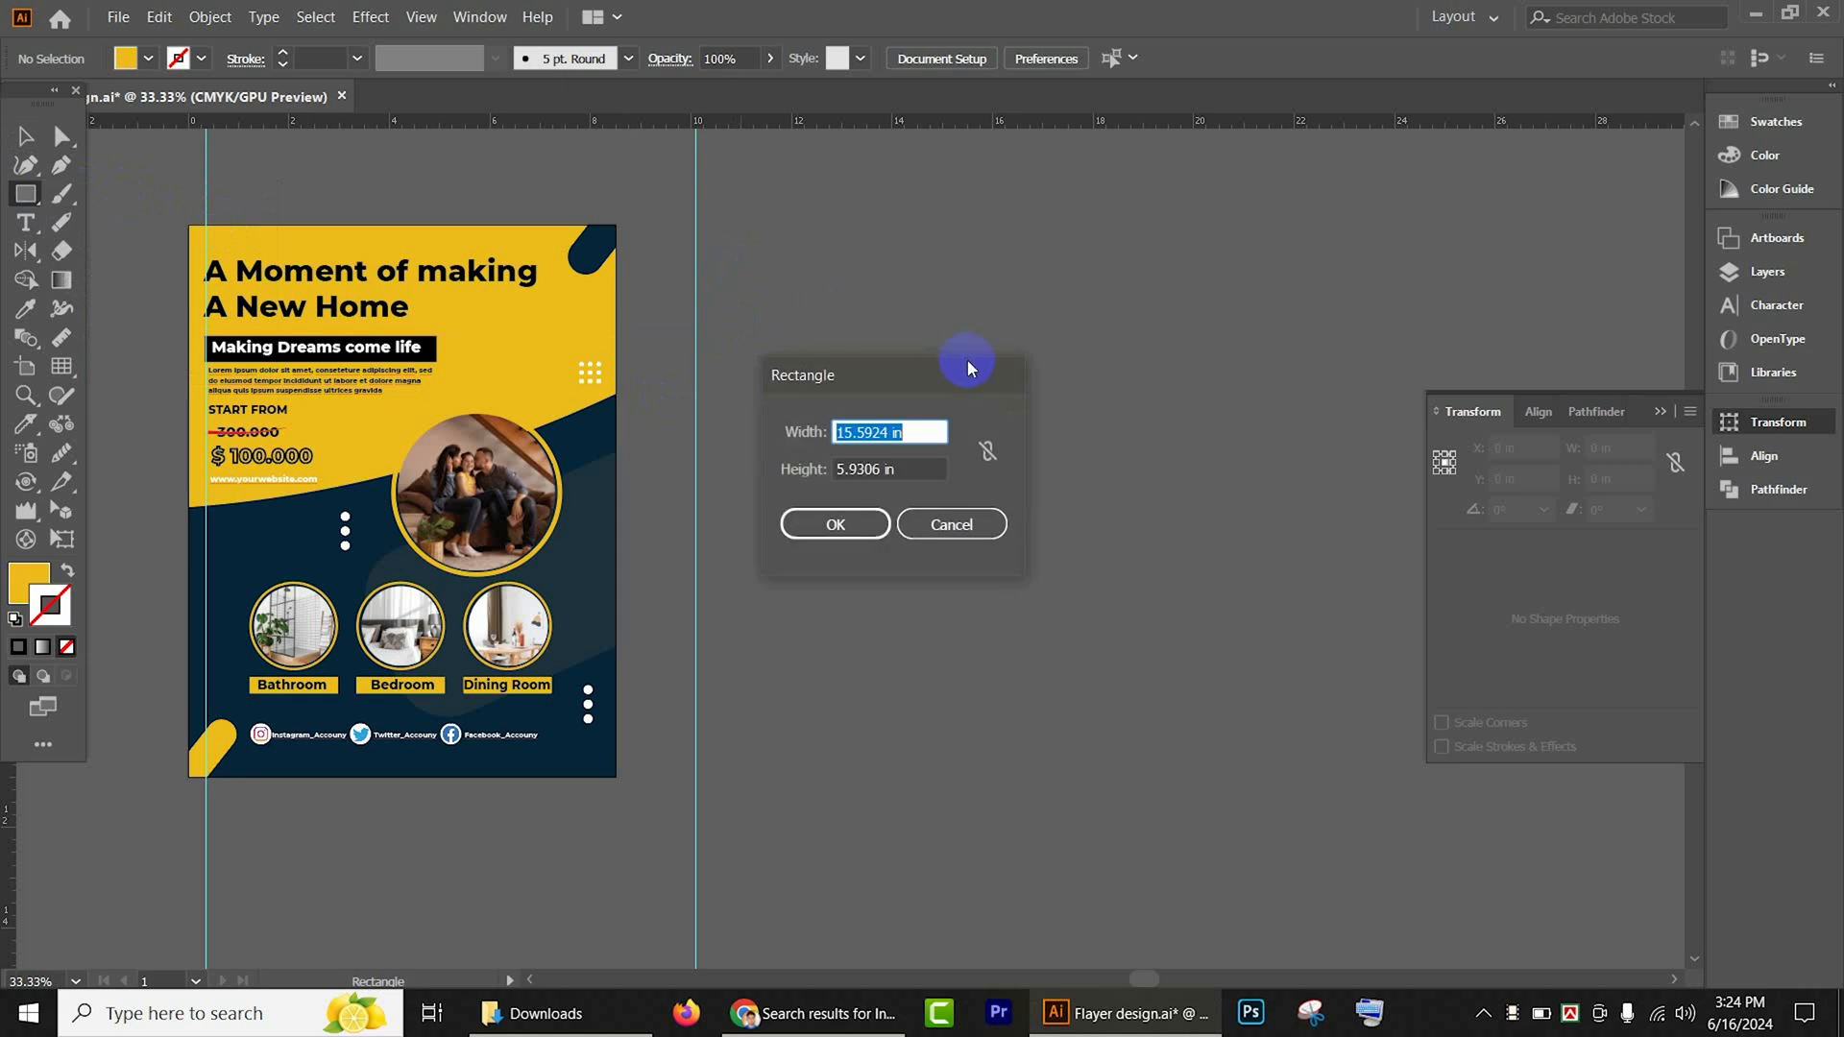
pyautogui.write('8.5in')
pyautogui.press('Tab')
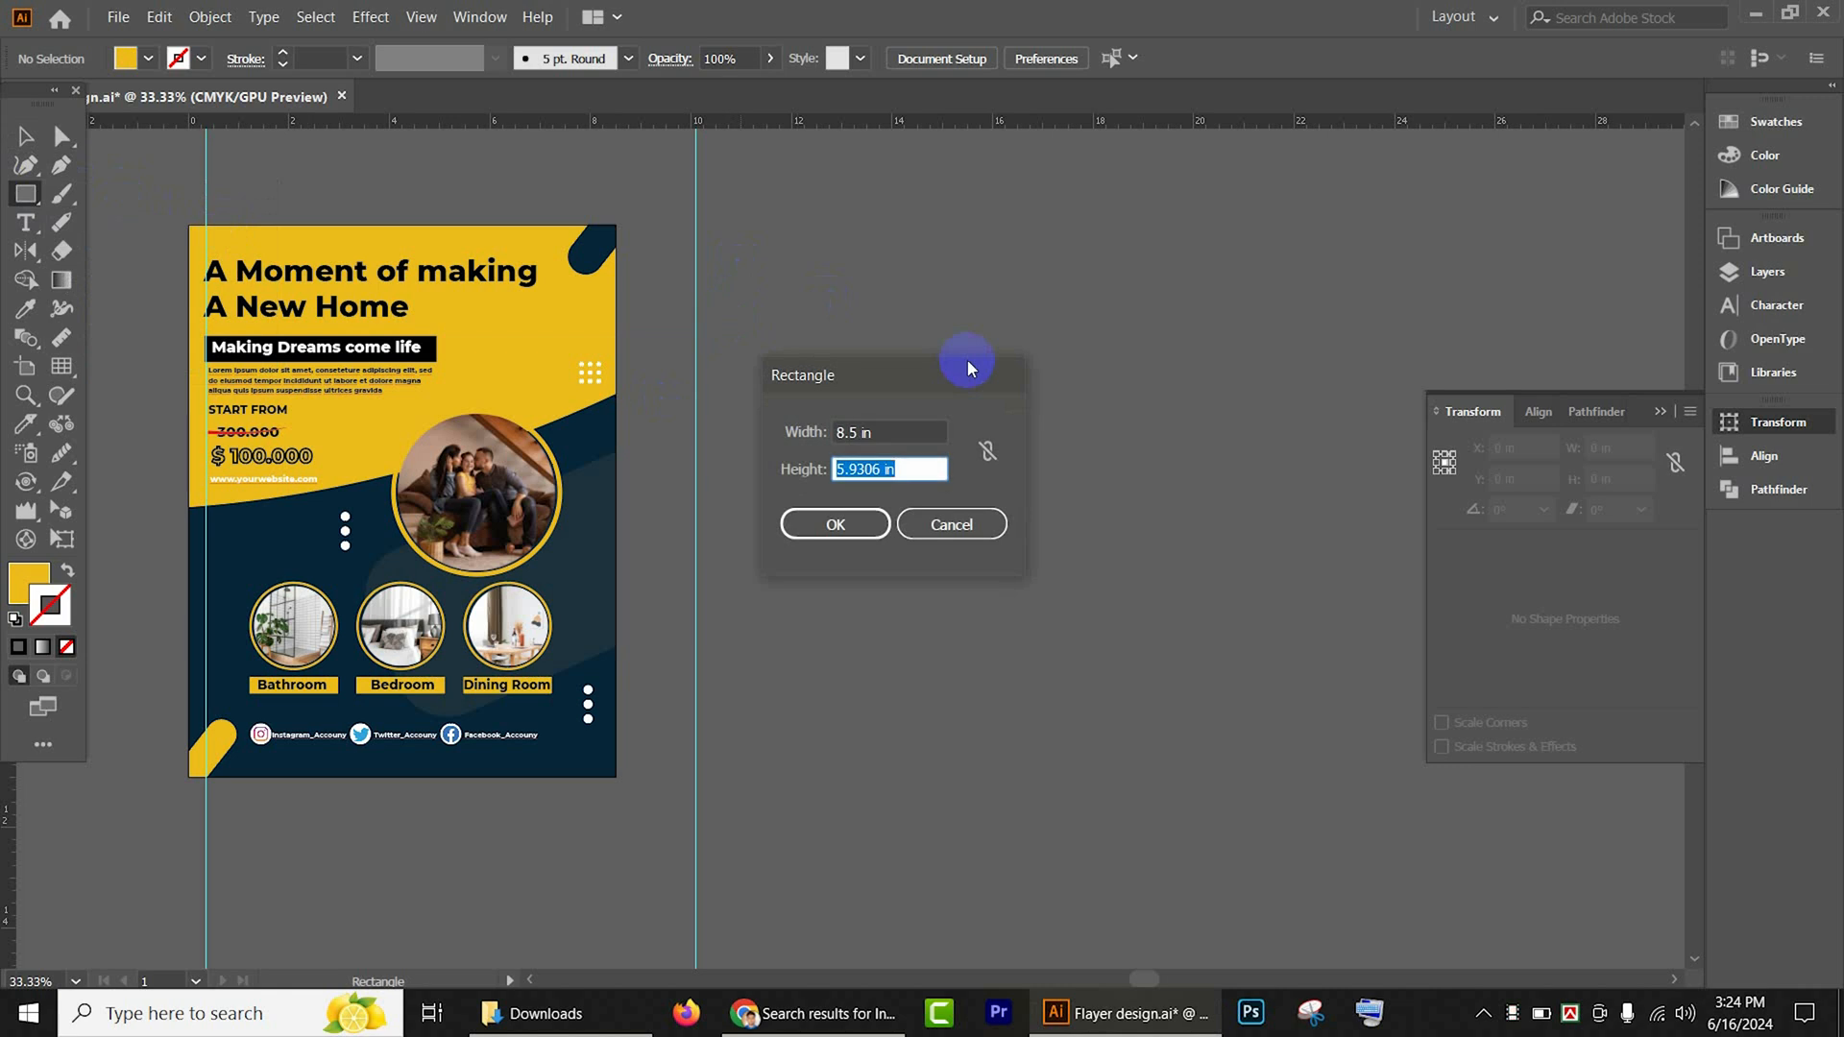
pyautogui.write('11')
pyautogui.press('Tab')
pyautogui.press('Return')
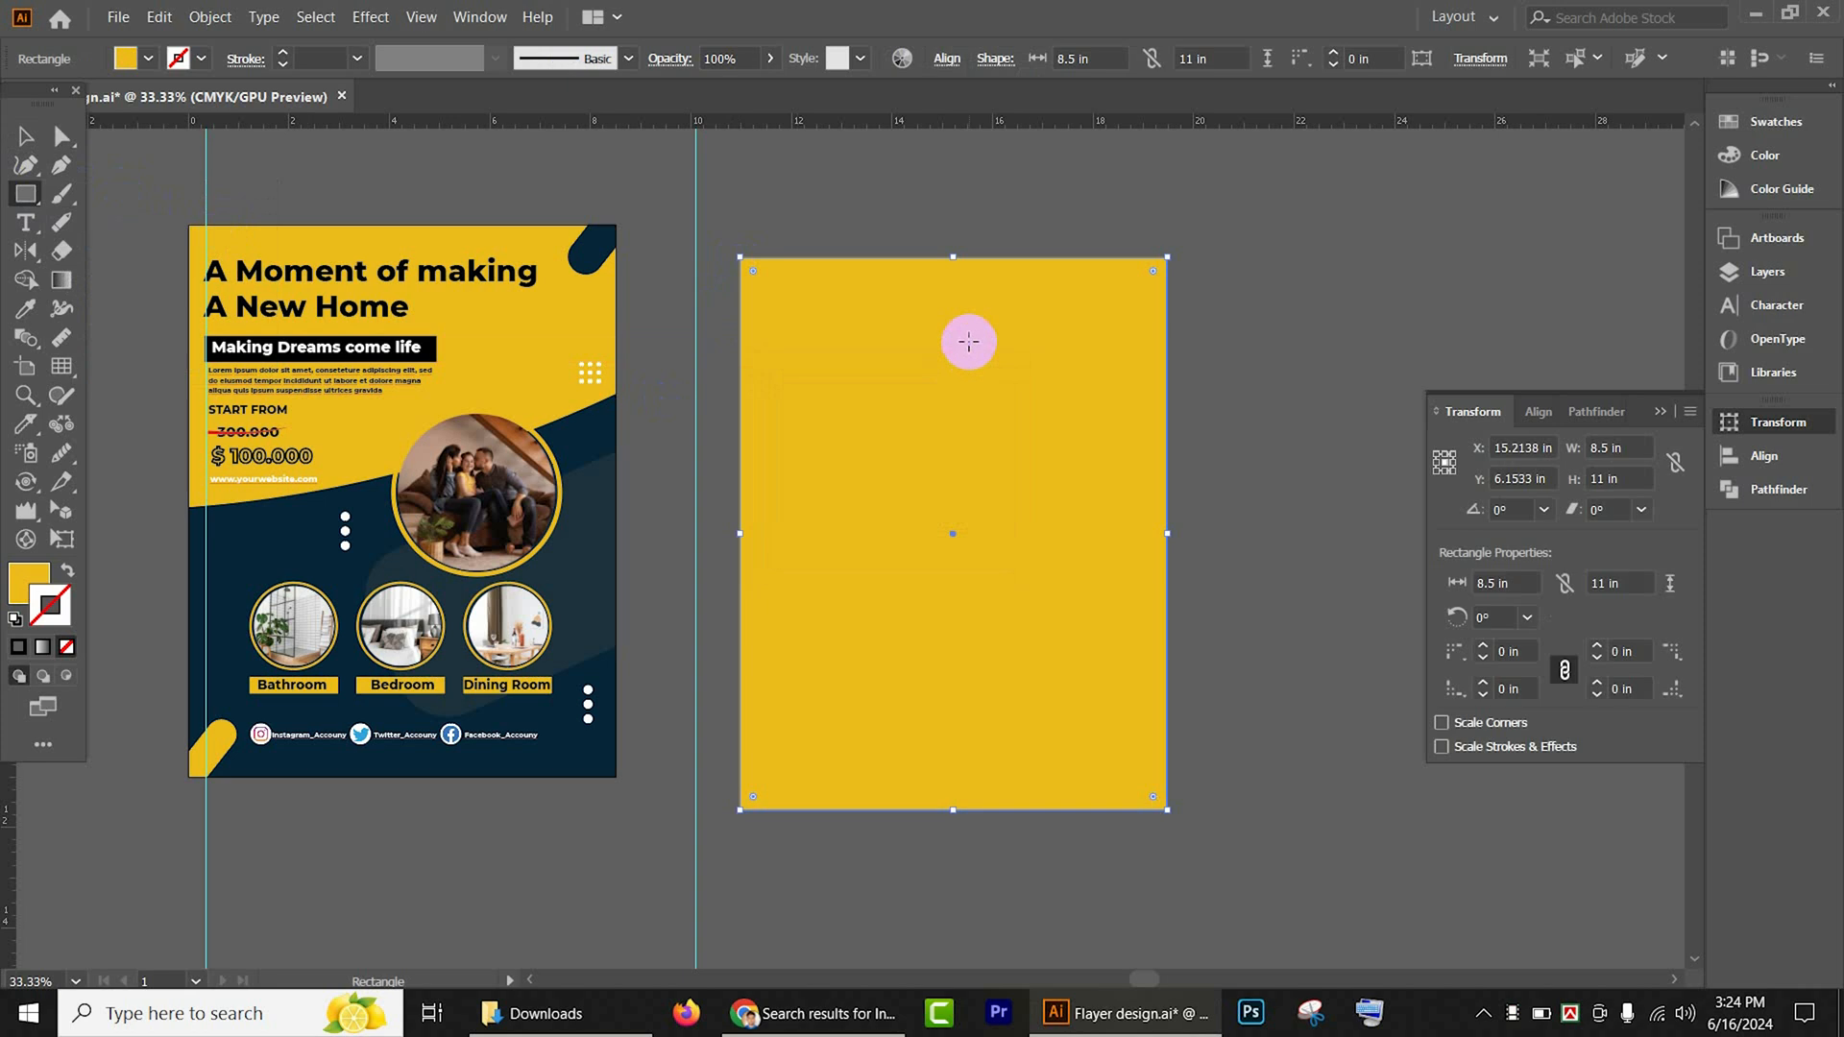
# Step: Move the yellow rectangle slightly up and right so its top edge roughly lines up with the finished flyer, and deselect it
pyautogui.click(25, 138)
pyautogui.moveTo(903, 366); pyautogui.dragTo(968, 379)
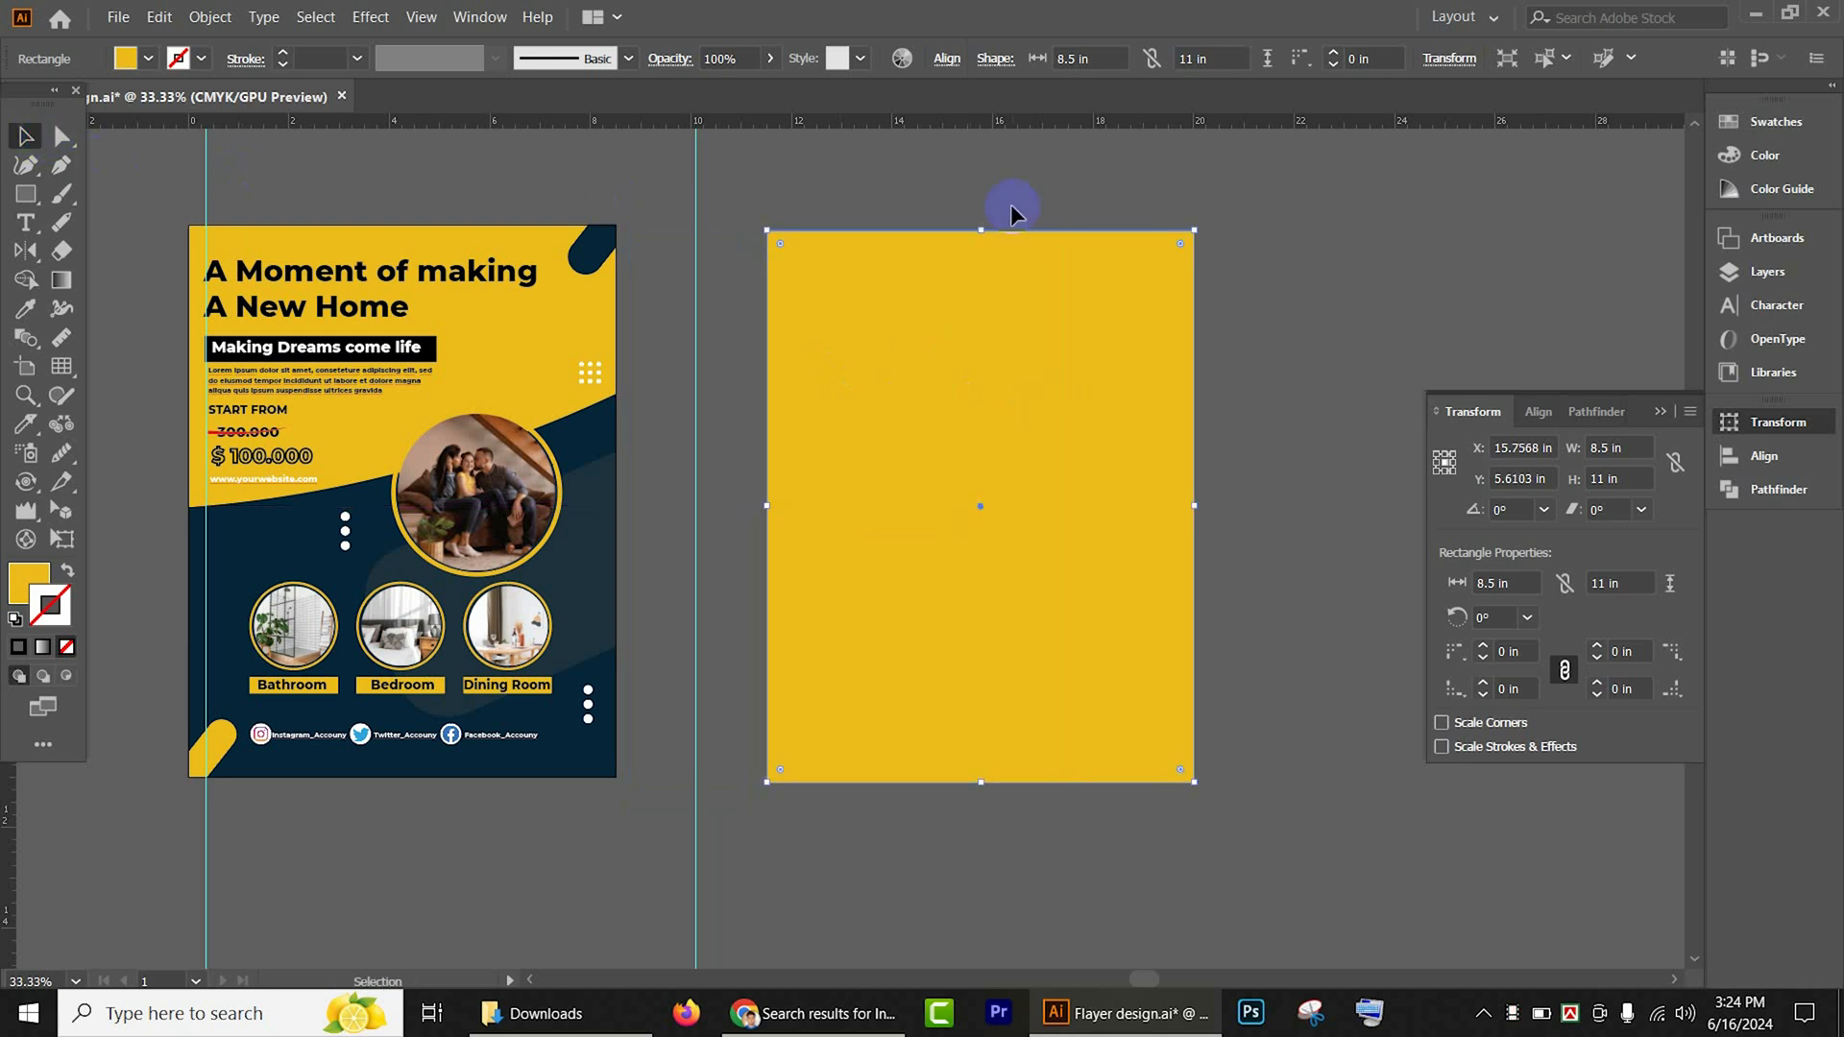
pyautogui.click(1197, 572)
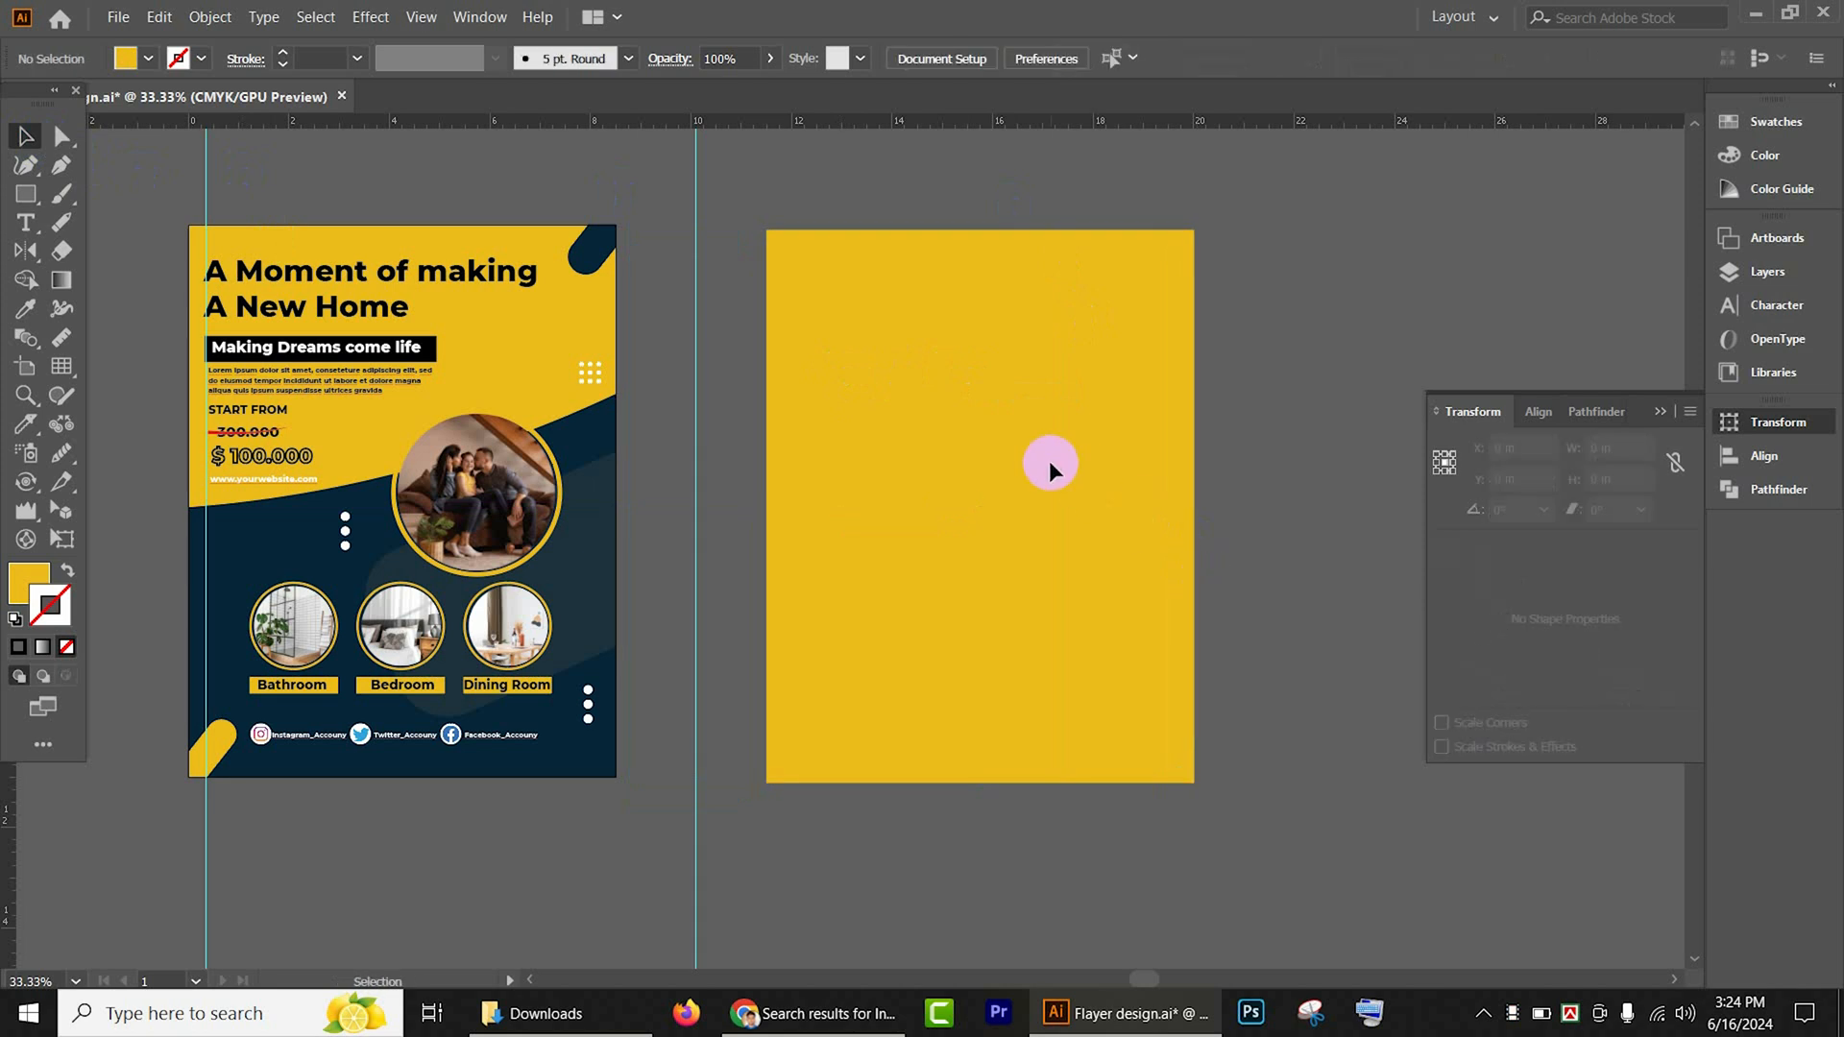
# Step: Draw a second rectangle about 8.42 × 11 in over the yellow one and fill it with the navy sampled from the flyer
pyautogui.scroll(-3, 634, 398)
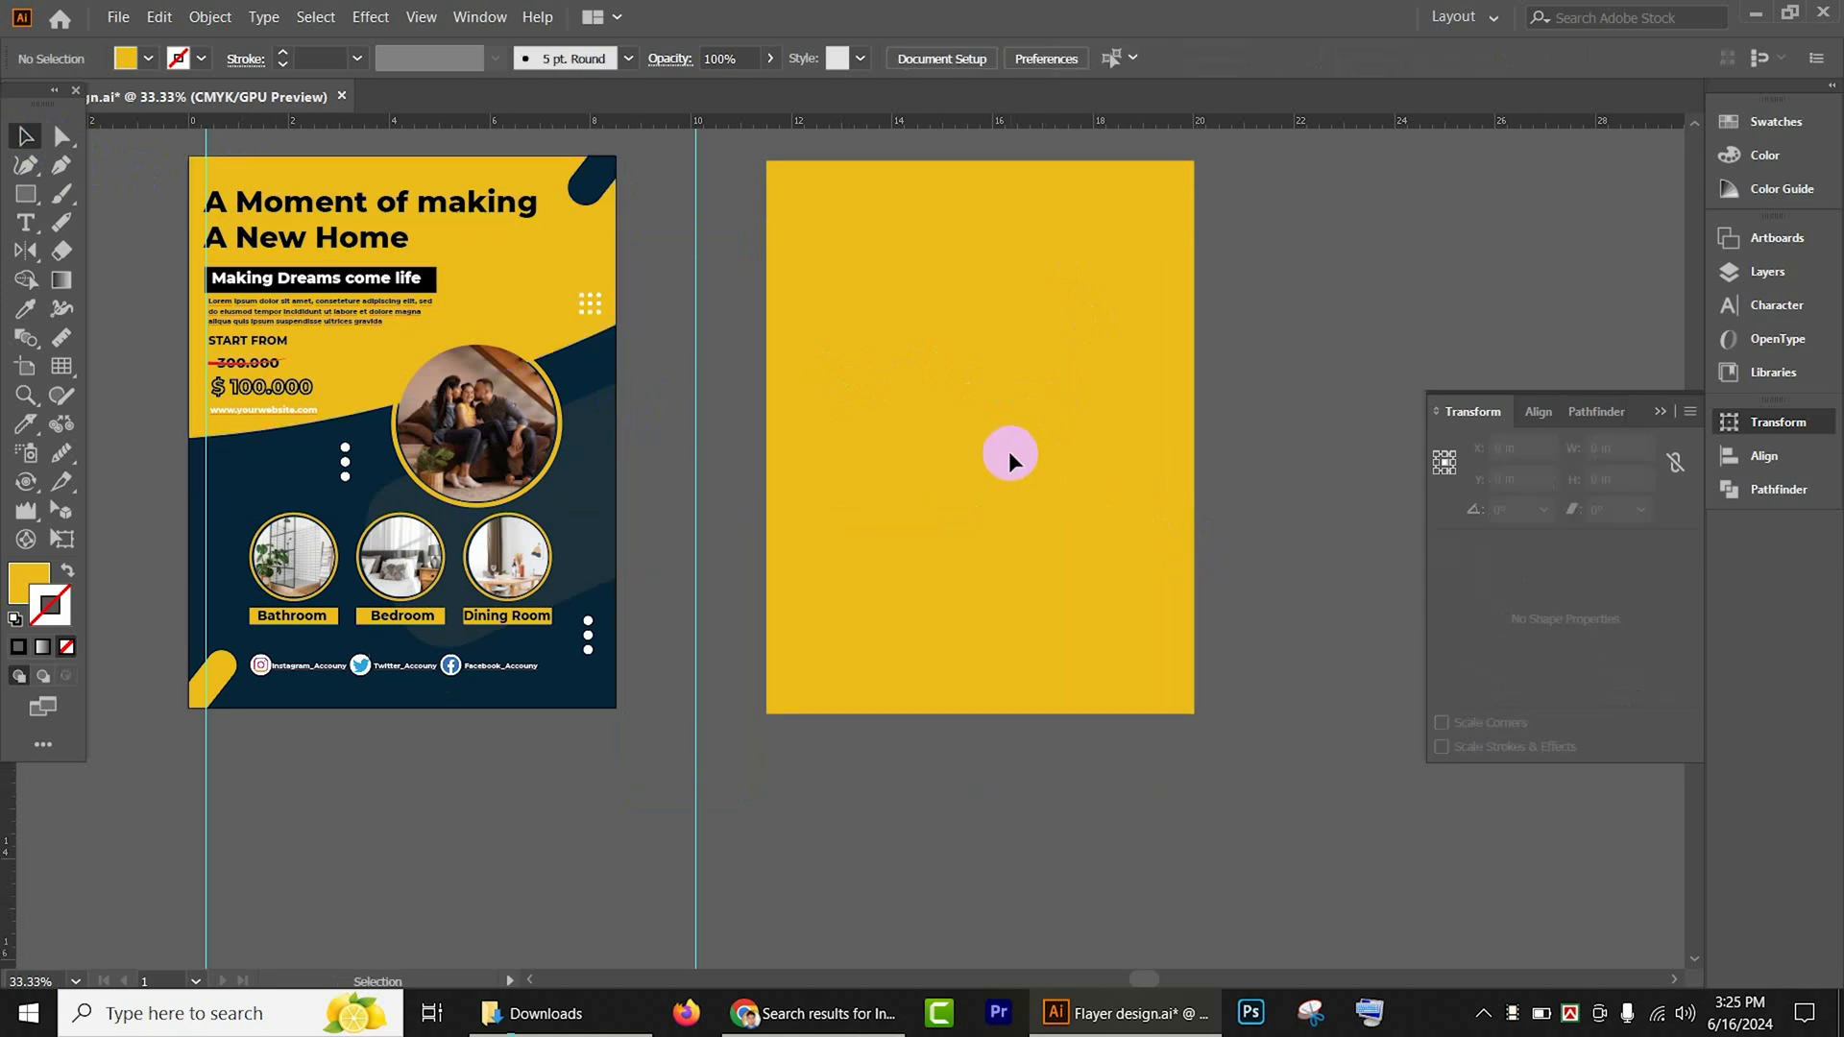
pyautogui.scroll(4, 1009, 453)
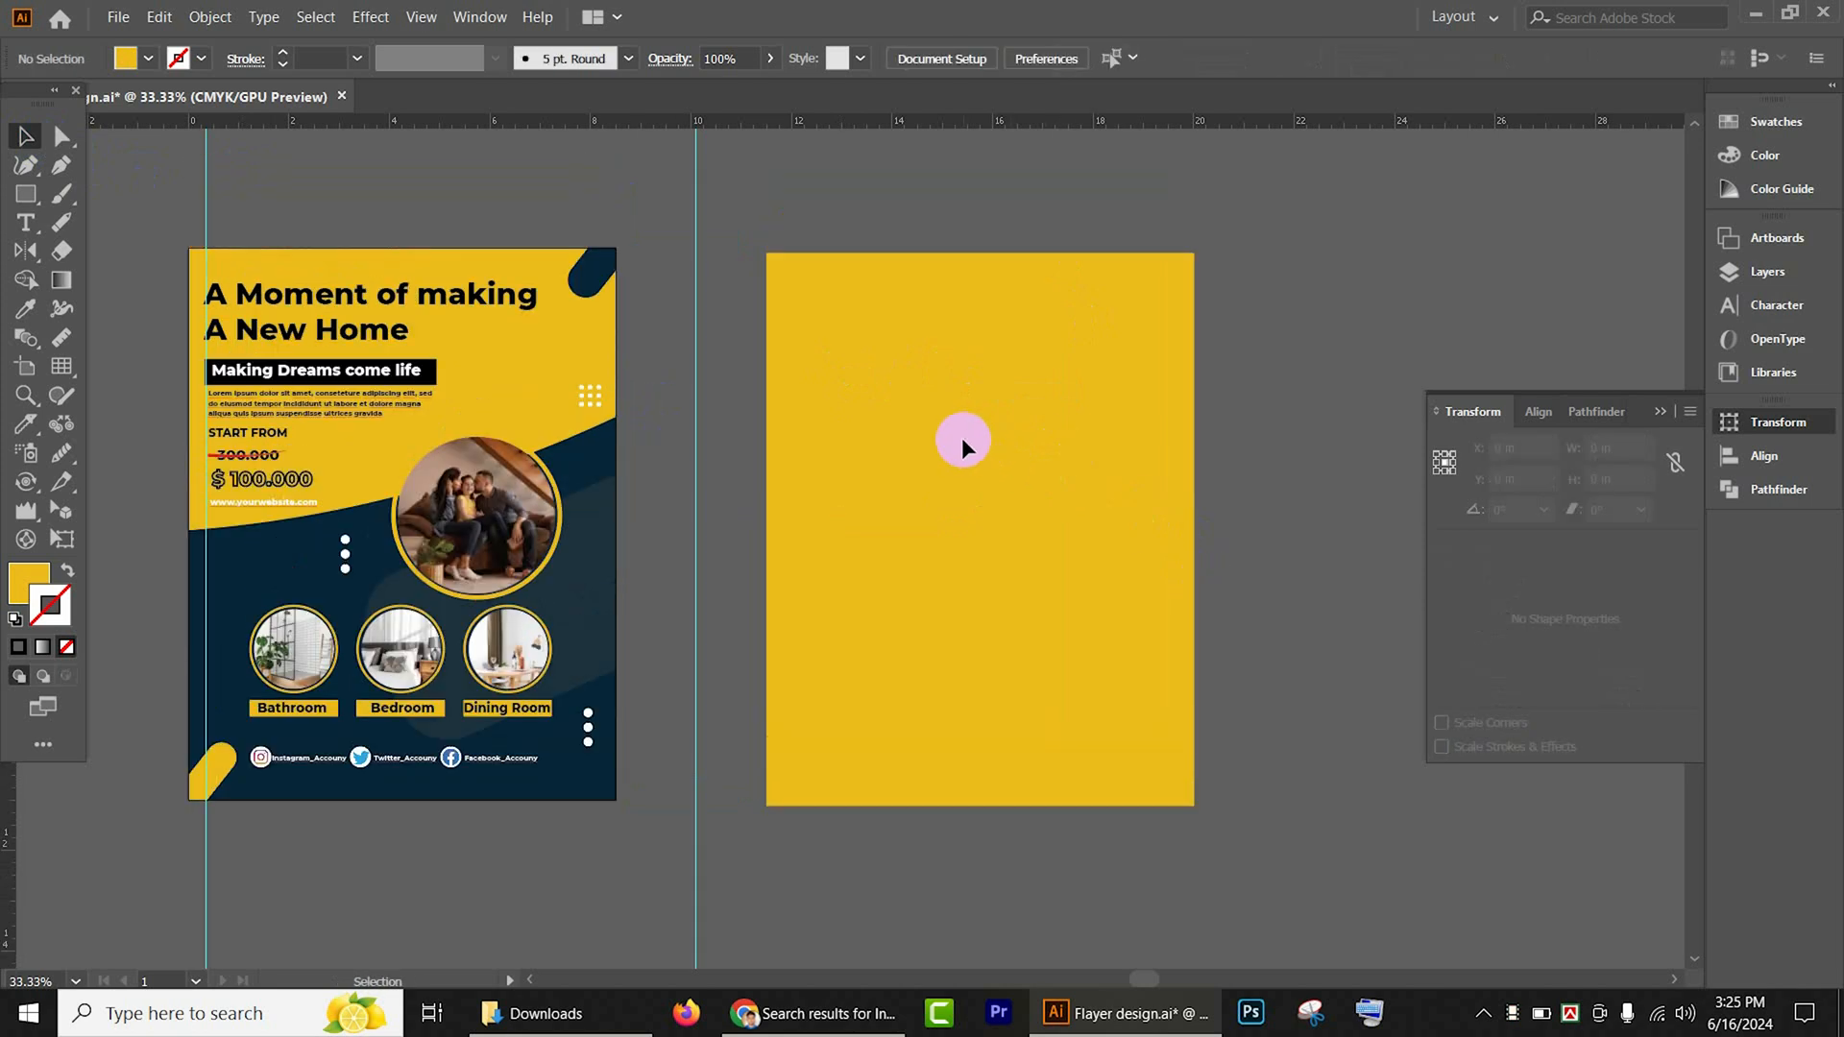
pyautogui.click(26, 193)
pyautogui.moveTo(766, 255)
pyautogui.mouseDown()
pyautogui.moveTo(1206, 836)
pyautogui.moveTo(1190, 805)
pyautogui.mouseUp()
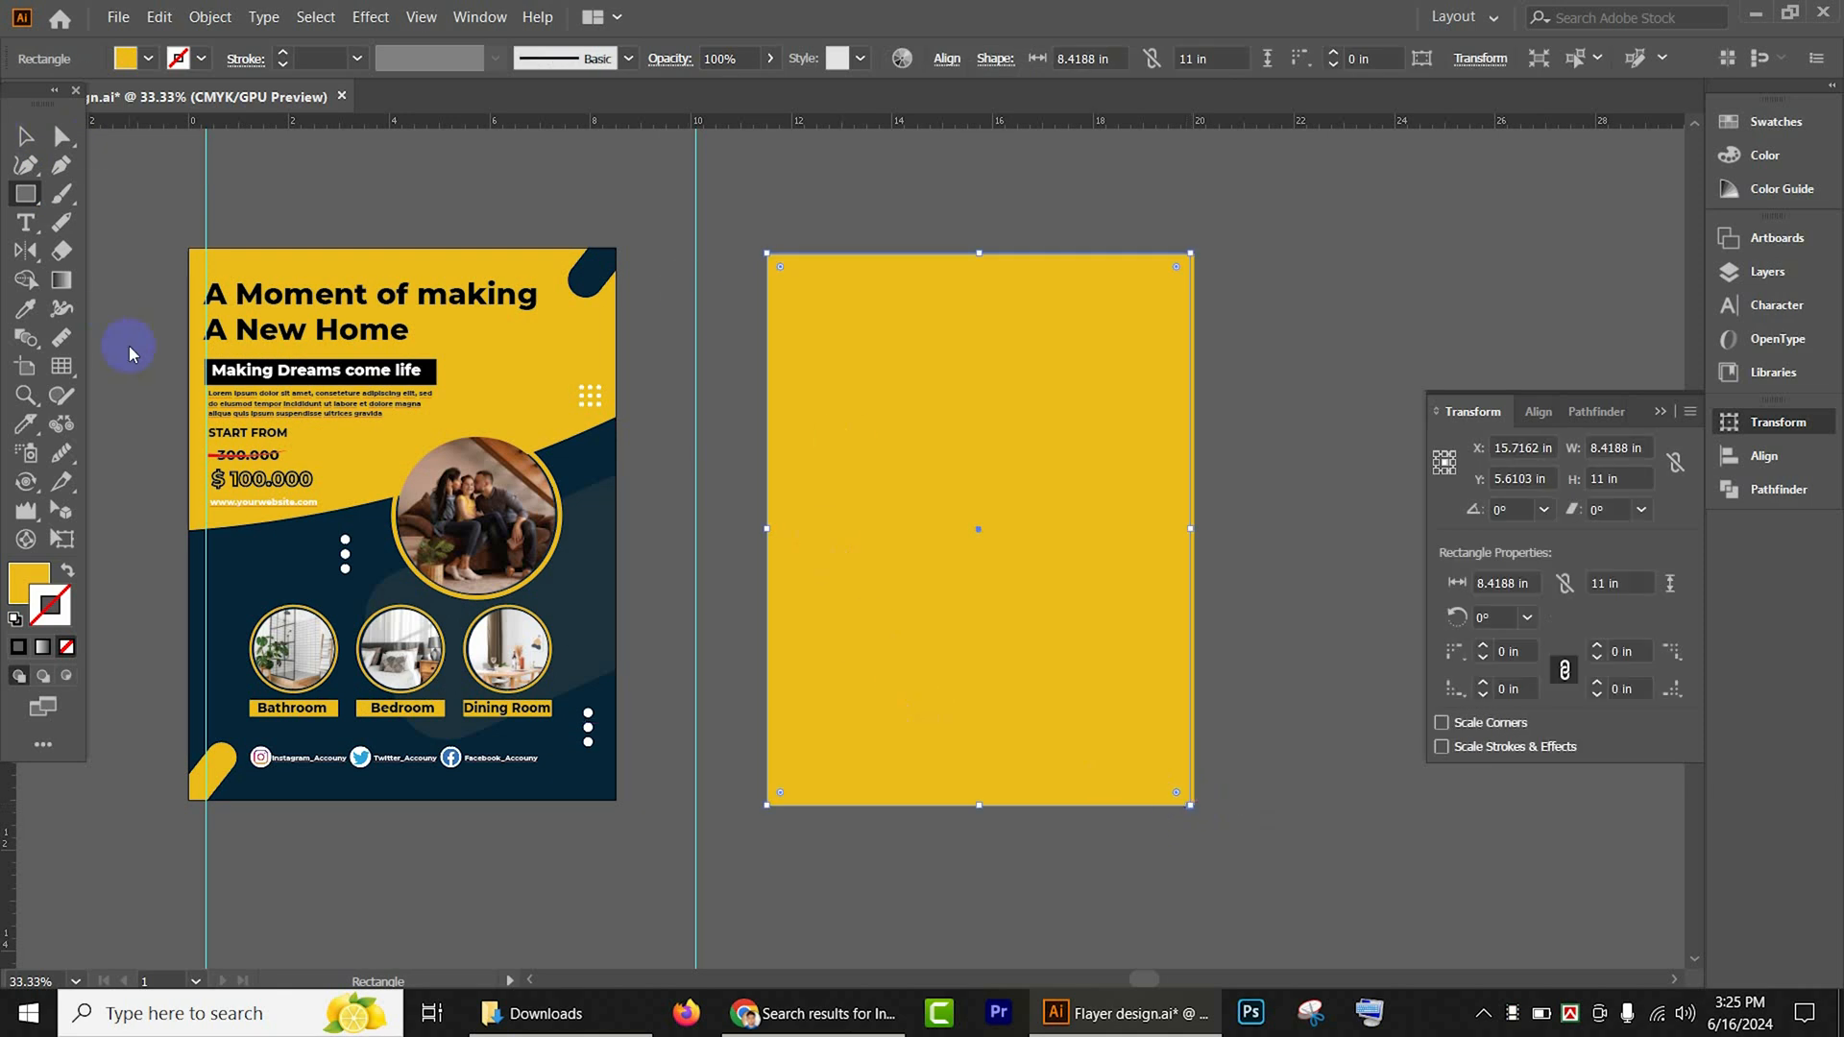
pyautogui.press('i')
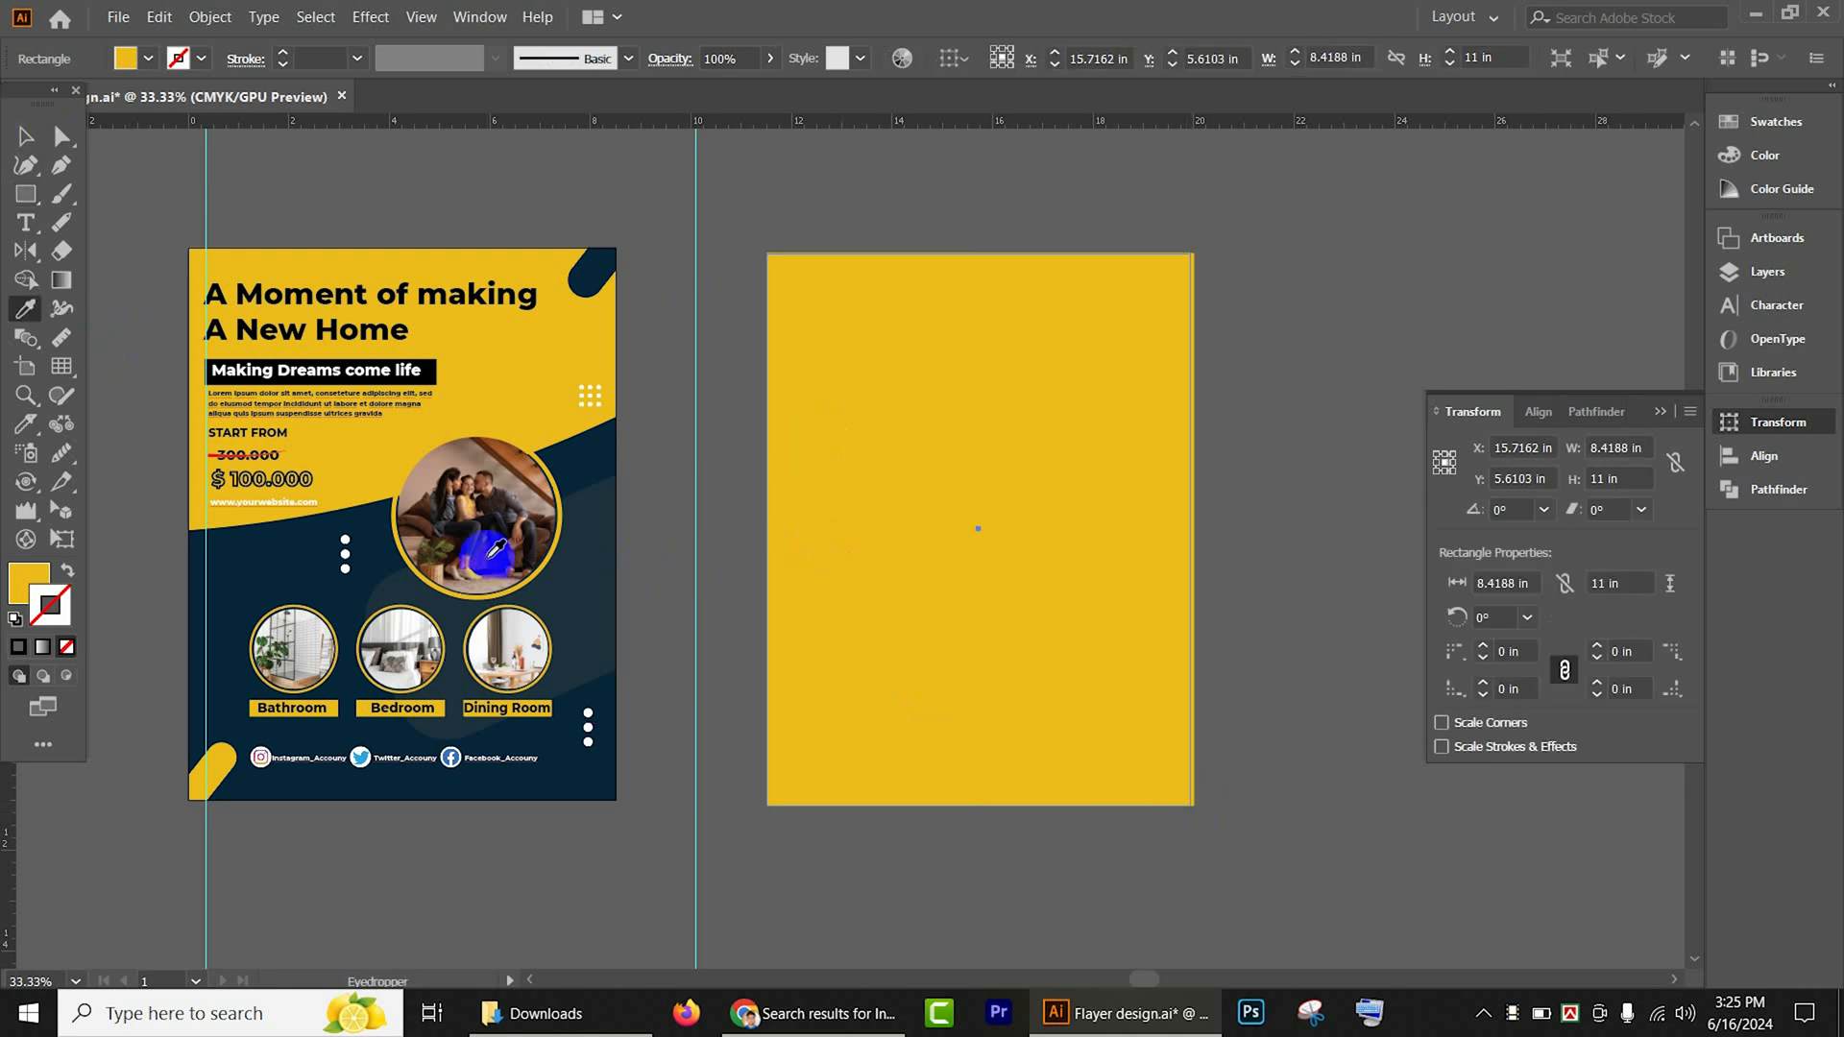
pyautogui.click(304, 566)
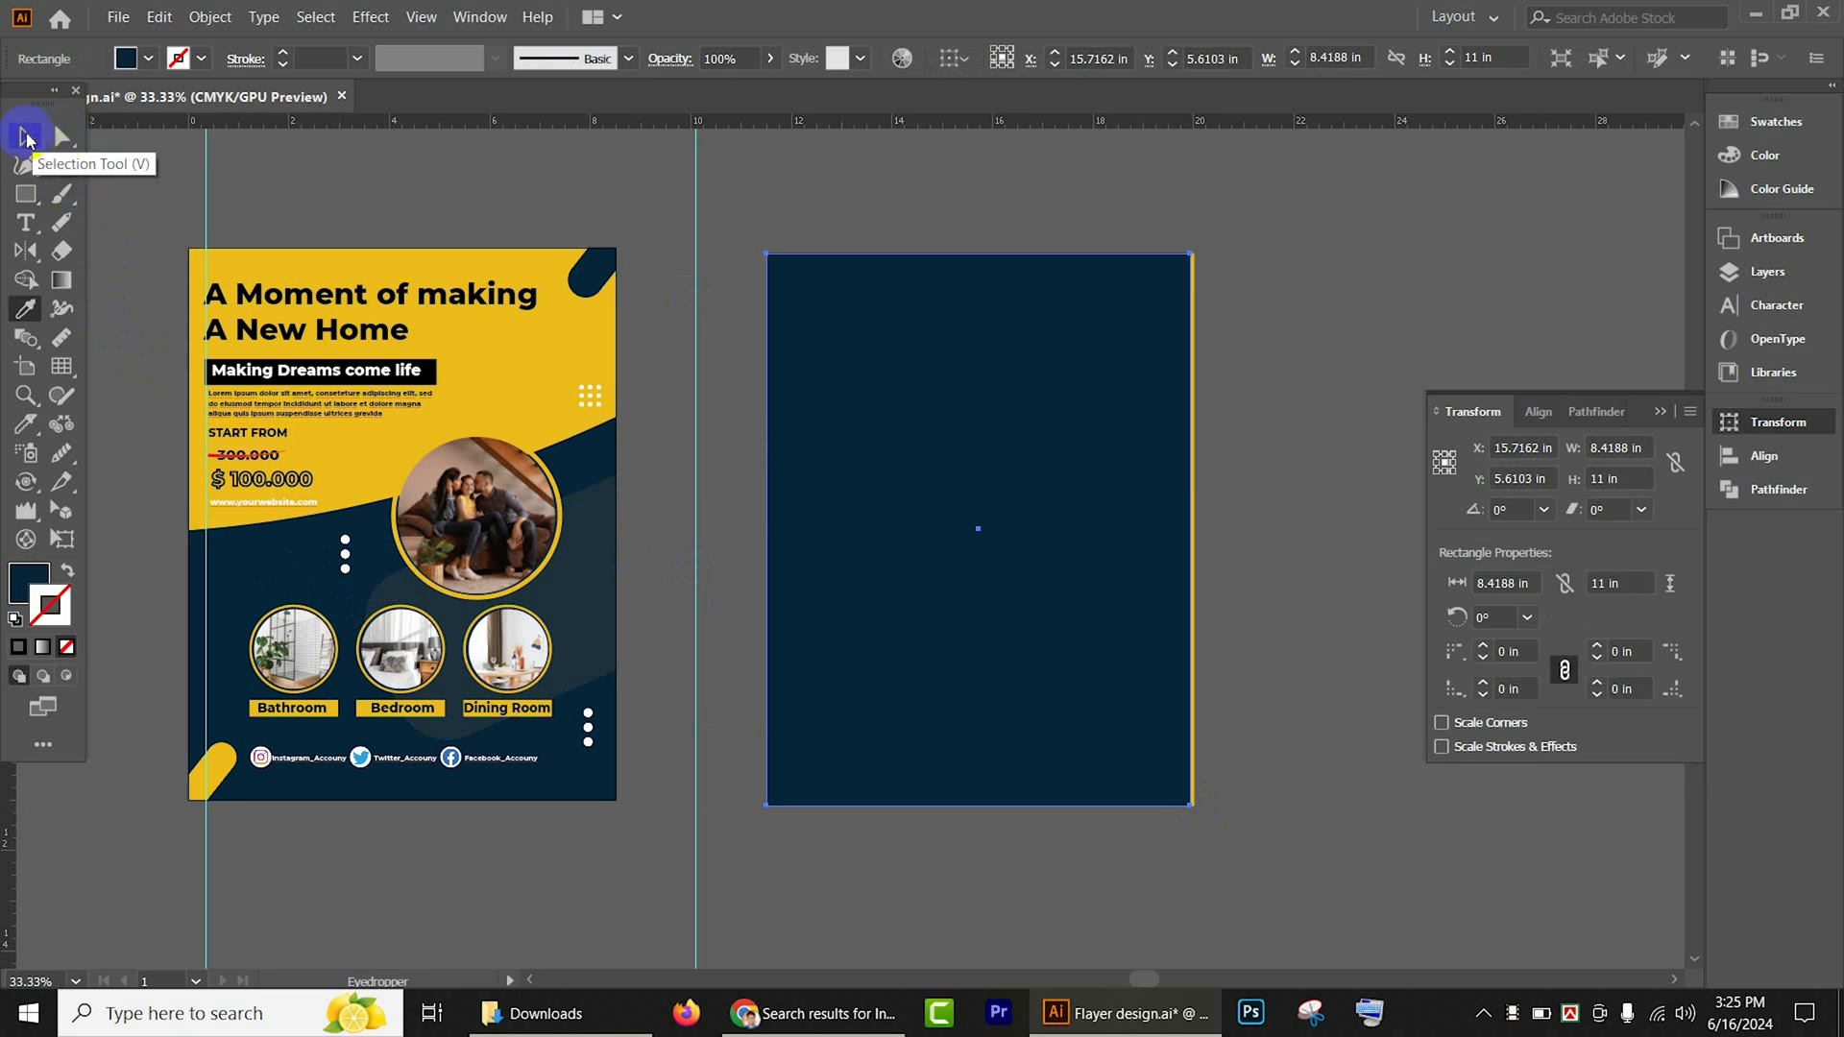
# Step: Lower the navy rectangle's top edge to a height of about 7.71 in and slant it by moving its upper-left corner down to about Y 5.72 in
pyautogui.click(24, 134)
pyautogui.moveTo(980, 258); pyautogui.dragTo(970, 421)
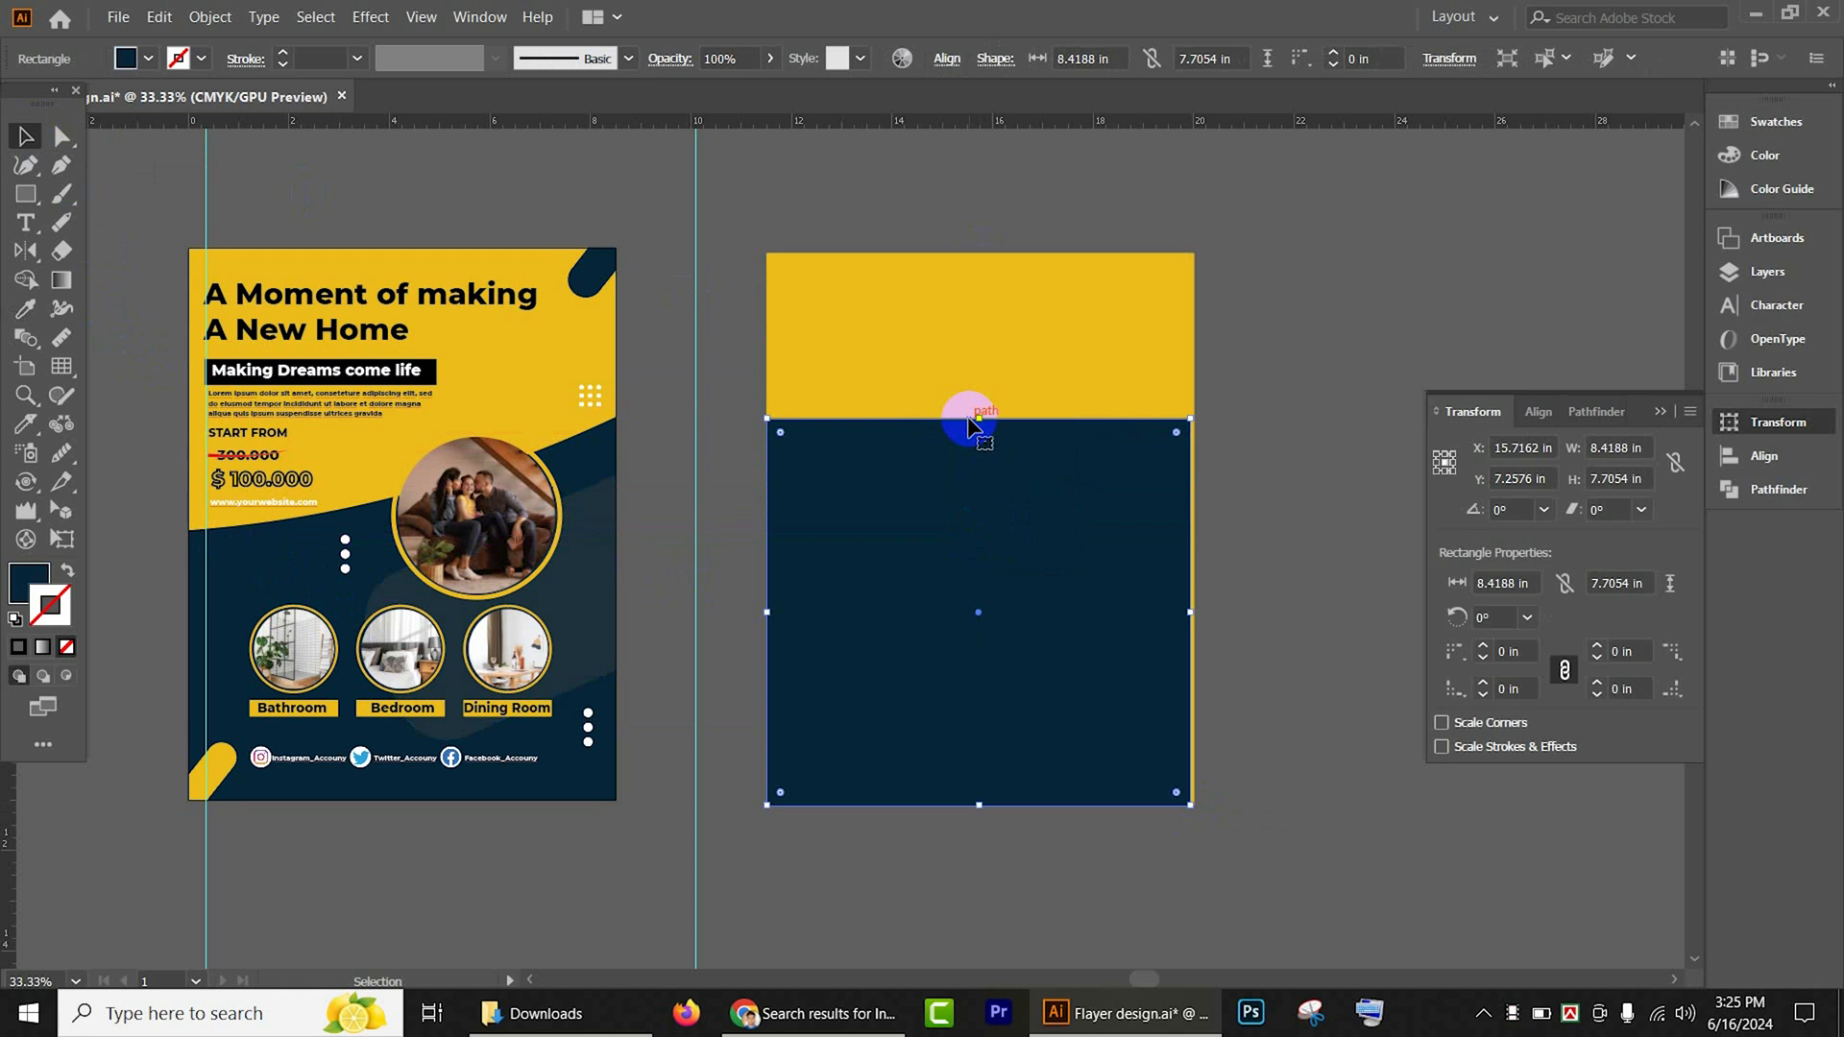
pyautogui.click(61, 136)
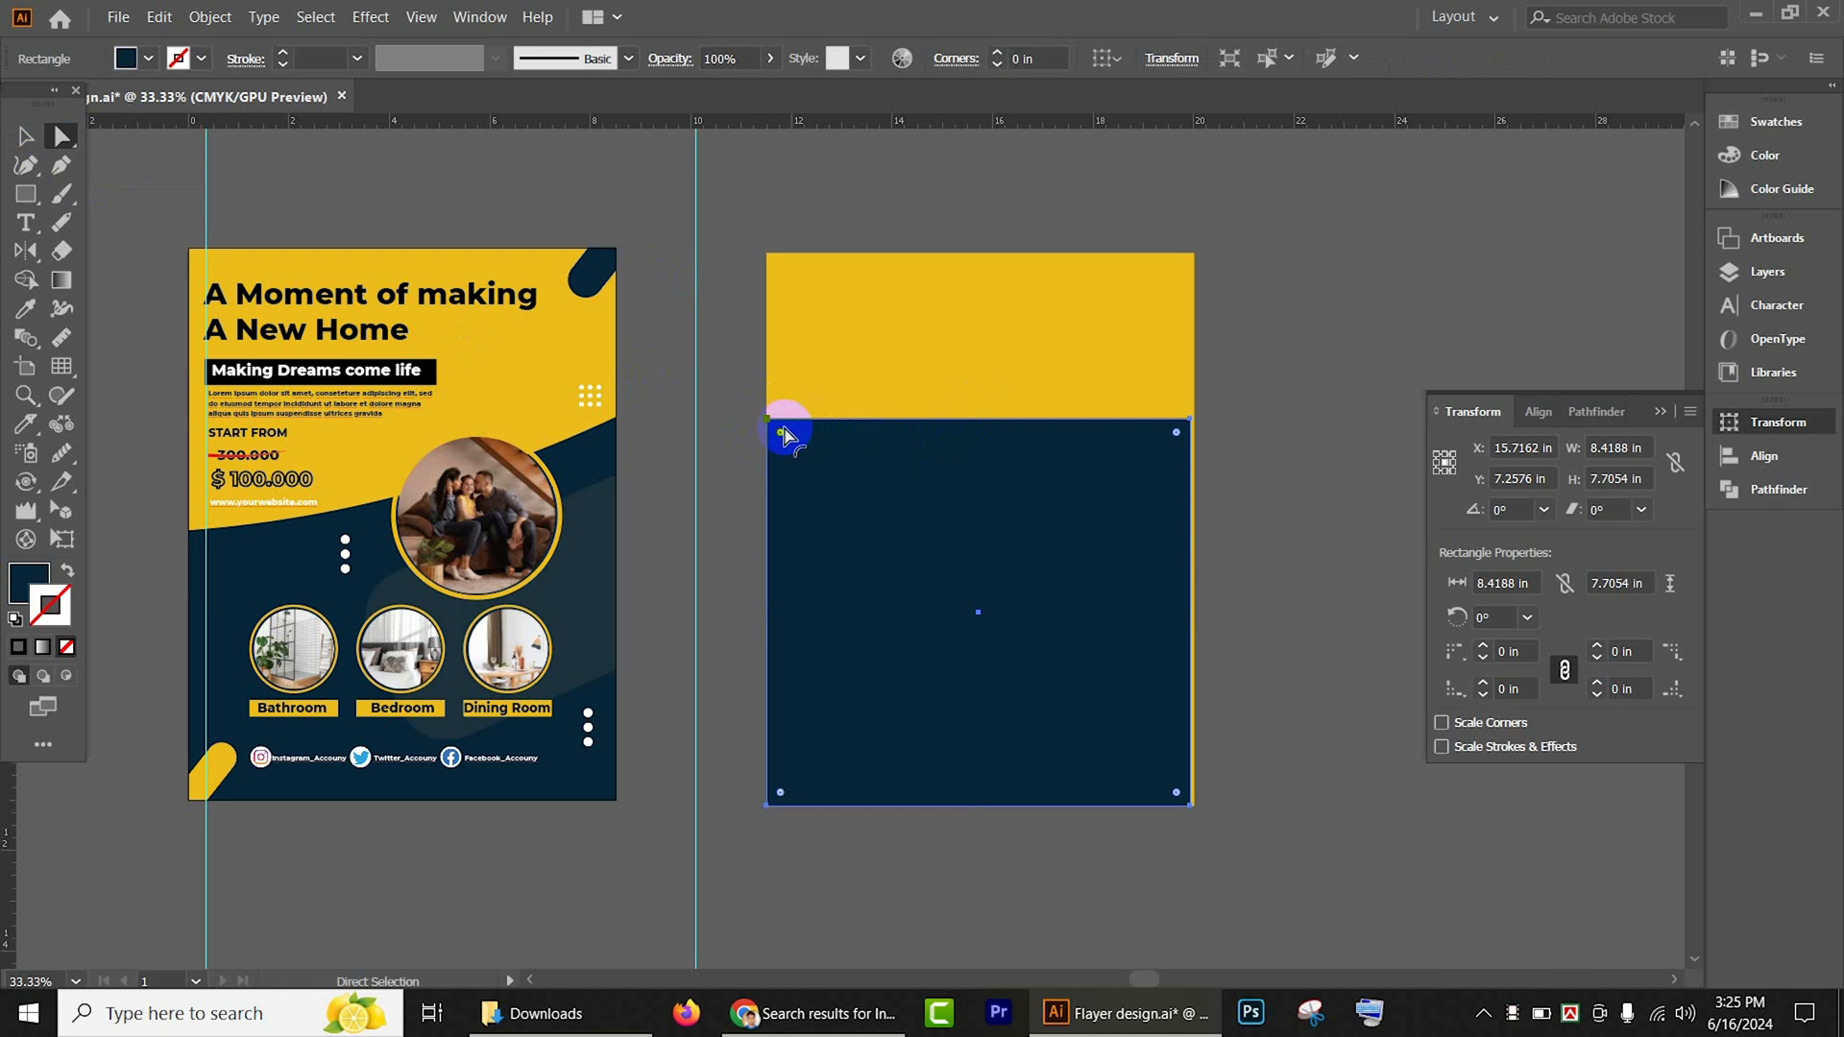
pyautogui.click(770, 422)
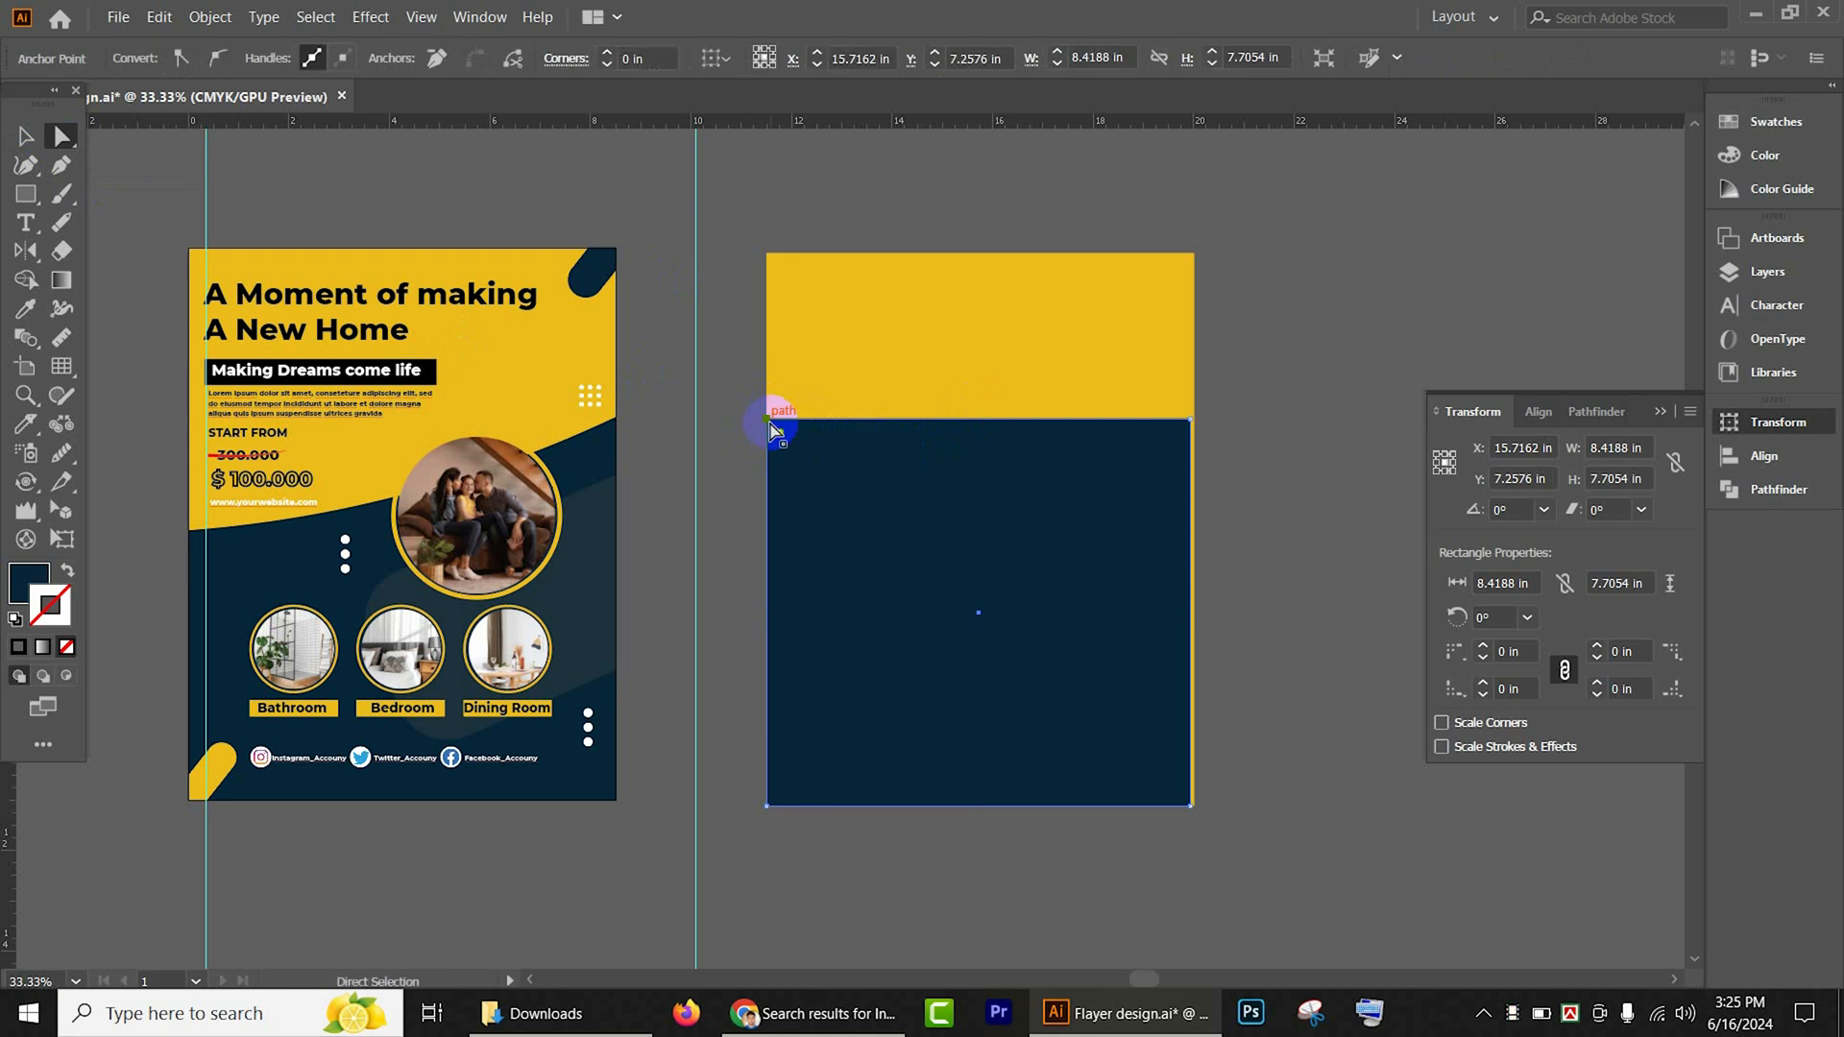
pyautogui.moveTo(770, 423); pyautogui.dragTo(766, 534)
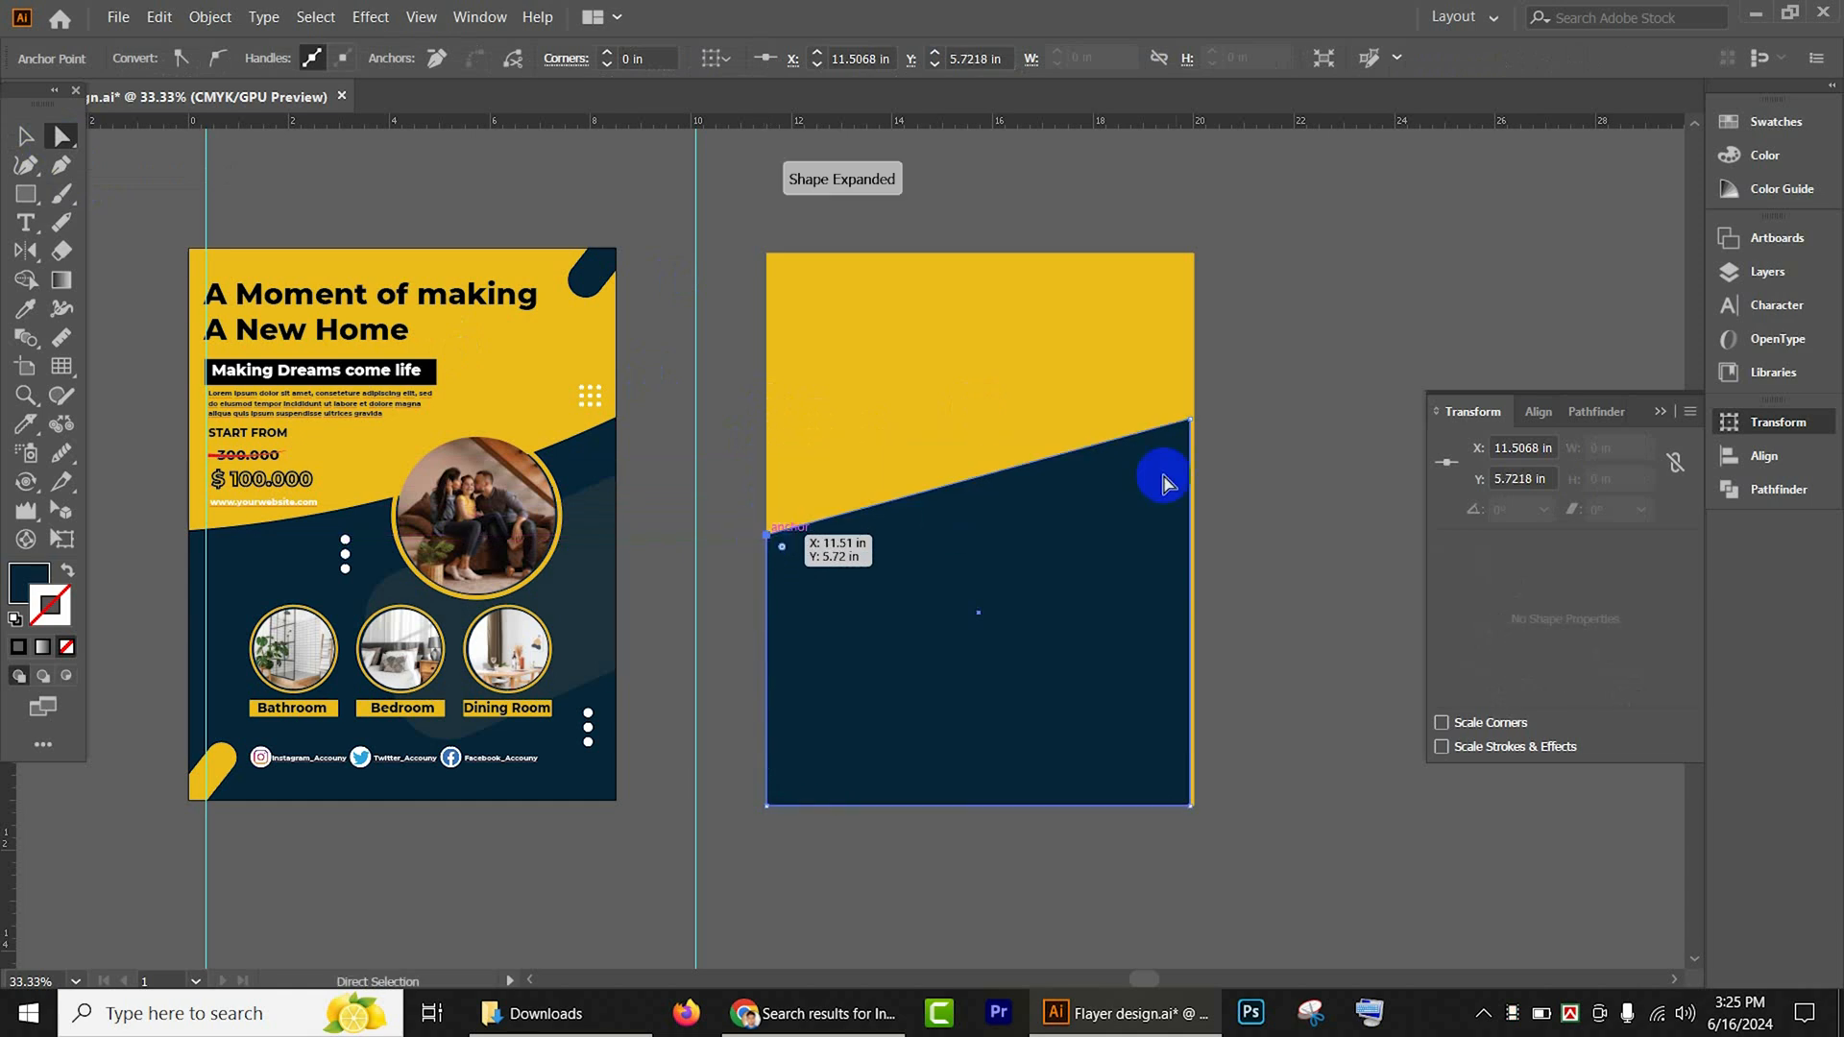
# Step: Bend the navy shape's slanted upper edge into a smooth downward curve with the Curvature tool
pyautogui.click(29, 170)
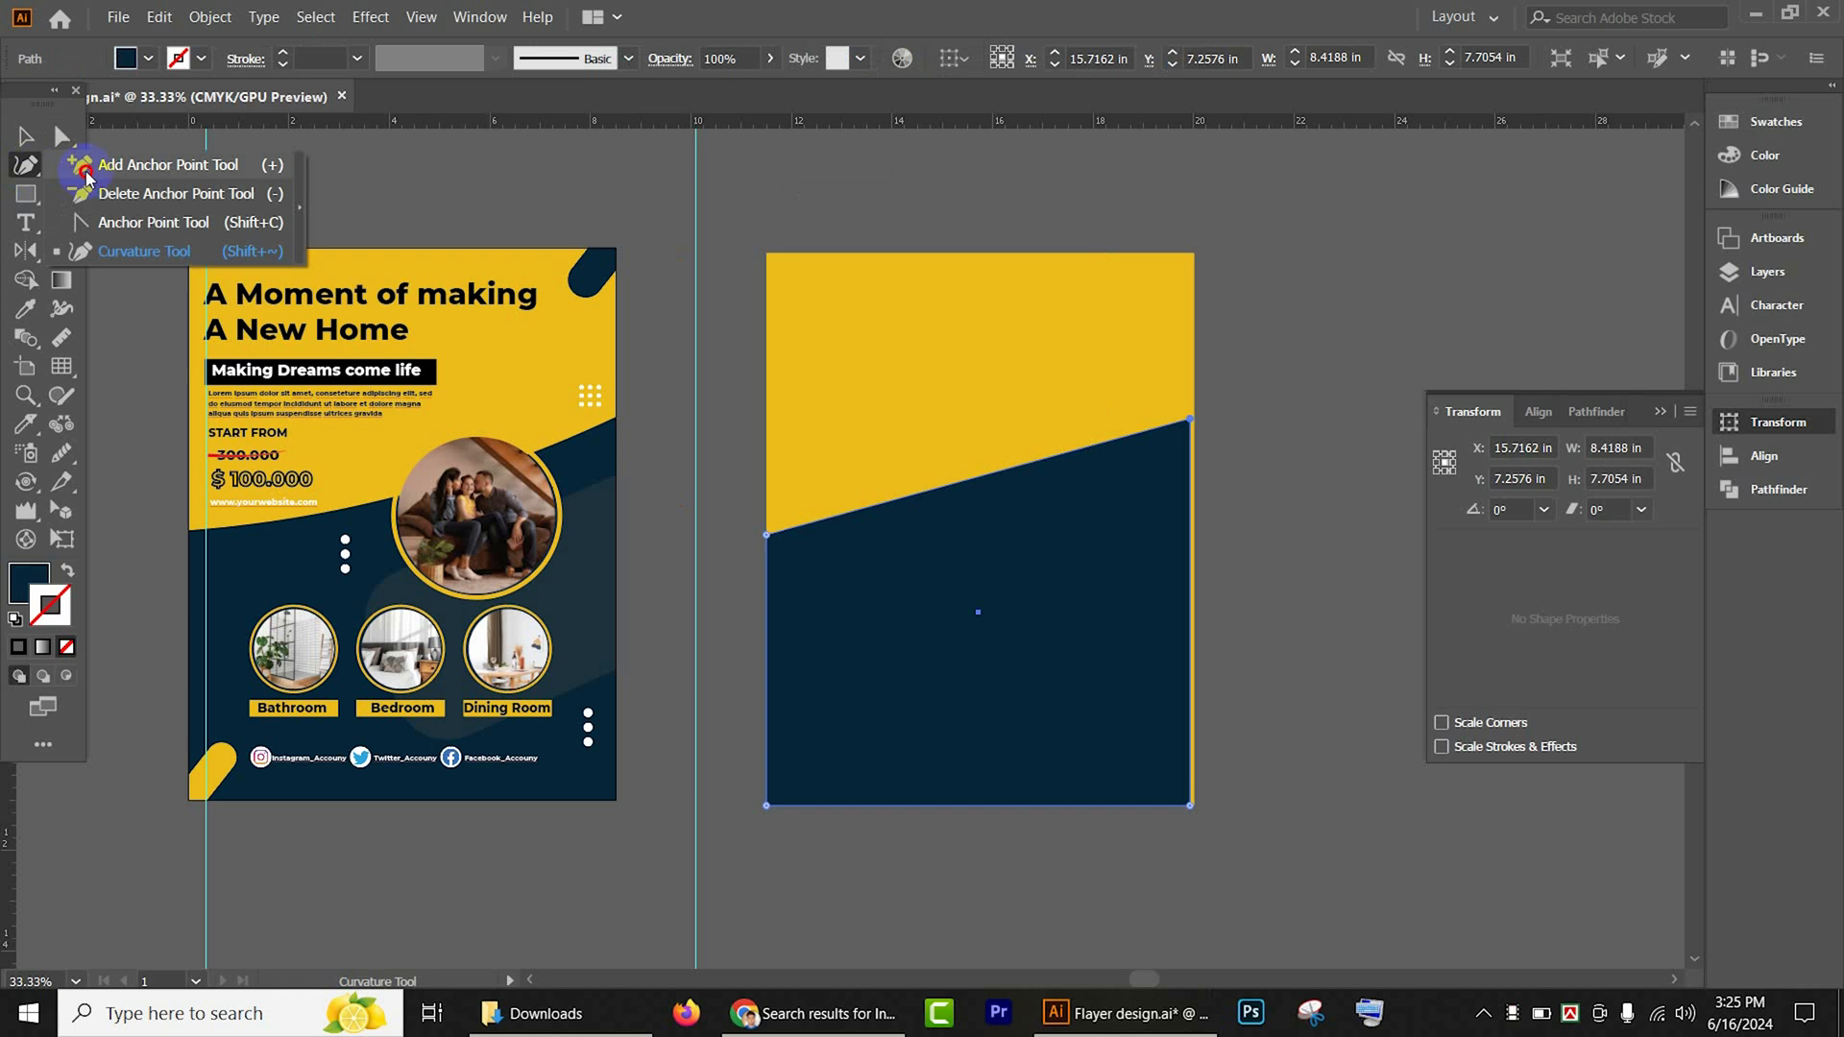
pyautogui.click(149, 250)
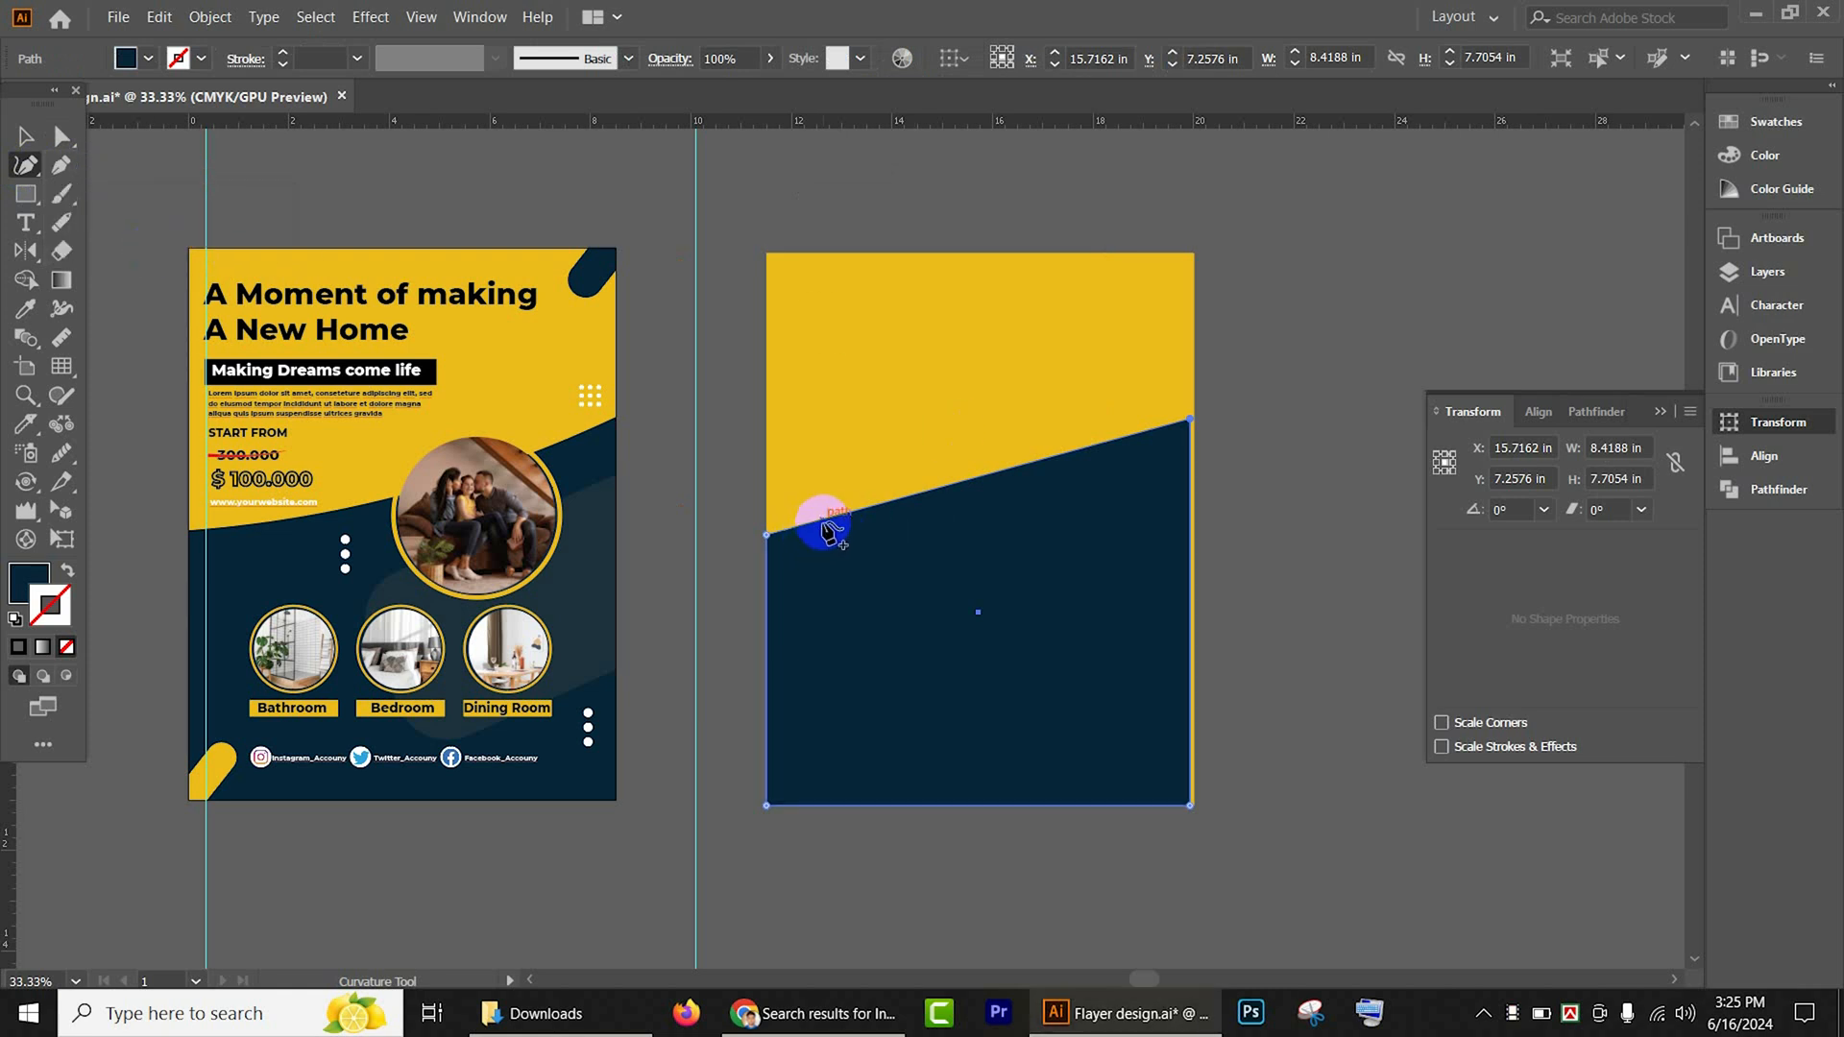
pyautogui.moveTo(937, 495); pyautogui.dragTo(1015, 500)
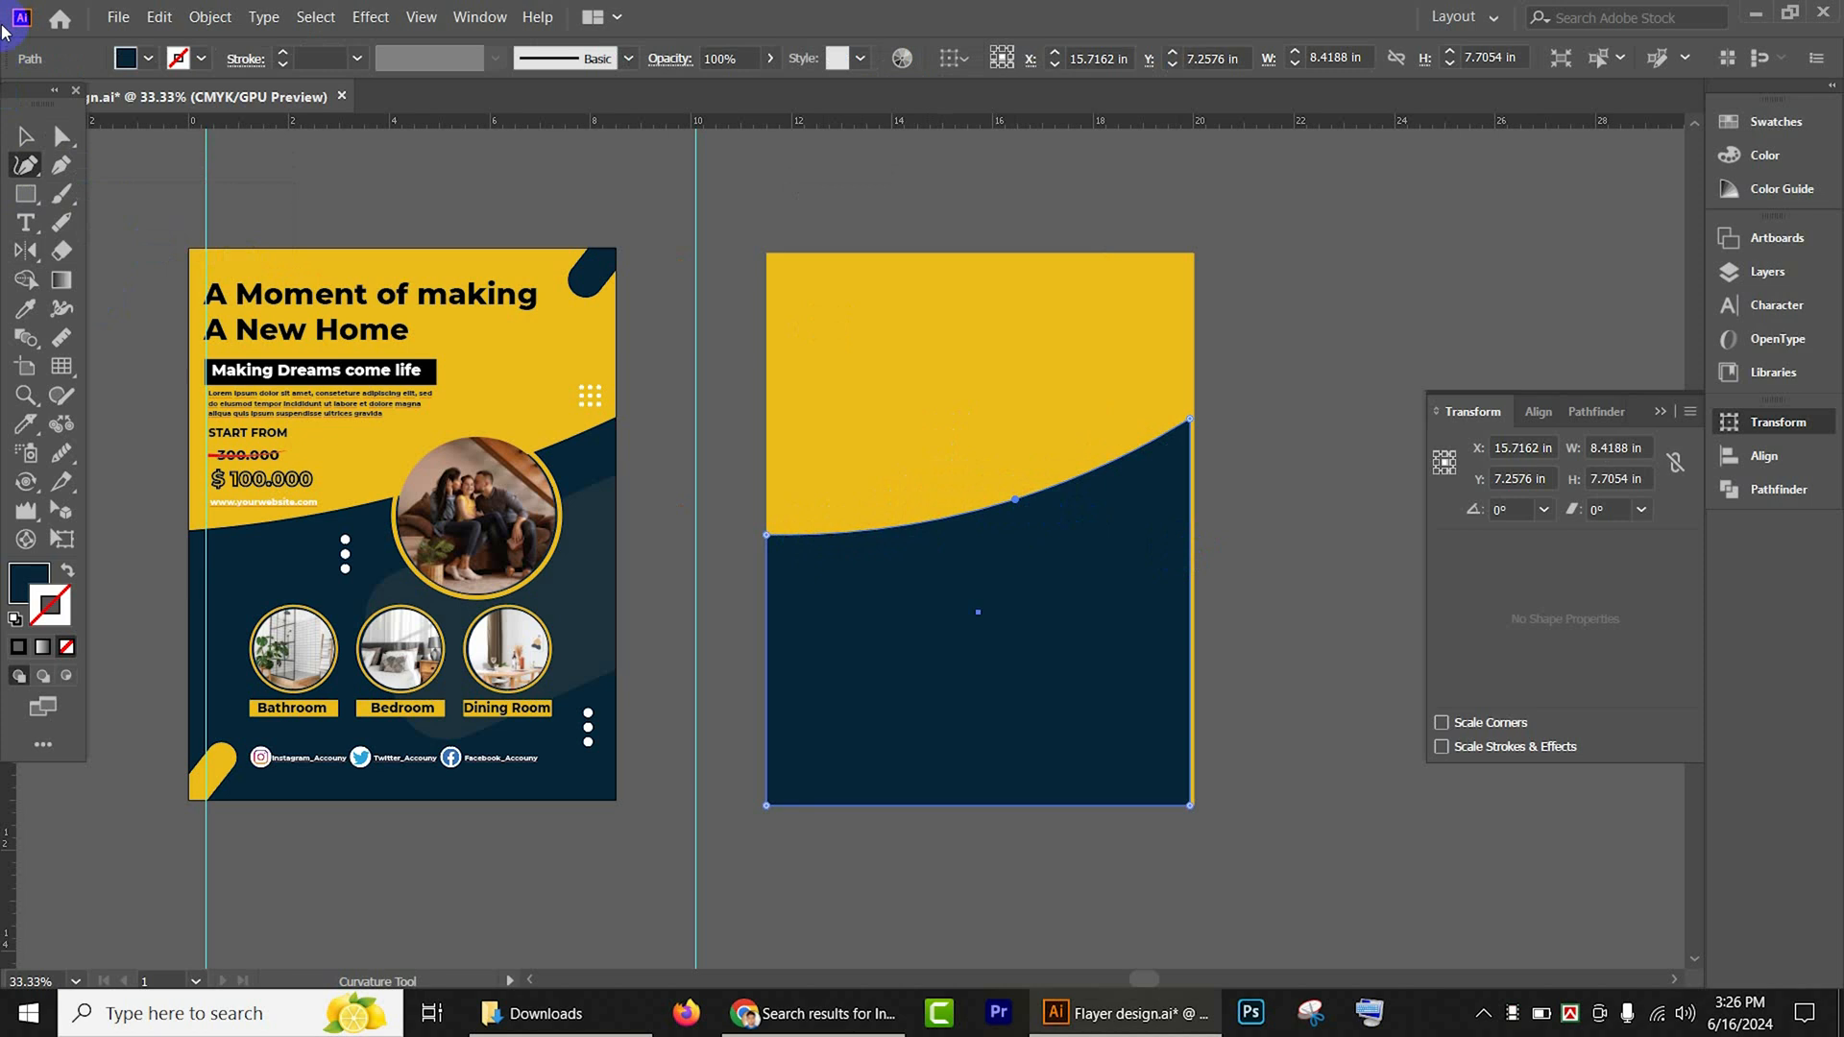
# Step: Widen the navy shape to 8.5 in so its right edge meets the yellow rectangle's edge, and deselect it
pyautogui.press('v')
pyautogui.click(1191, 613)
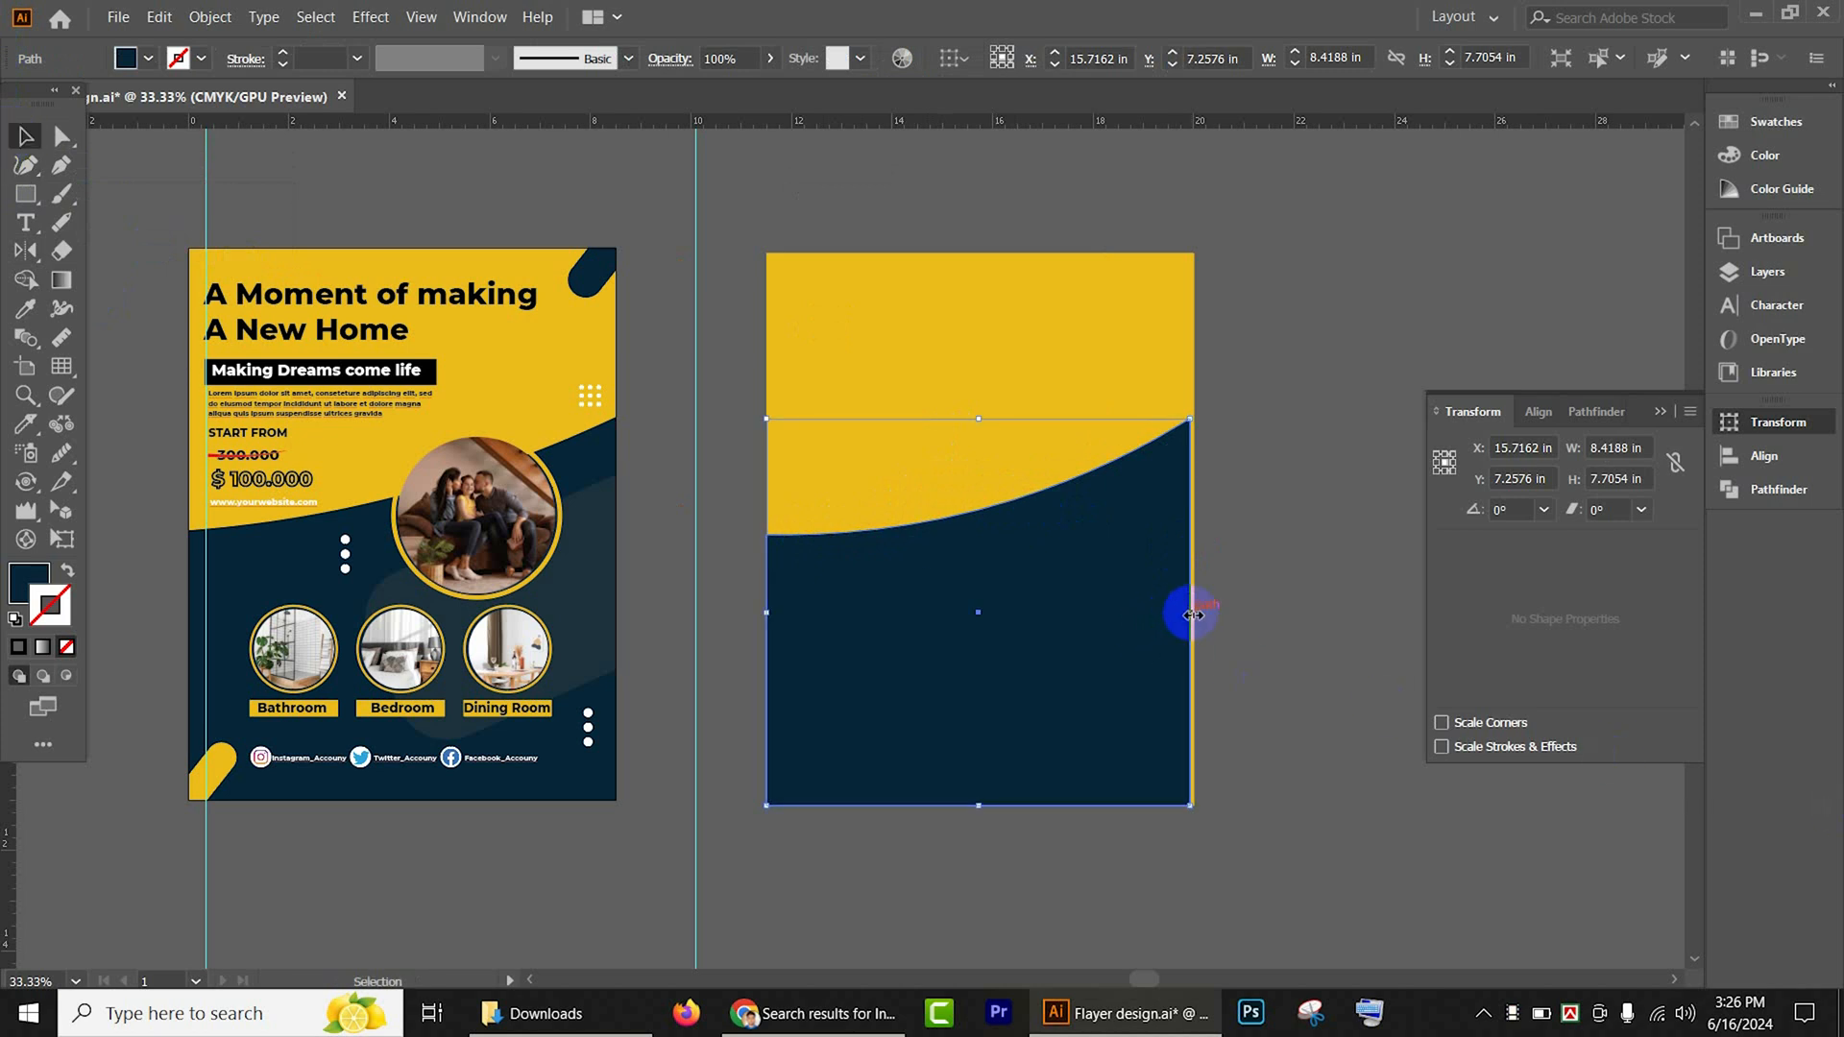
pyautogui.moveTo(1192, 614); pyautogui.dragTo(1201, 615)
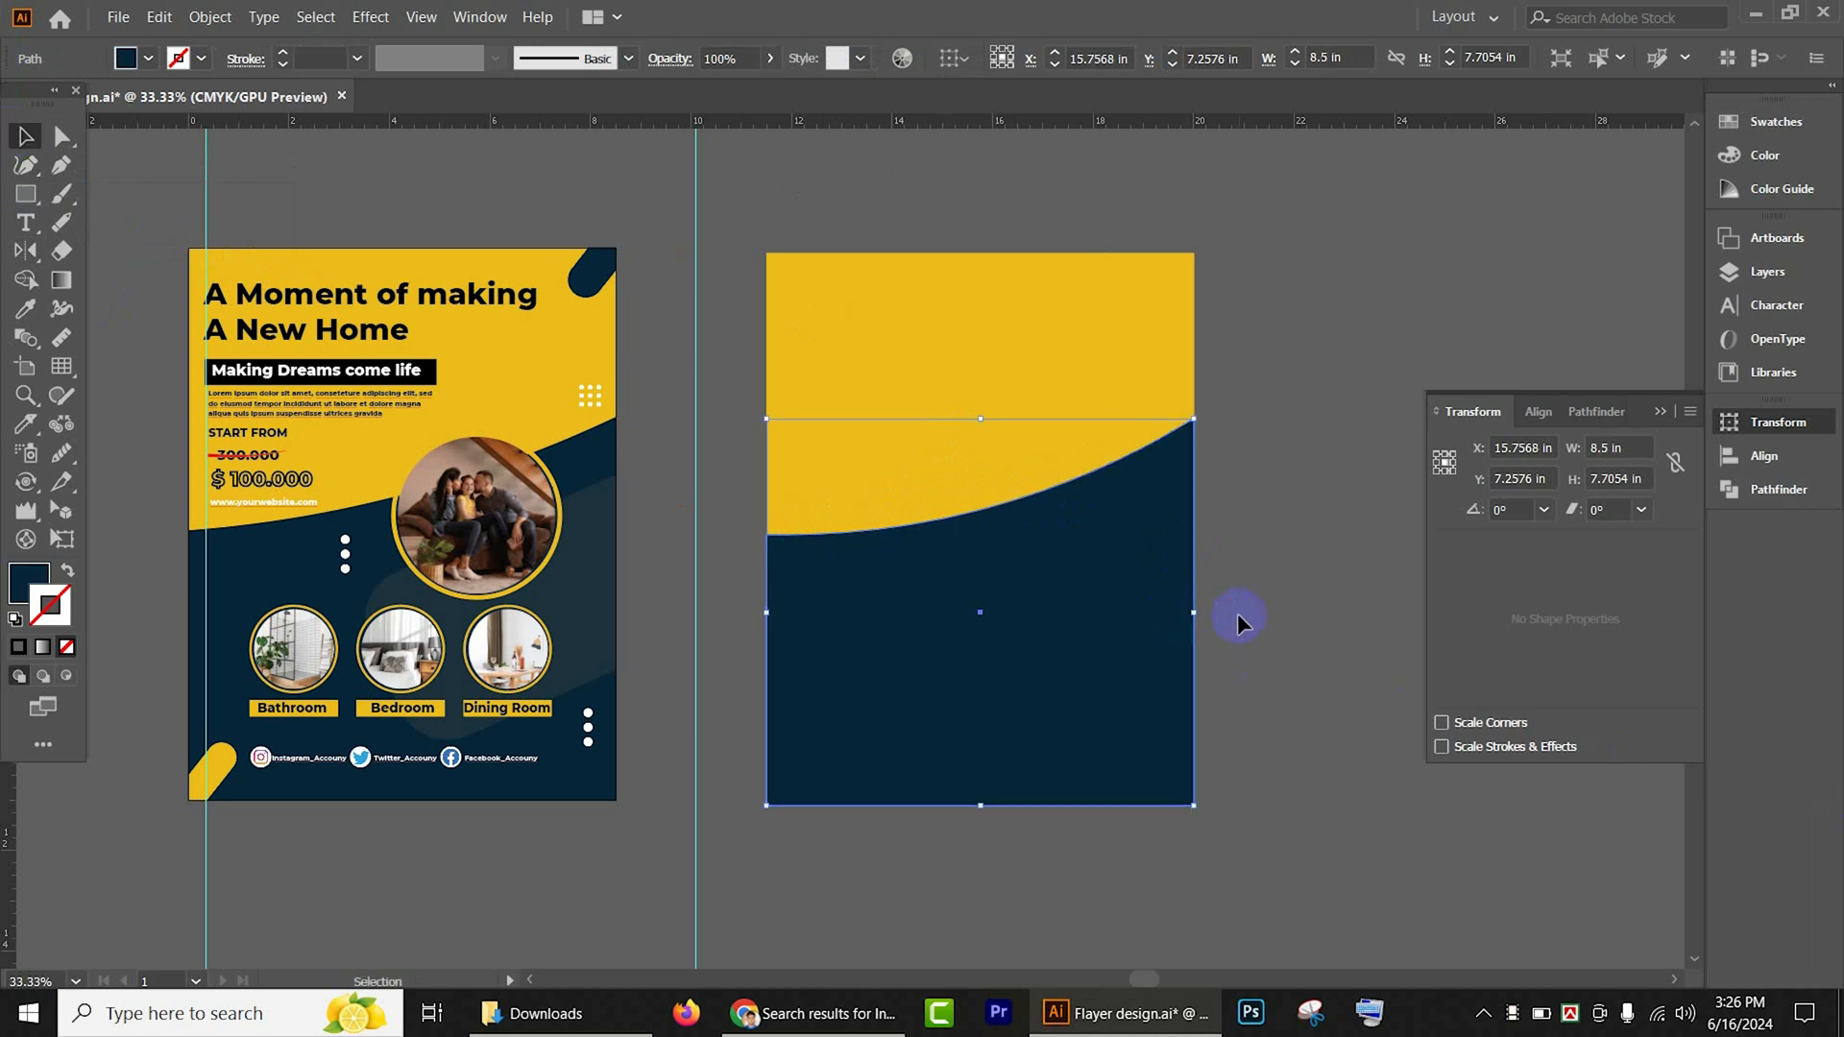
pyautogui.scroll(4, 1220, 518)
pyautogui.scroll(-4, 1219, 504)
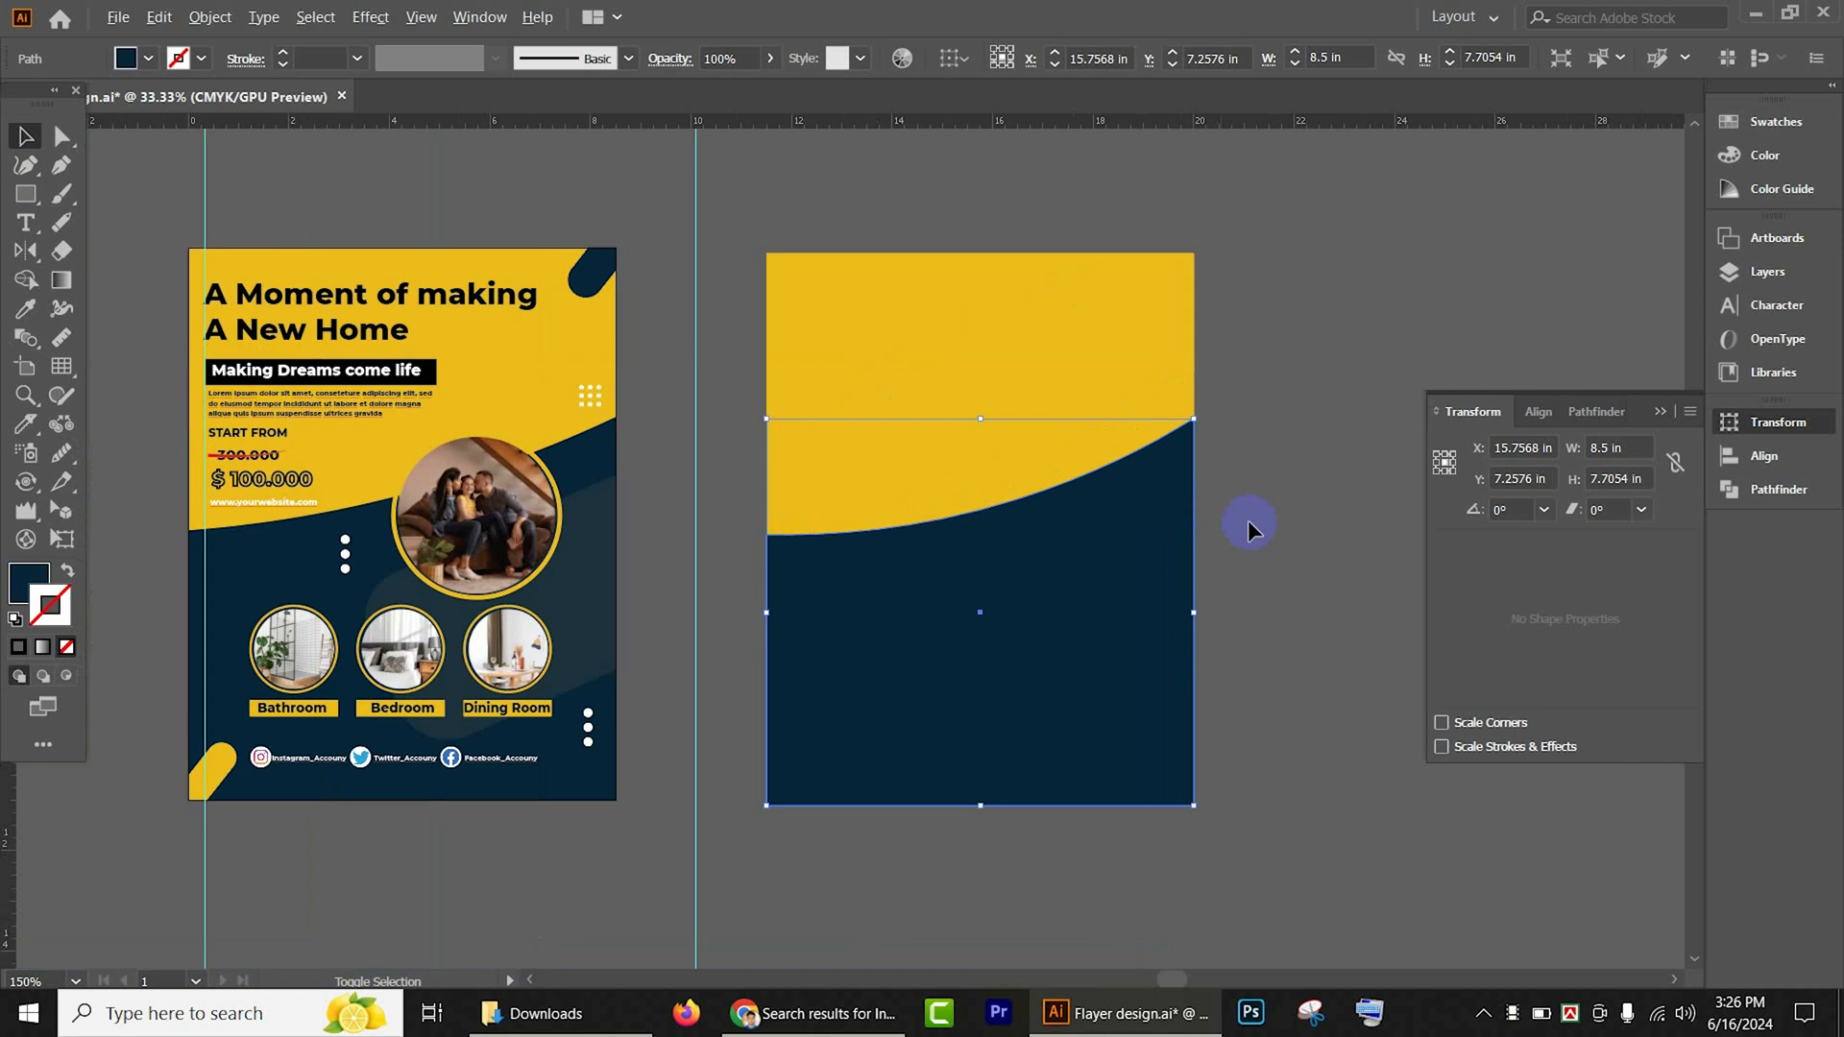
pyautogui.click(1262, 520)
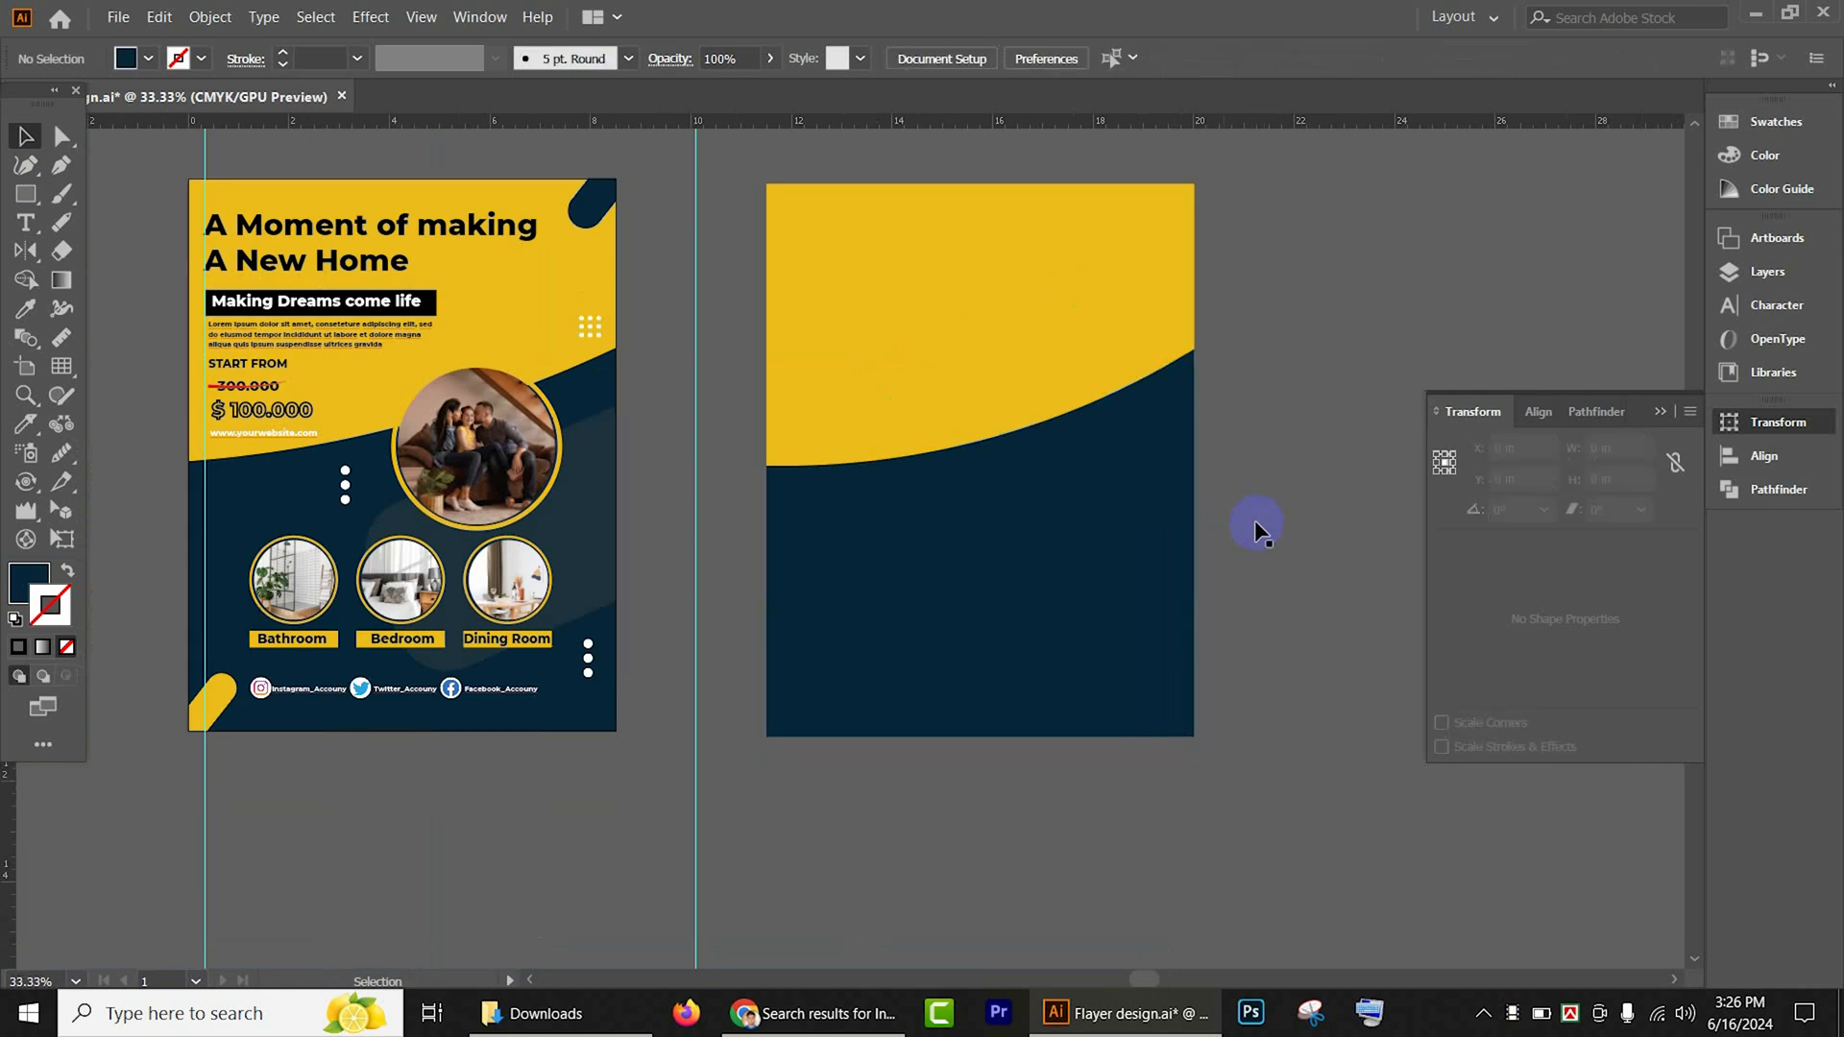
# Step: Draw a horizontal navy rectangle about 7.59 × 1.36 in on the empty canvas above the new flyer background
pyautogui.scroll(2, 1104, 227)
pyautogui.moveTo(1357, 245); pyautogui.dragTo(1179, 469)
pyautogui.scroll(-1, 677, 429)
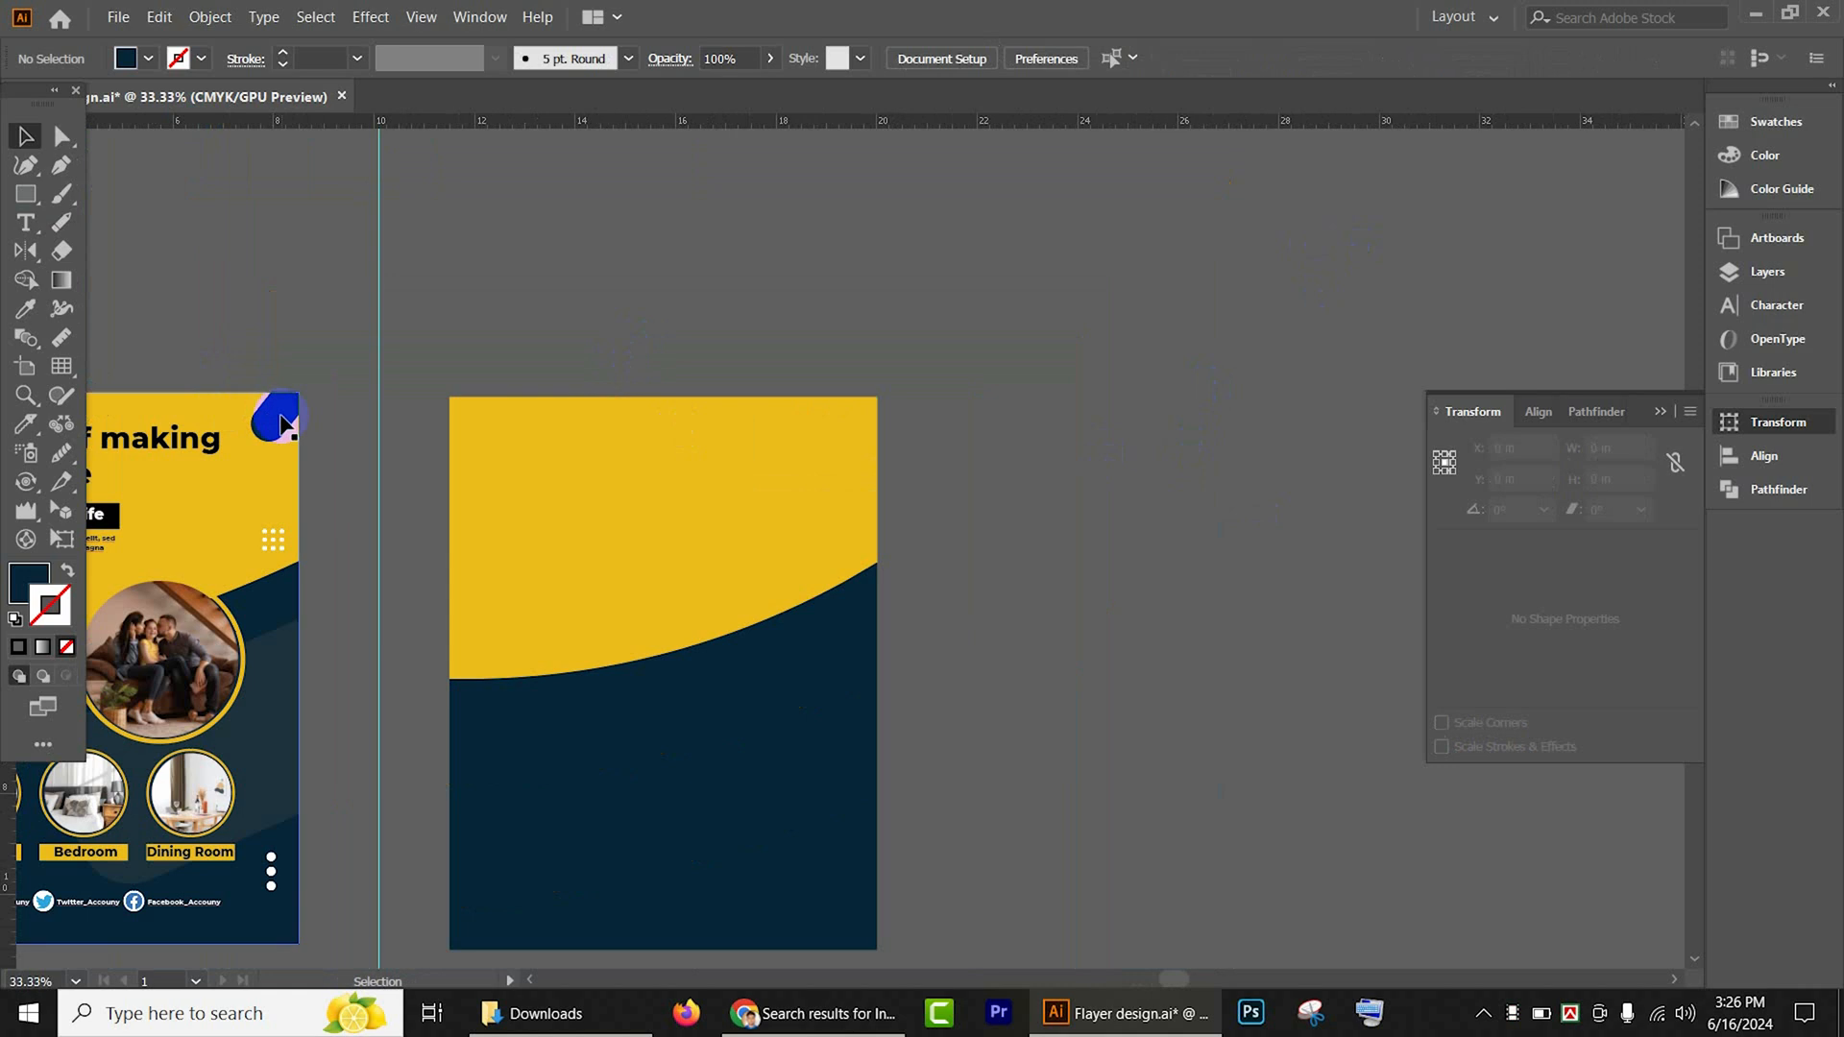
pyautogui.click(26, 193)
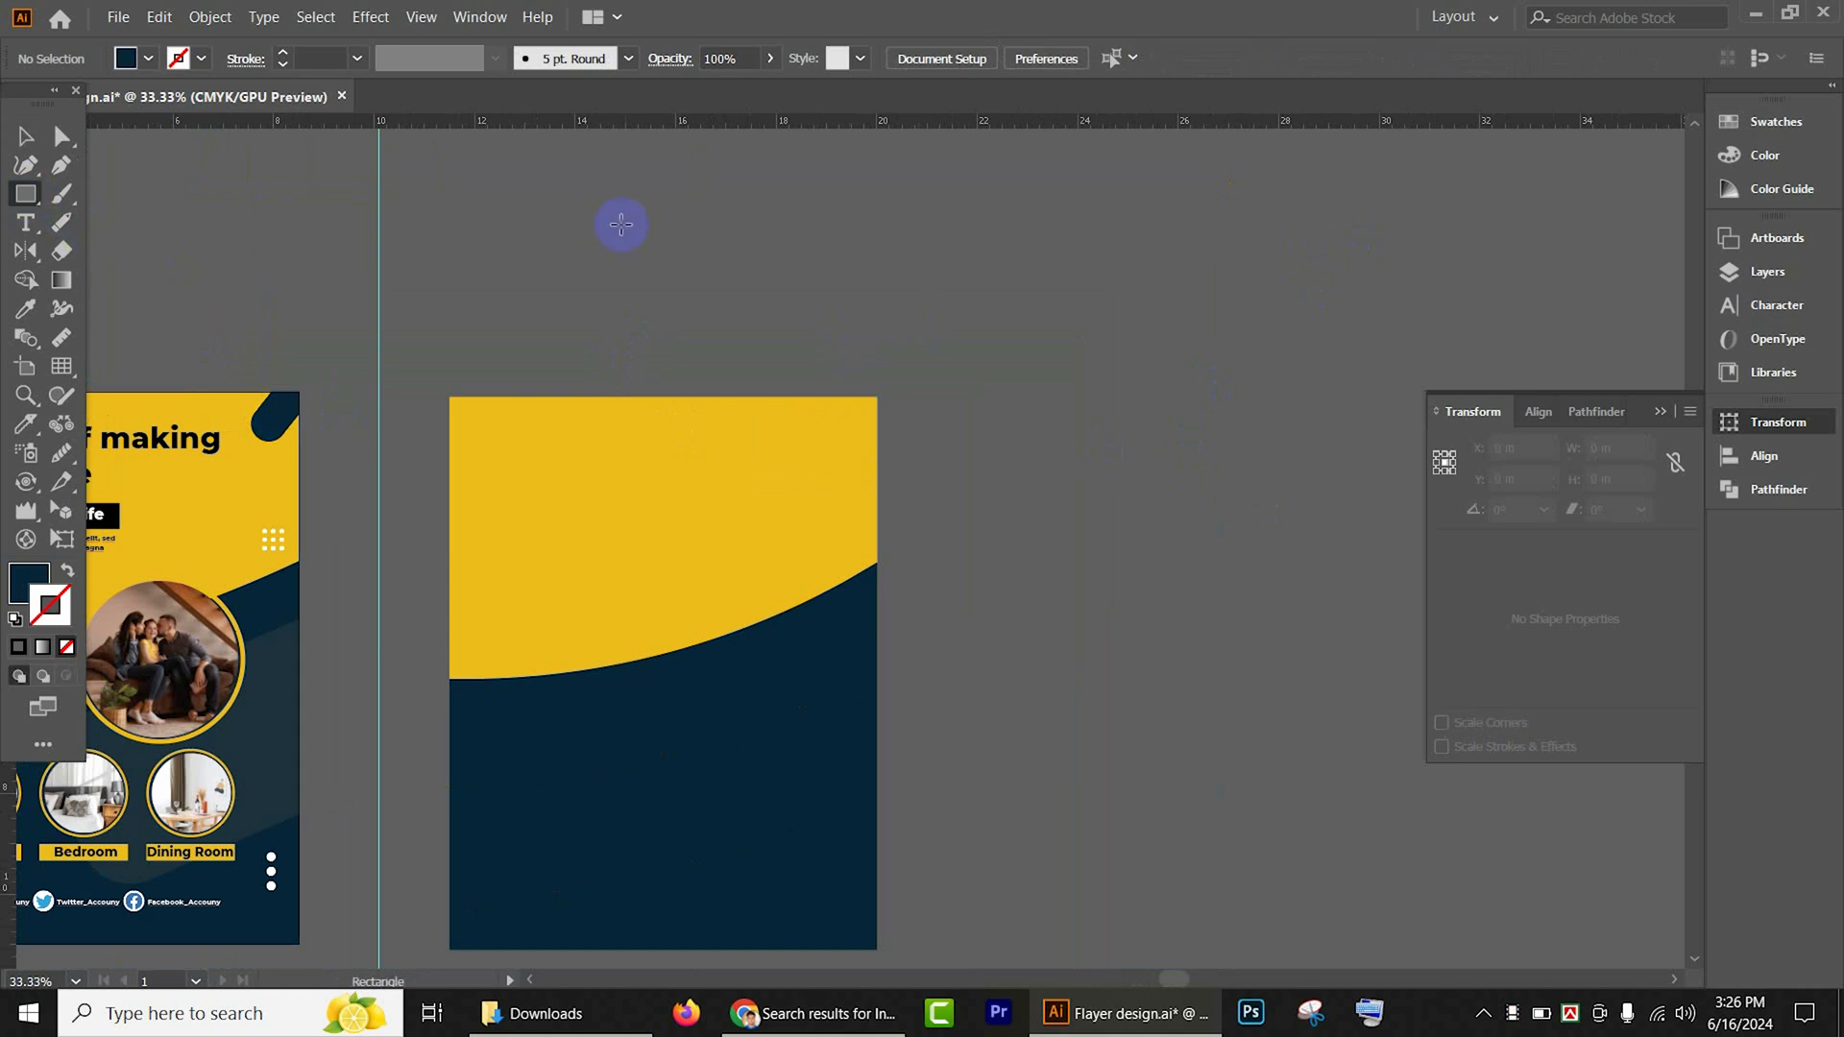
pyautogui.moveTo(664, 233); pyautogui.dragTo(1045, 300)
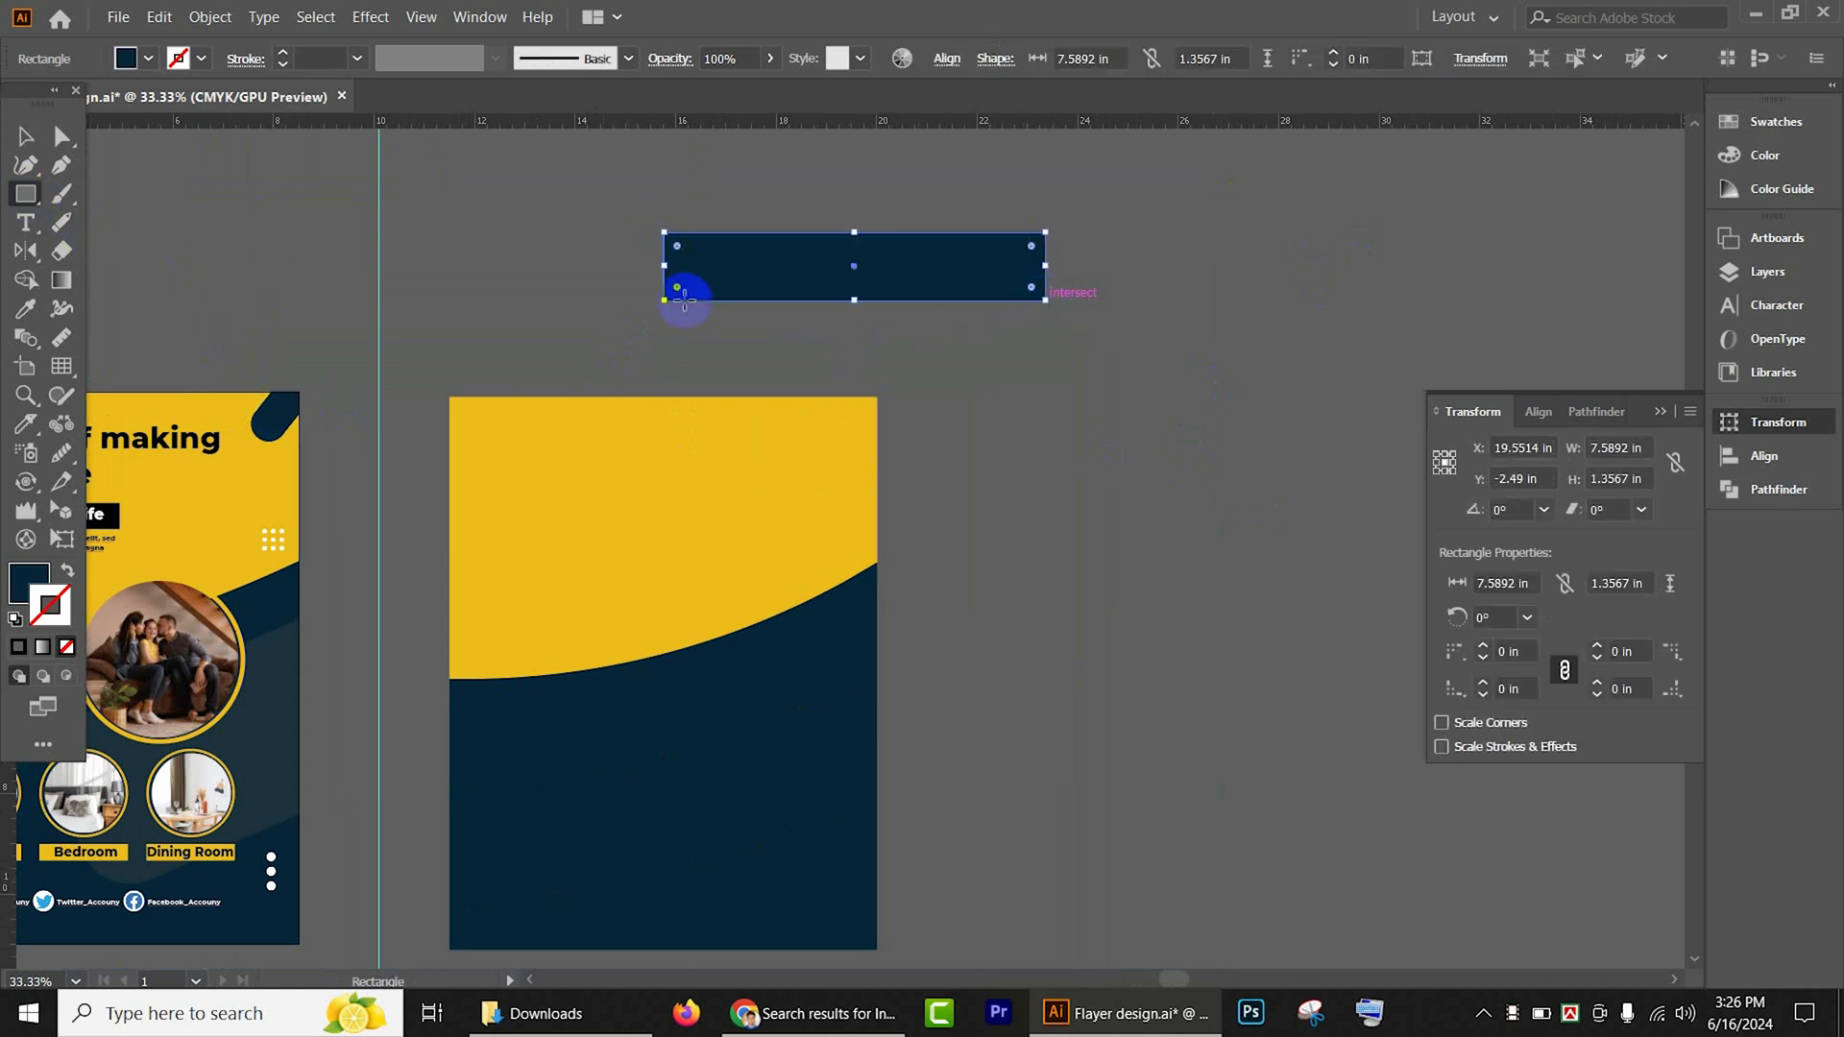
# Step: Round the two left corners of the navy bar to a radius of about 0.68 in, forming a semicircular end
pyautogui.press('a')
pyautogui.moveTo(612, 195); pyautogui.dragTo(694, 317)
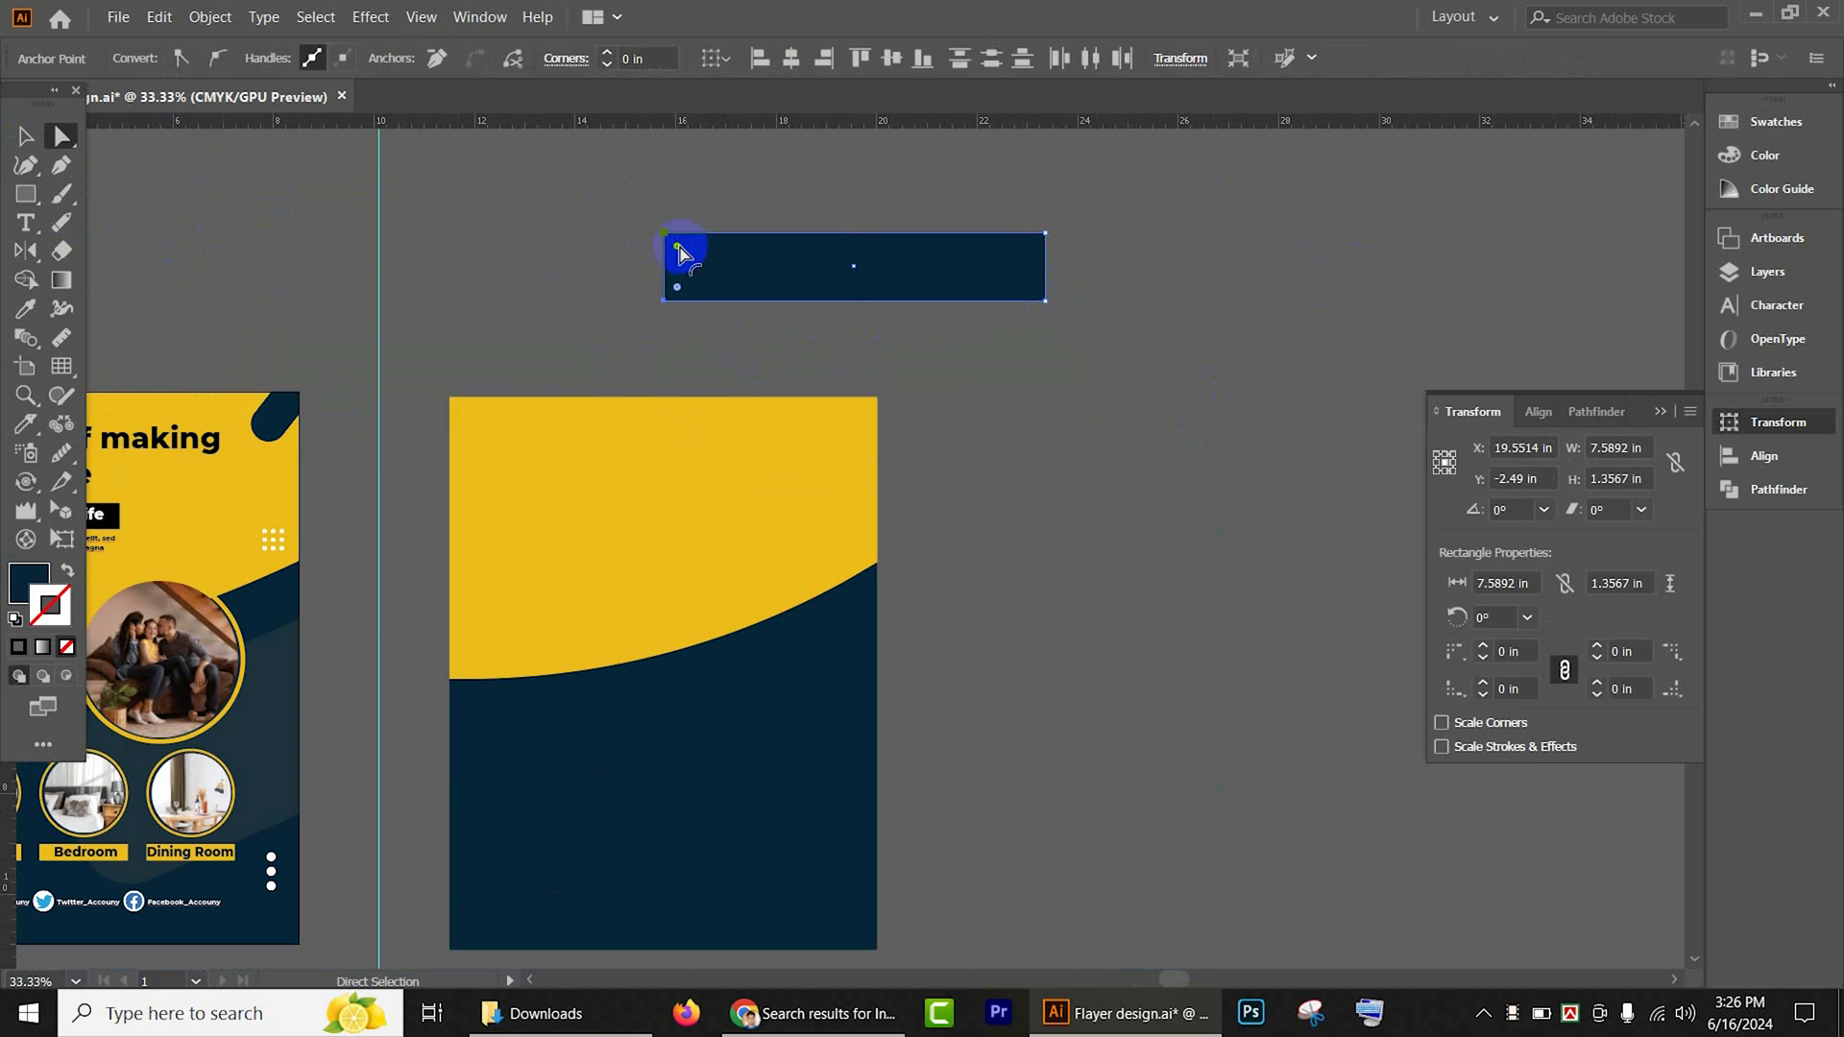
pyautogui.moveTo(678, 249); pyautogui.dragTo(754, 279)
pyautogui.click(25, 136)
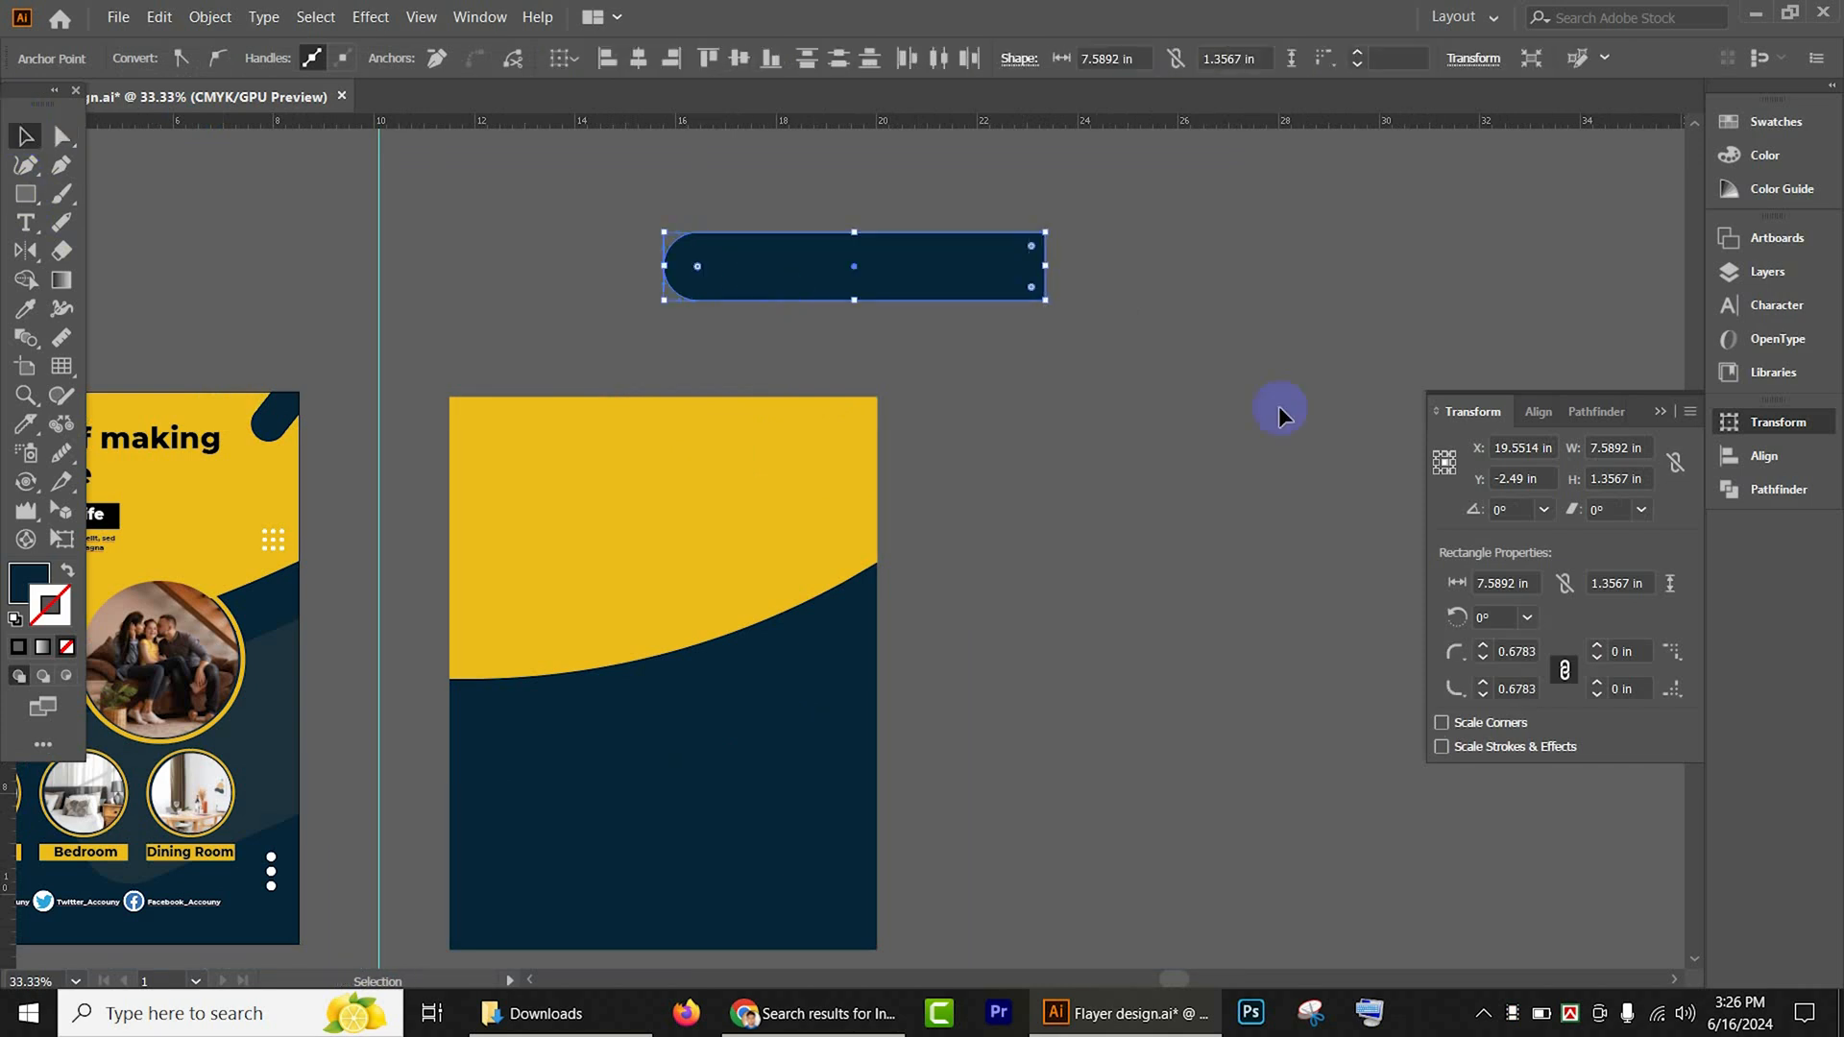
# Step: Rotate the large navy bar to about 37.65° with its rounded end over the yellow area's upper-right corner
pyautogui.moveTo(1054, 304); pyautogui.dragTo(1086, 197)
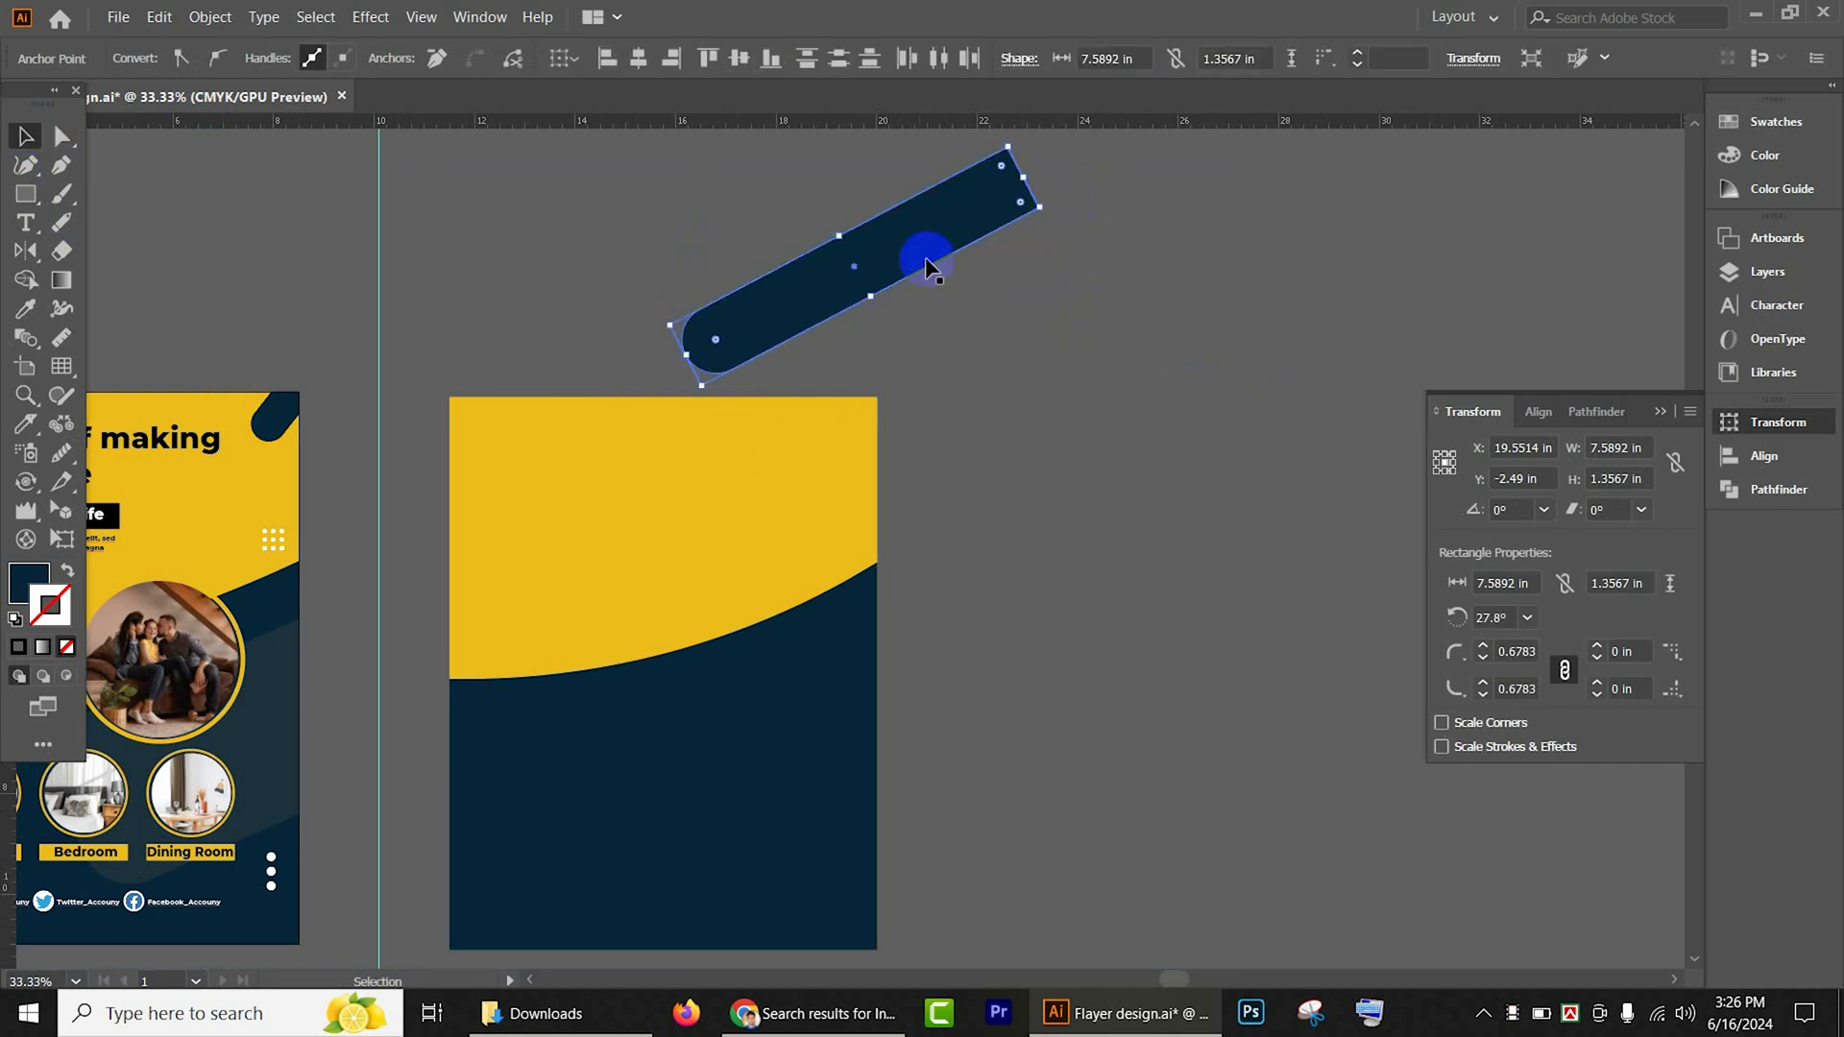
pyautogui.moveTo(866, 257); pyautogui.dragTo(938, 377)
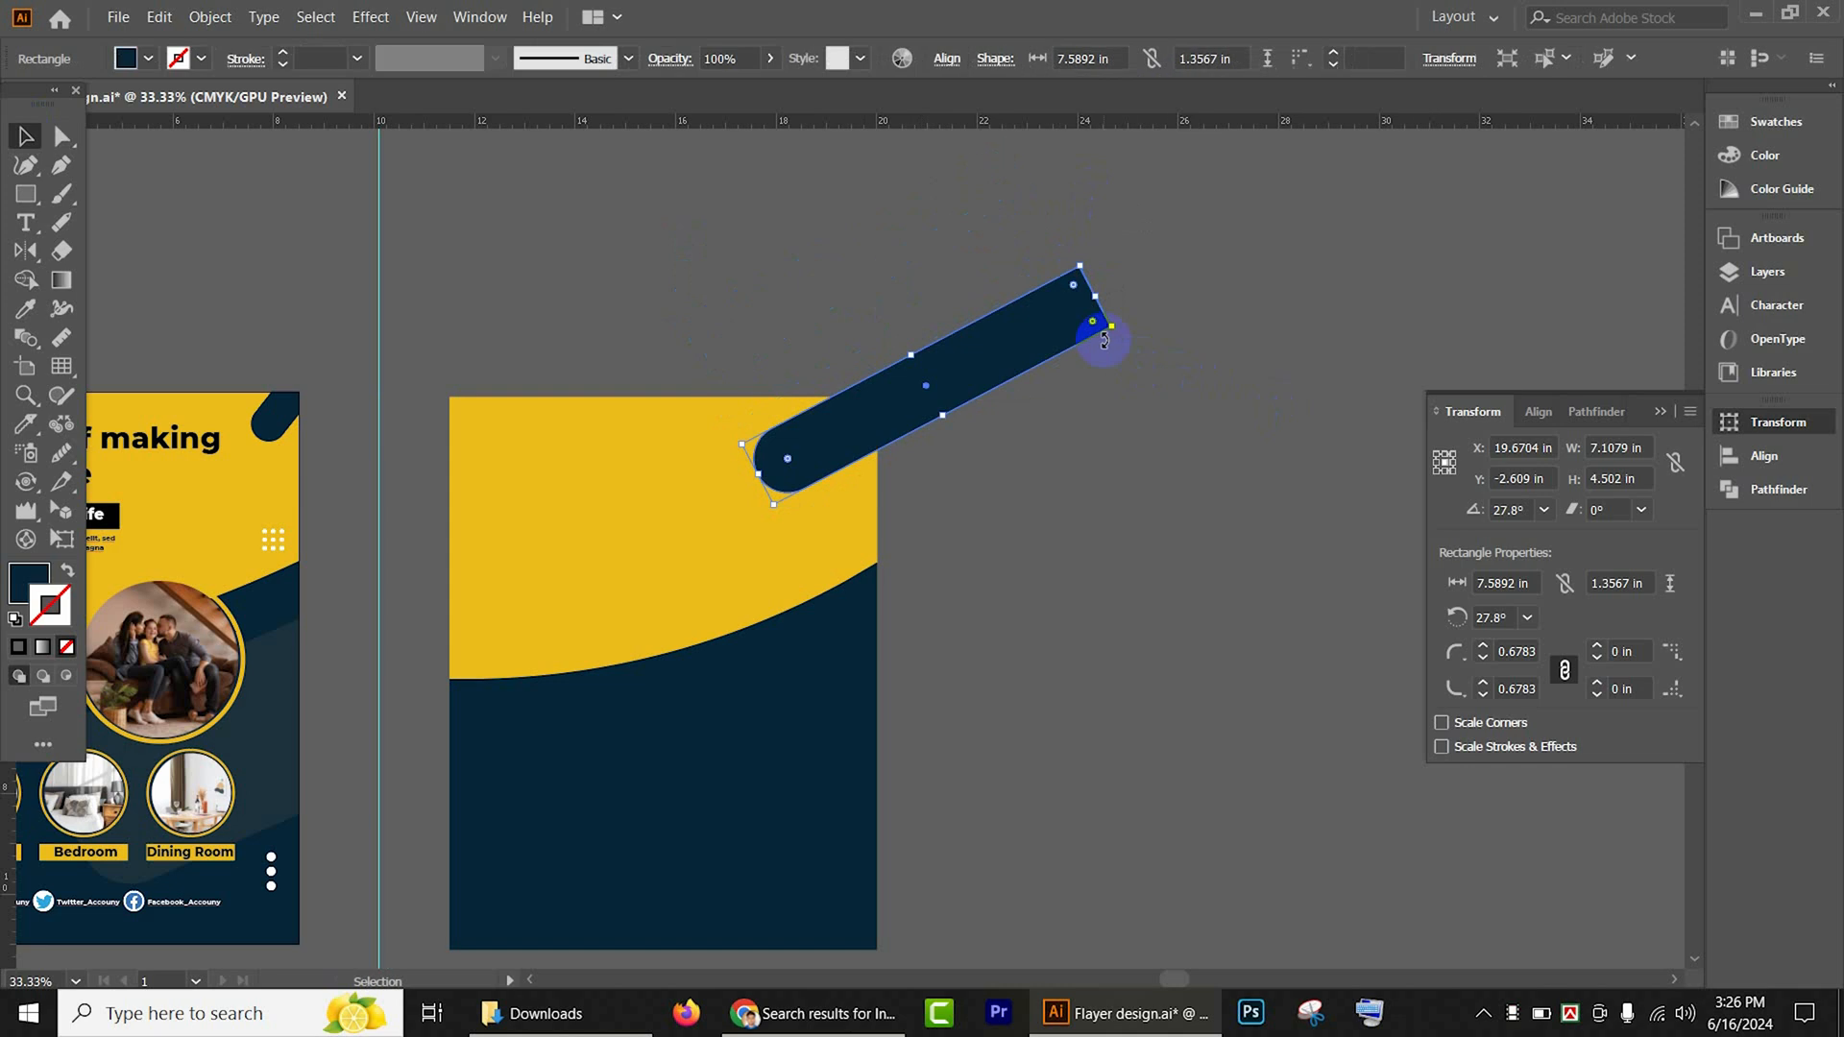
pyautogui.moveTo(1122, 325); pyautogui.dragTo(1117, 287)
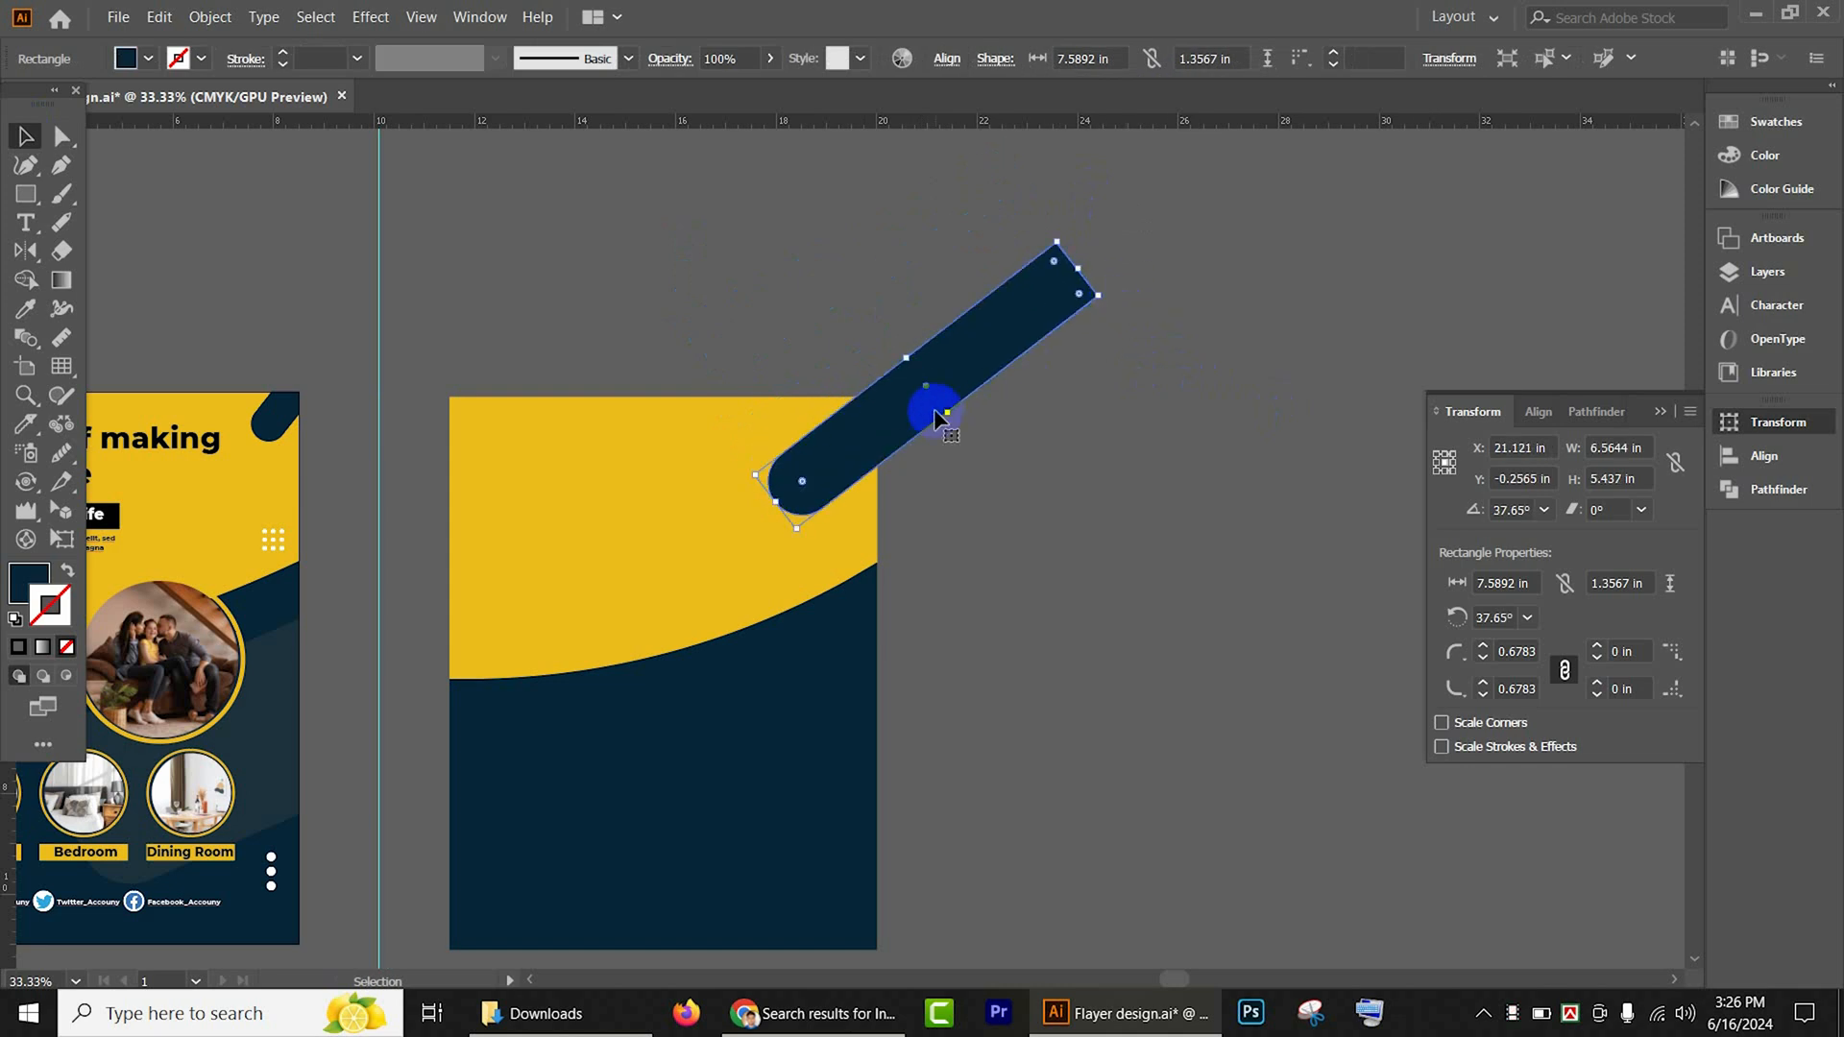
pyautogui.moveTo(944, 413); pyautogui.dragTo(872, 365)
pyautogui.hotkey('ctrl', '1')
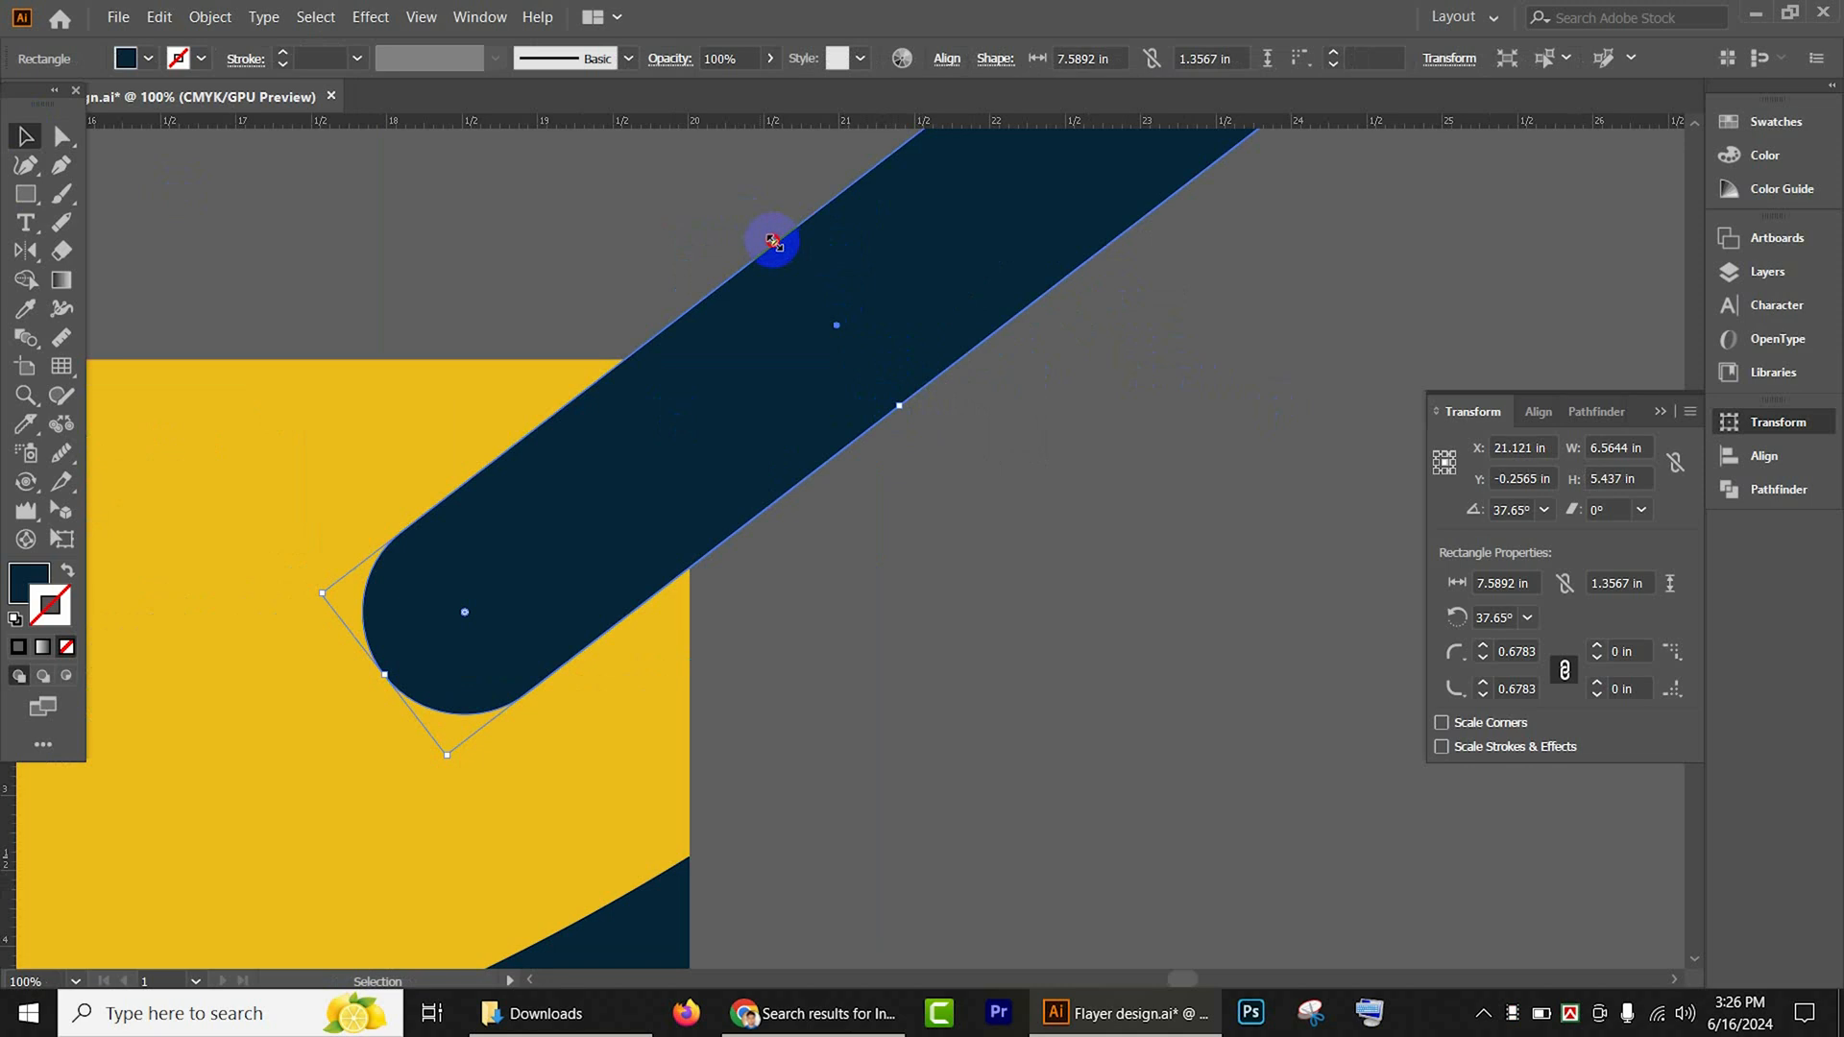
# Step: Shift the slanted navy bar farther up and to the right across the flyer's upper-right corner, and deselect it
pyautogui.moveTo(773, 241); pyautogui.dragTo(989, 405)
pyautogui.click(1067, 505)
pyautogui.scroll(-1, 978, 440)
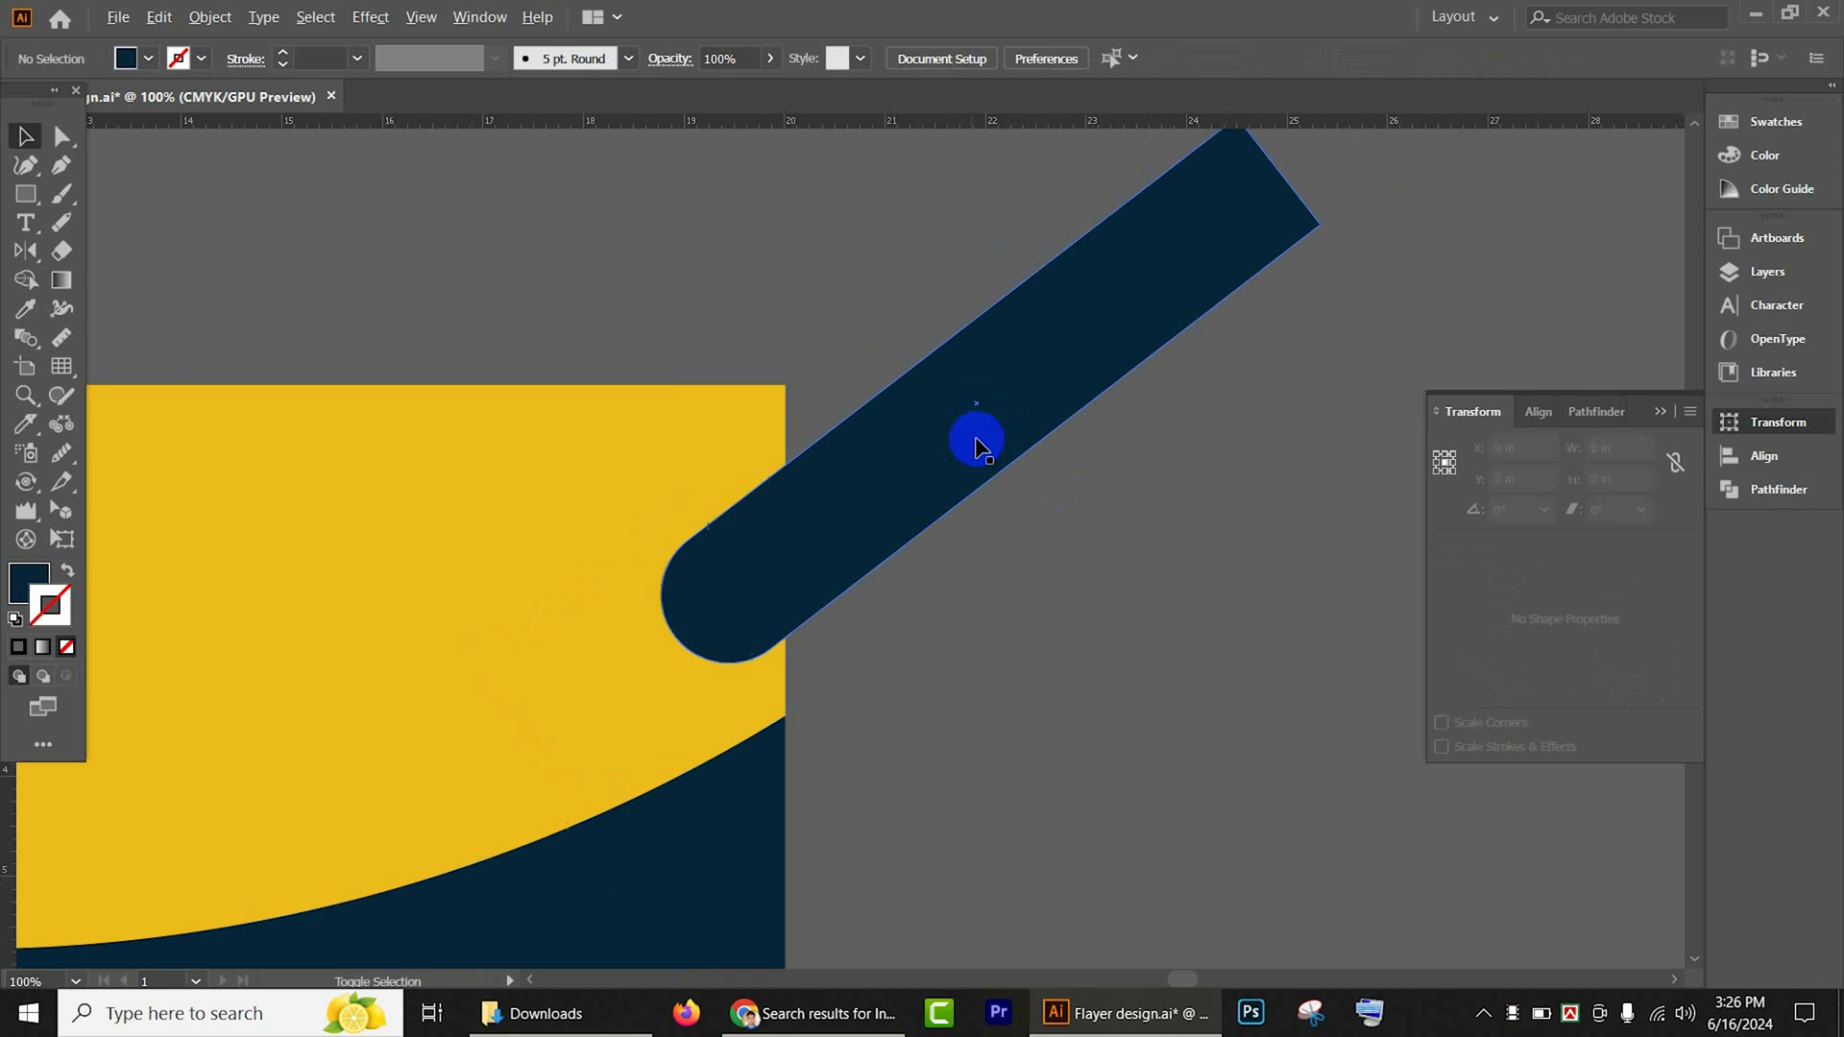
pyautogui.scroll(-2, 977, 444)
pyautogui.moveTo(937, 462); pyautogui.dragTo(906, 367)
pyautogui.click(915, 375)
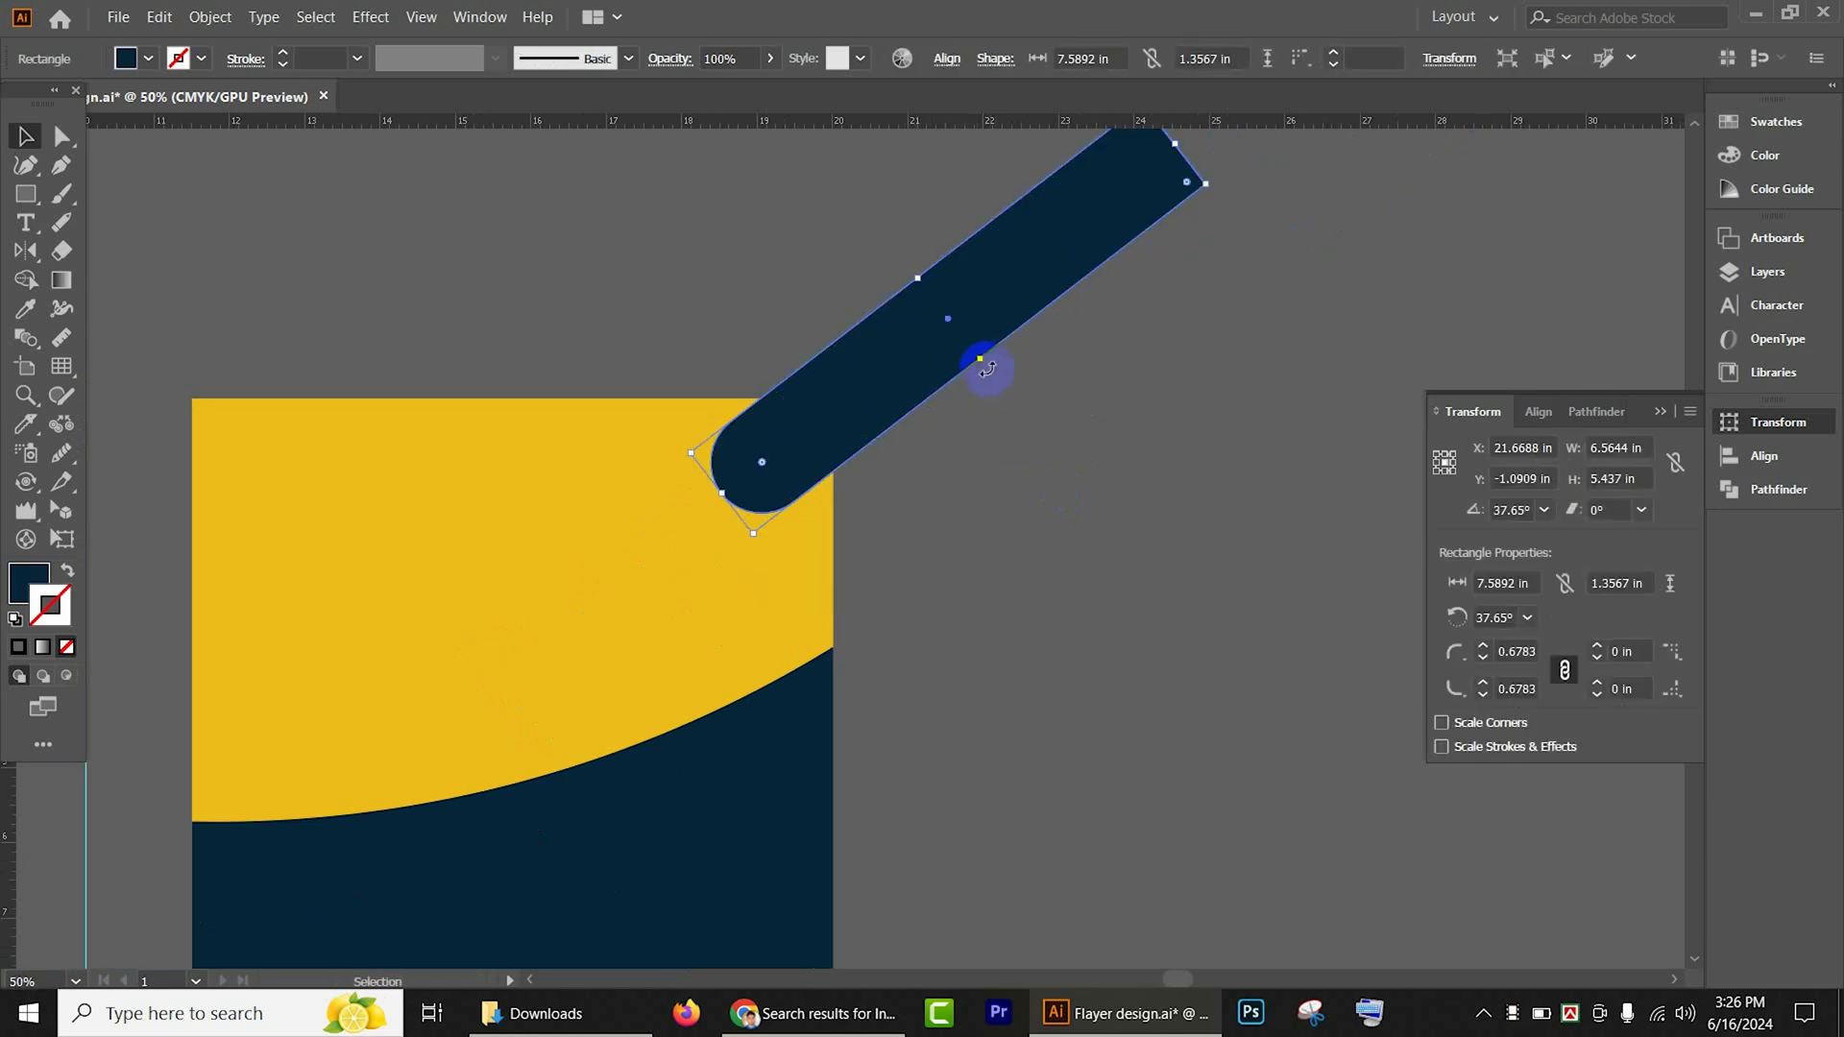
pyautogui.doubleClick(1066, 280)
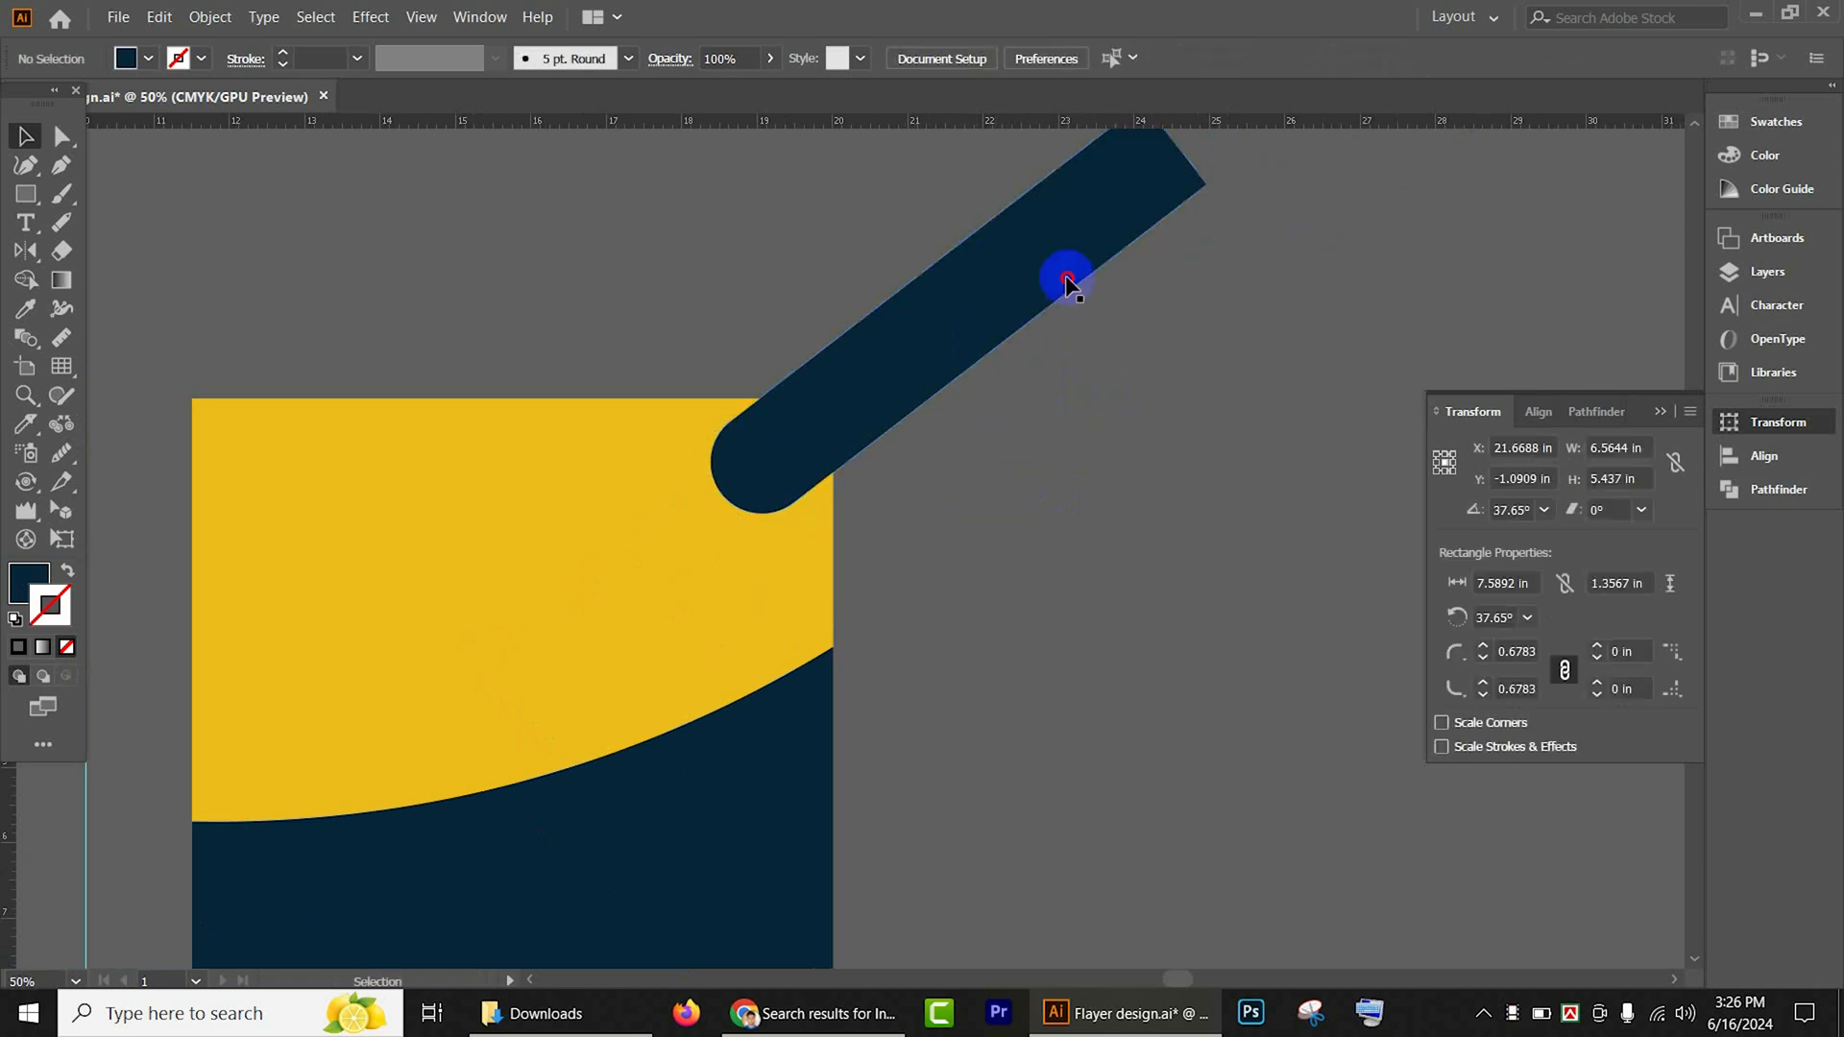
pyautogui.doubleClick(783, 281)
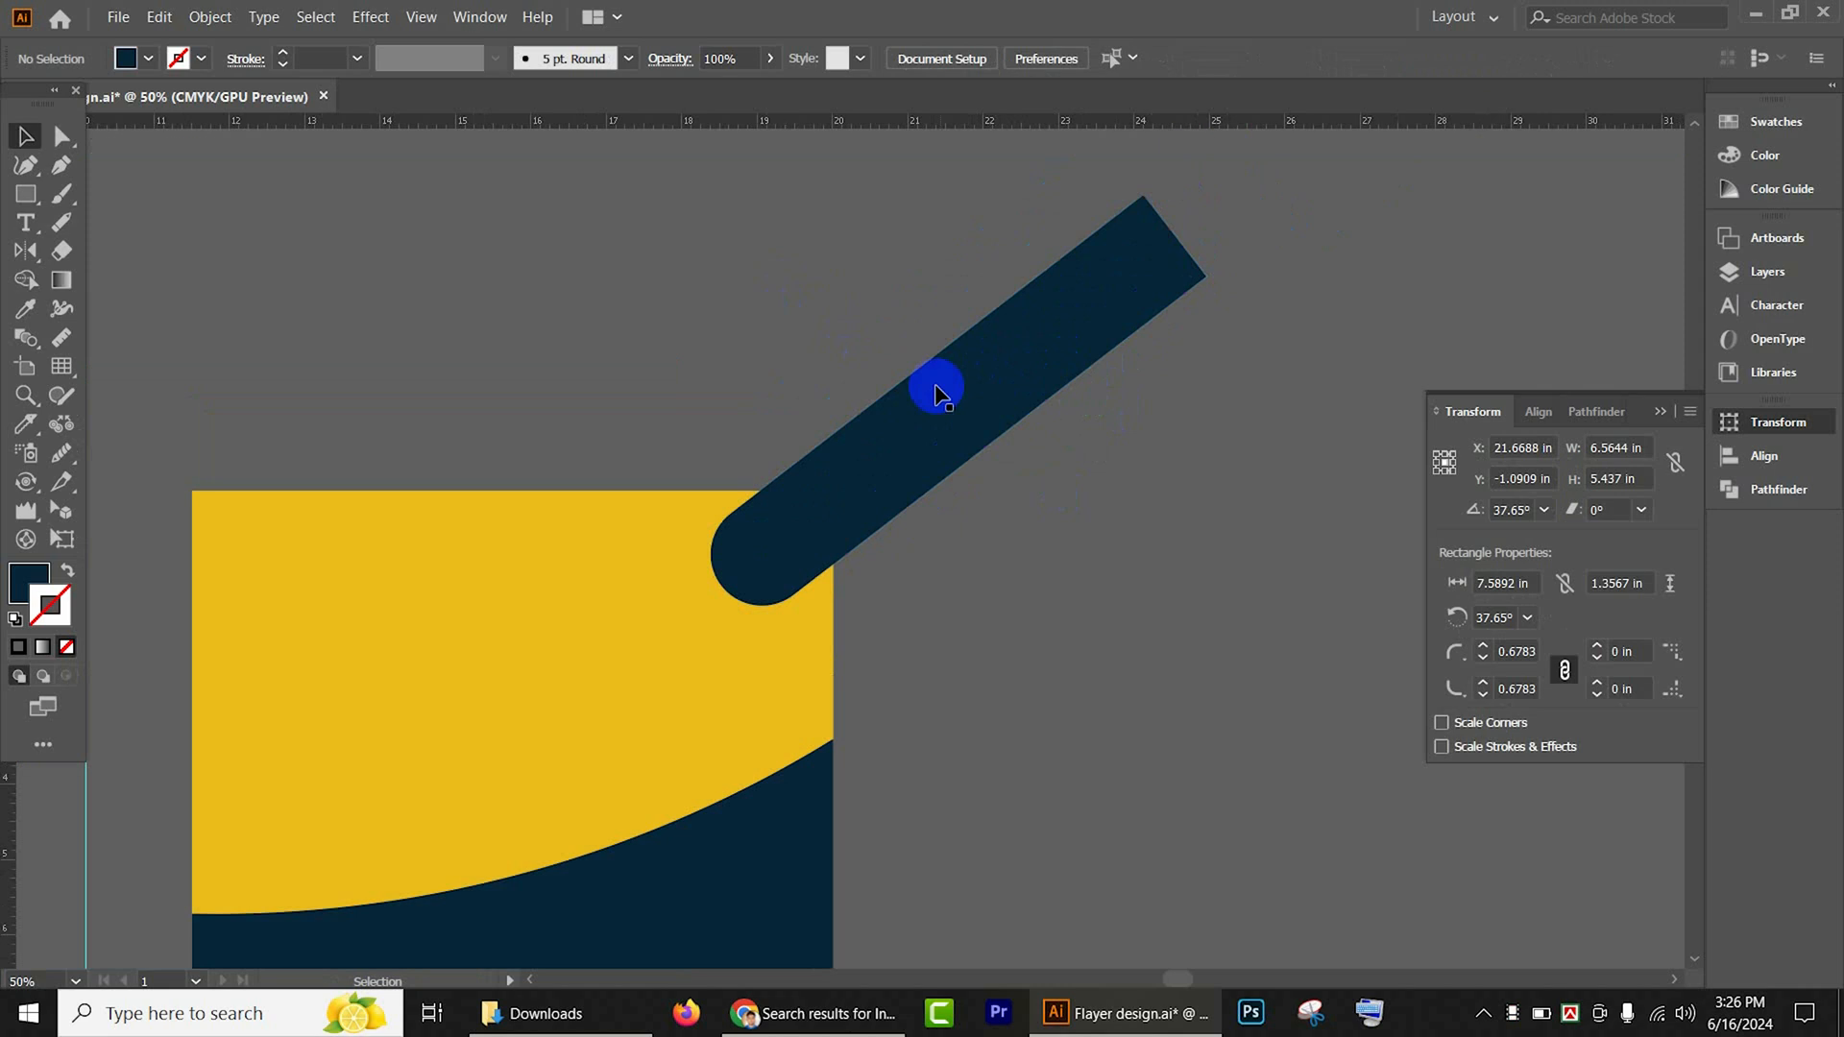
# Step: Rotate the large navy bar back to nearly horizontal, at about 1.7°
pyautogui.click(961, 404)
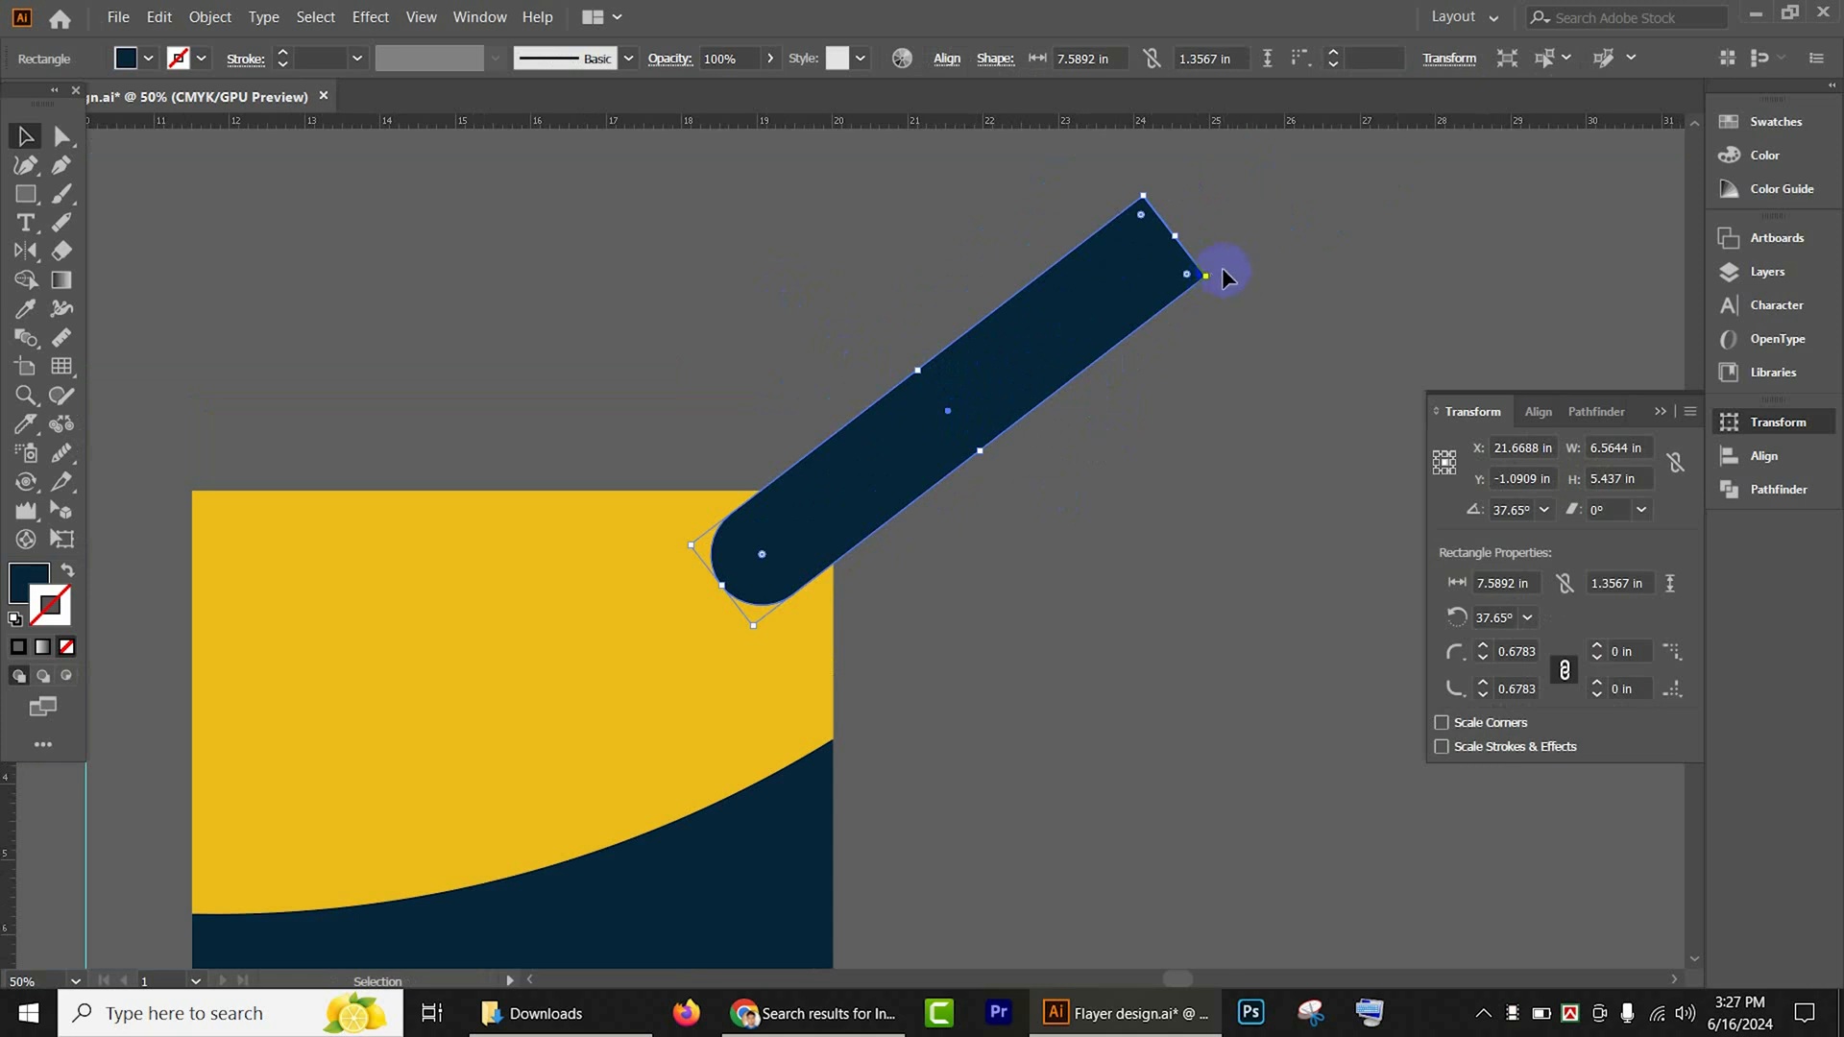
pyautogui.moveTo(1220, 276); pyautogui.dragTo(1244, 451)
pyautogui.scroll(2, 976, 445)
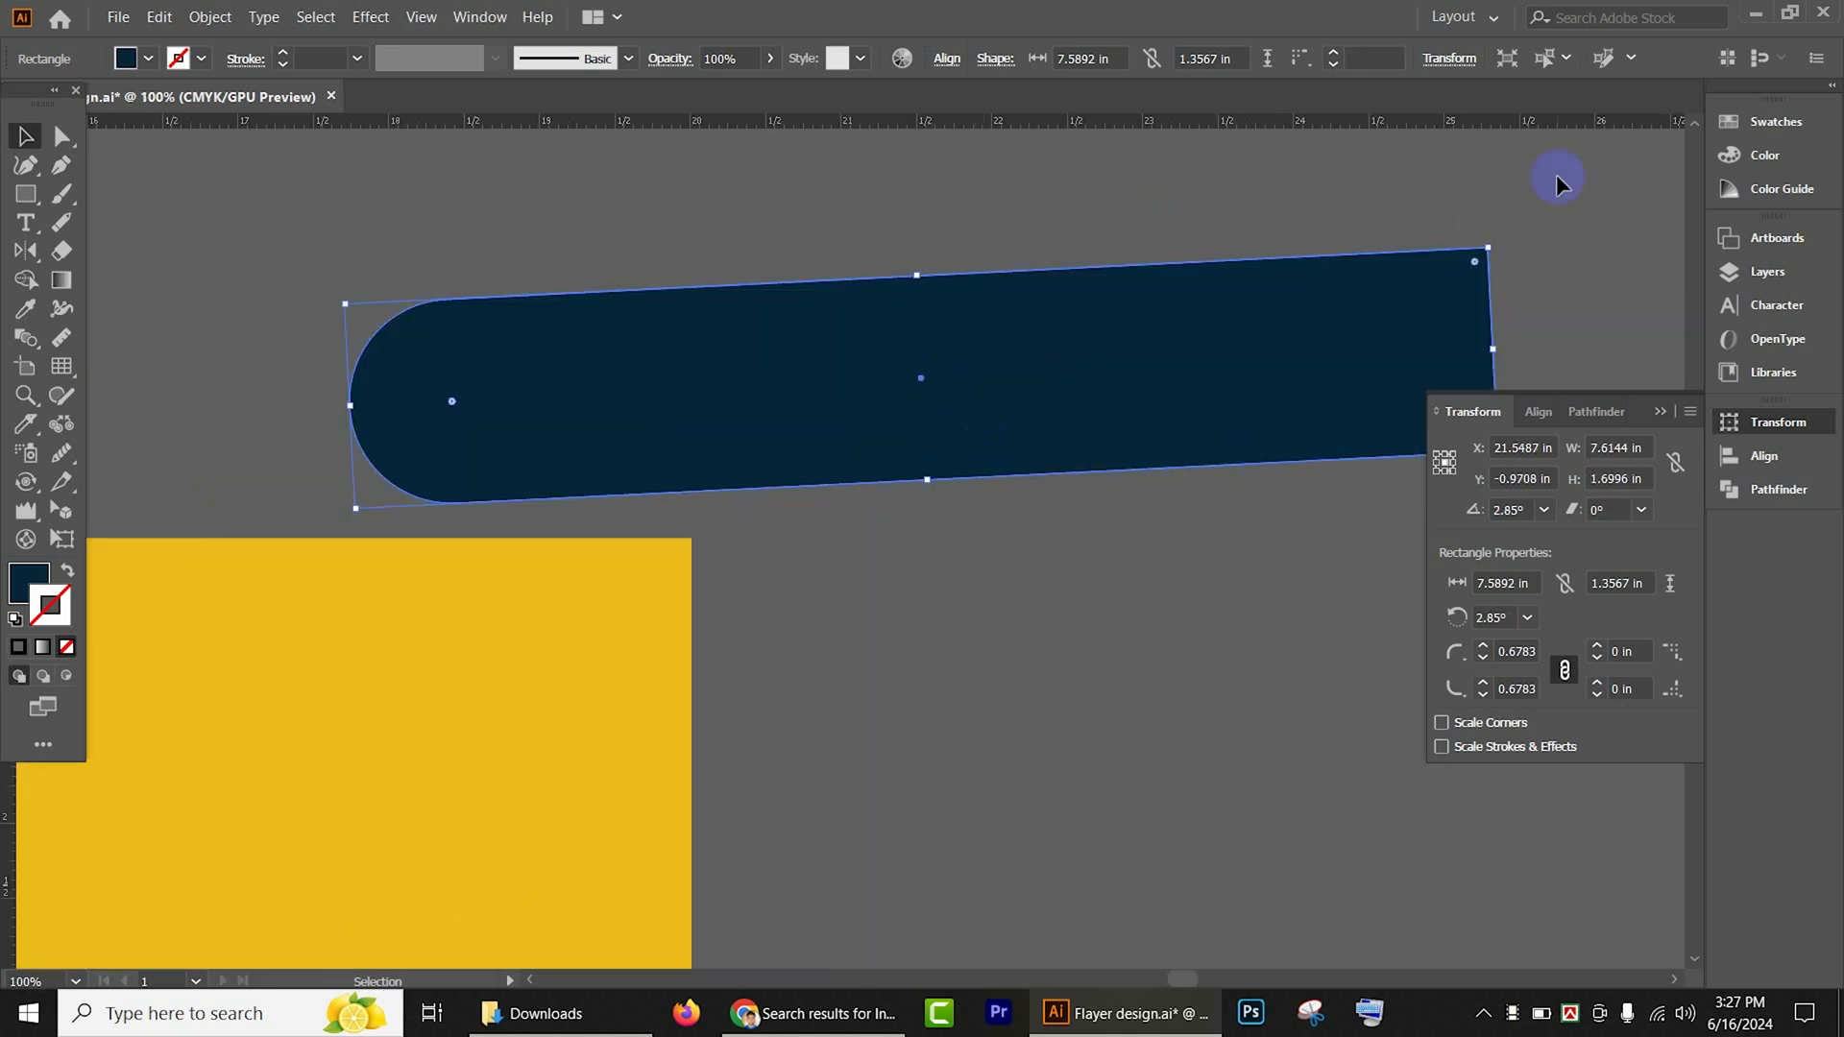
pyautogui.moveTo(1496, 247); pyautogui.dragTo(1512, 256)
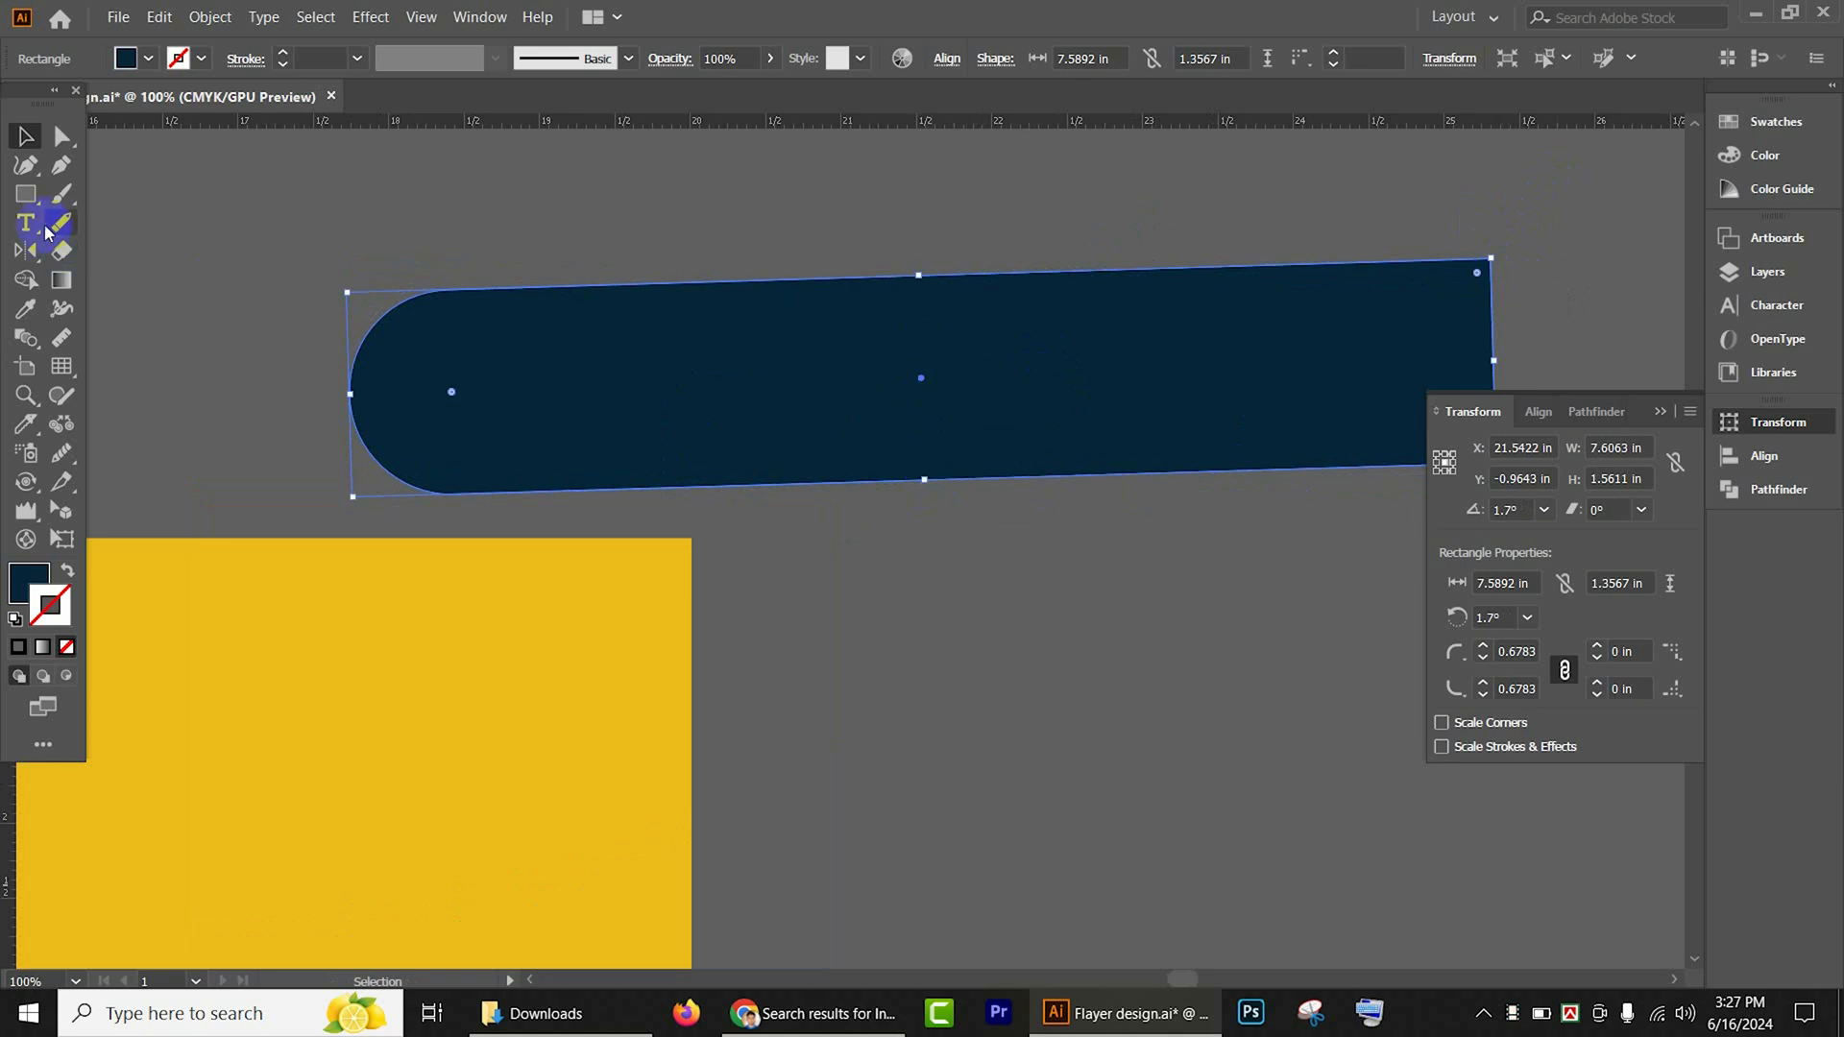
# Step: Draw a thin navy rectangle about 3.5 × 0.13 in above the large bar and flatten it to about 0.03 in high
pyautogui.click(26, 194)
pyautogui.moveTo(506, 193); pyautogui.dragTo(1033, 209)
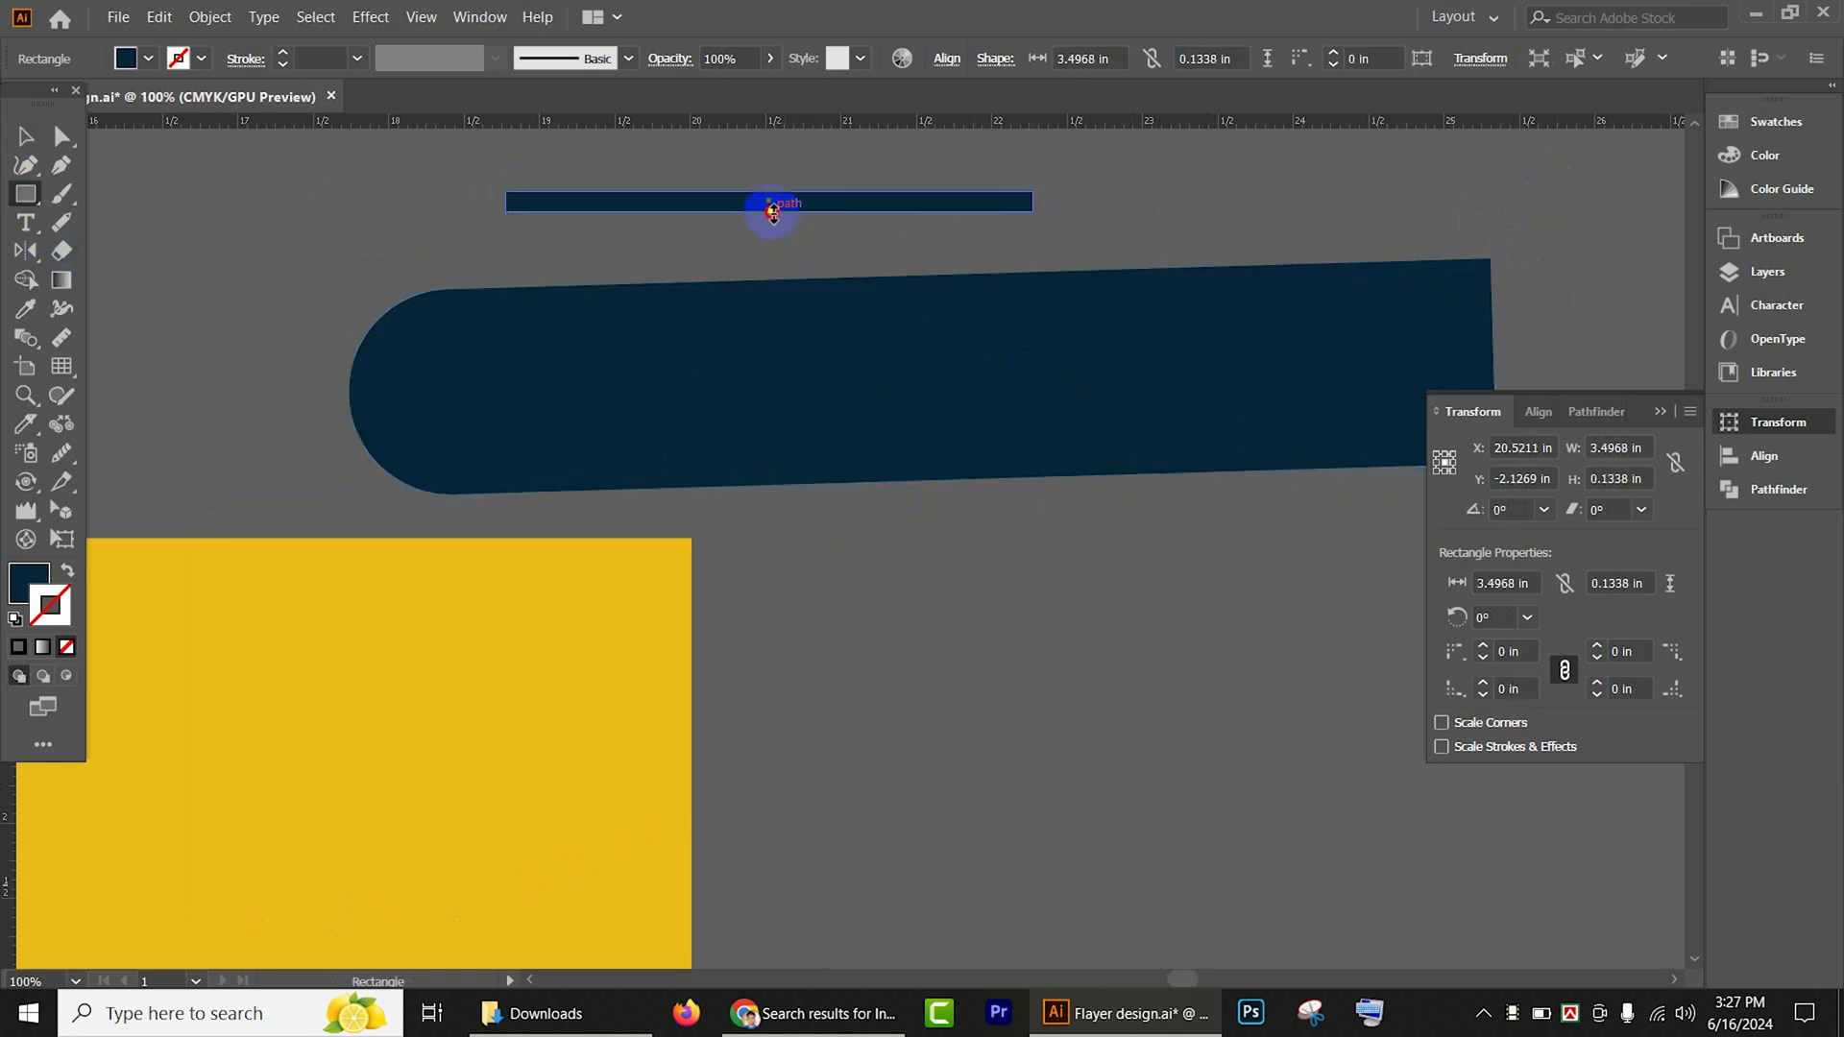
pyautogui.moveTo(773, 213); pyautogui.dragTo(769, 196)
pyautogui.click(871, 355)
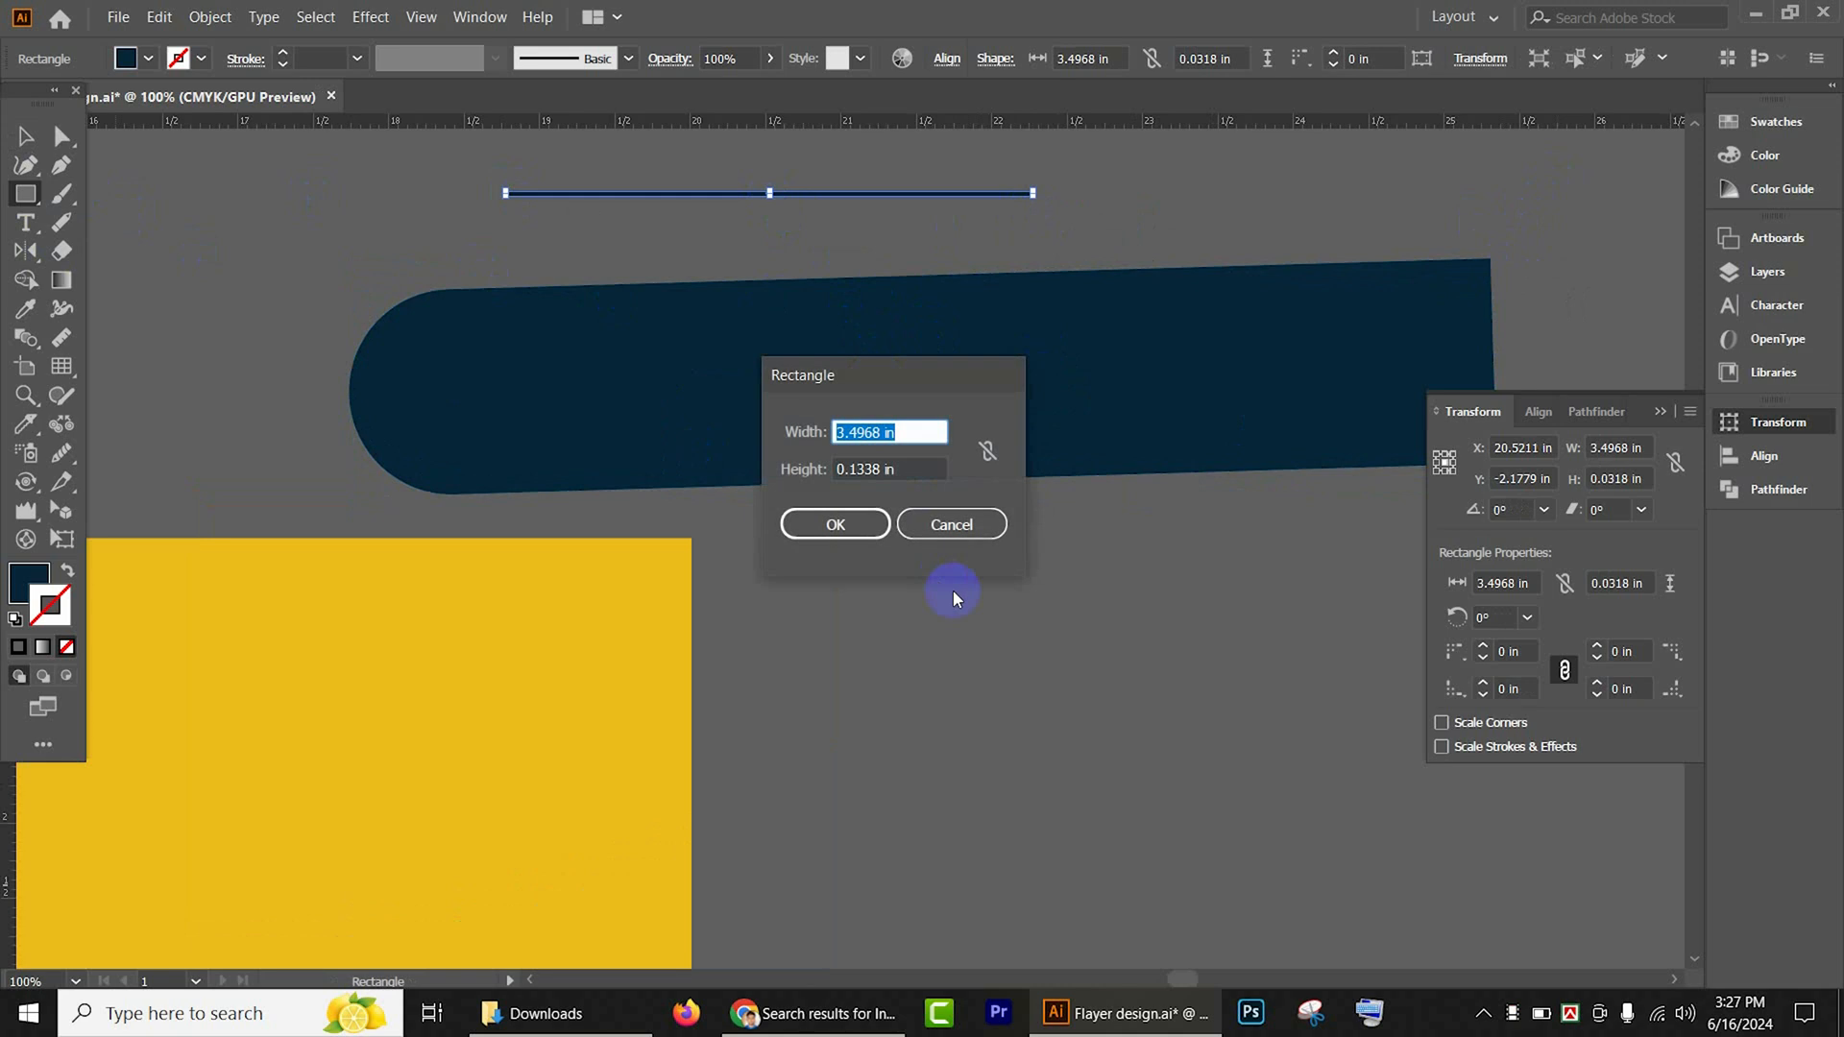
pyautogui.press('Escape')
# Step: Delete the large navy bar and the thin rectangle above it
pyautogui.click(26, 135)
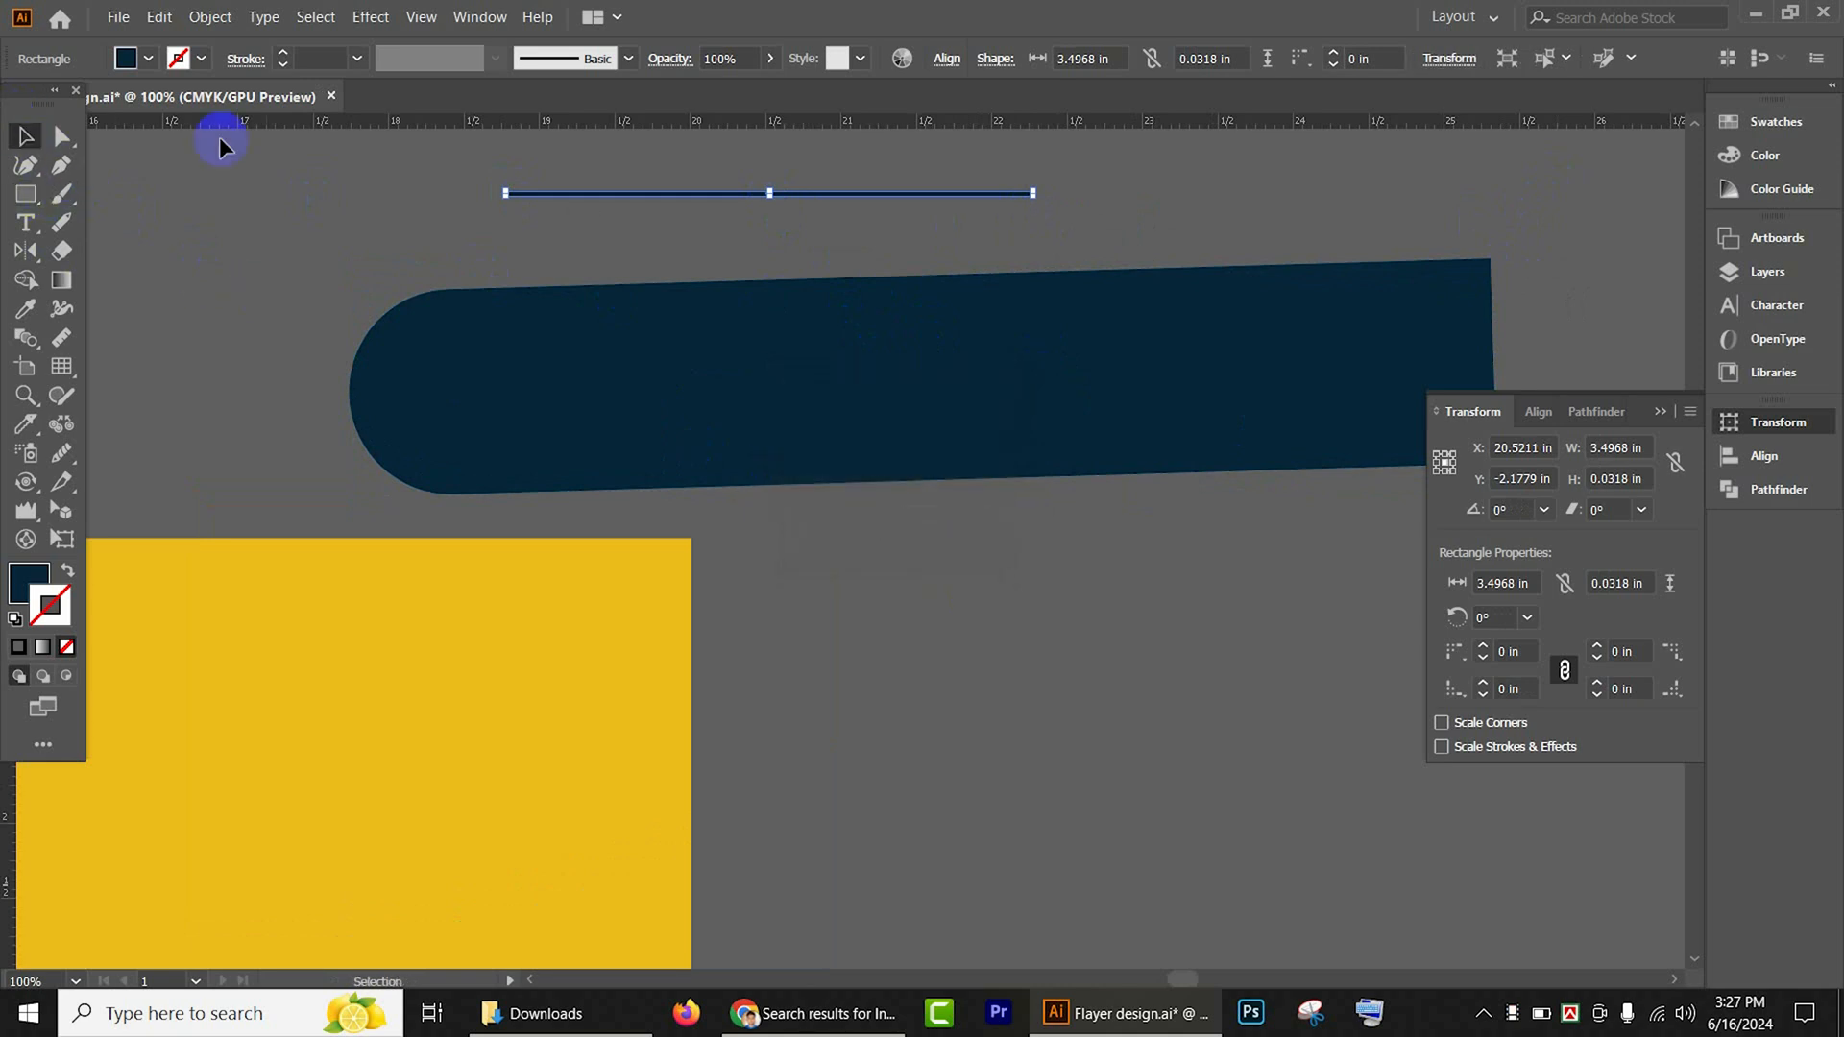
pyautogui.click(794, 224)
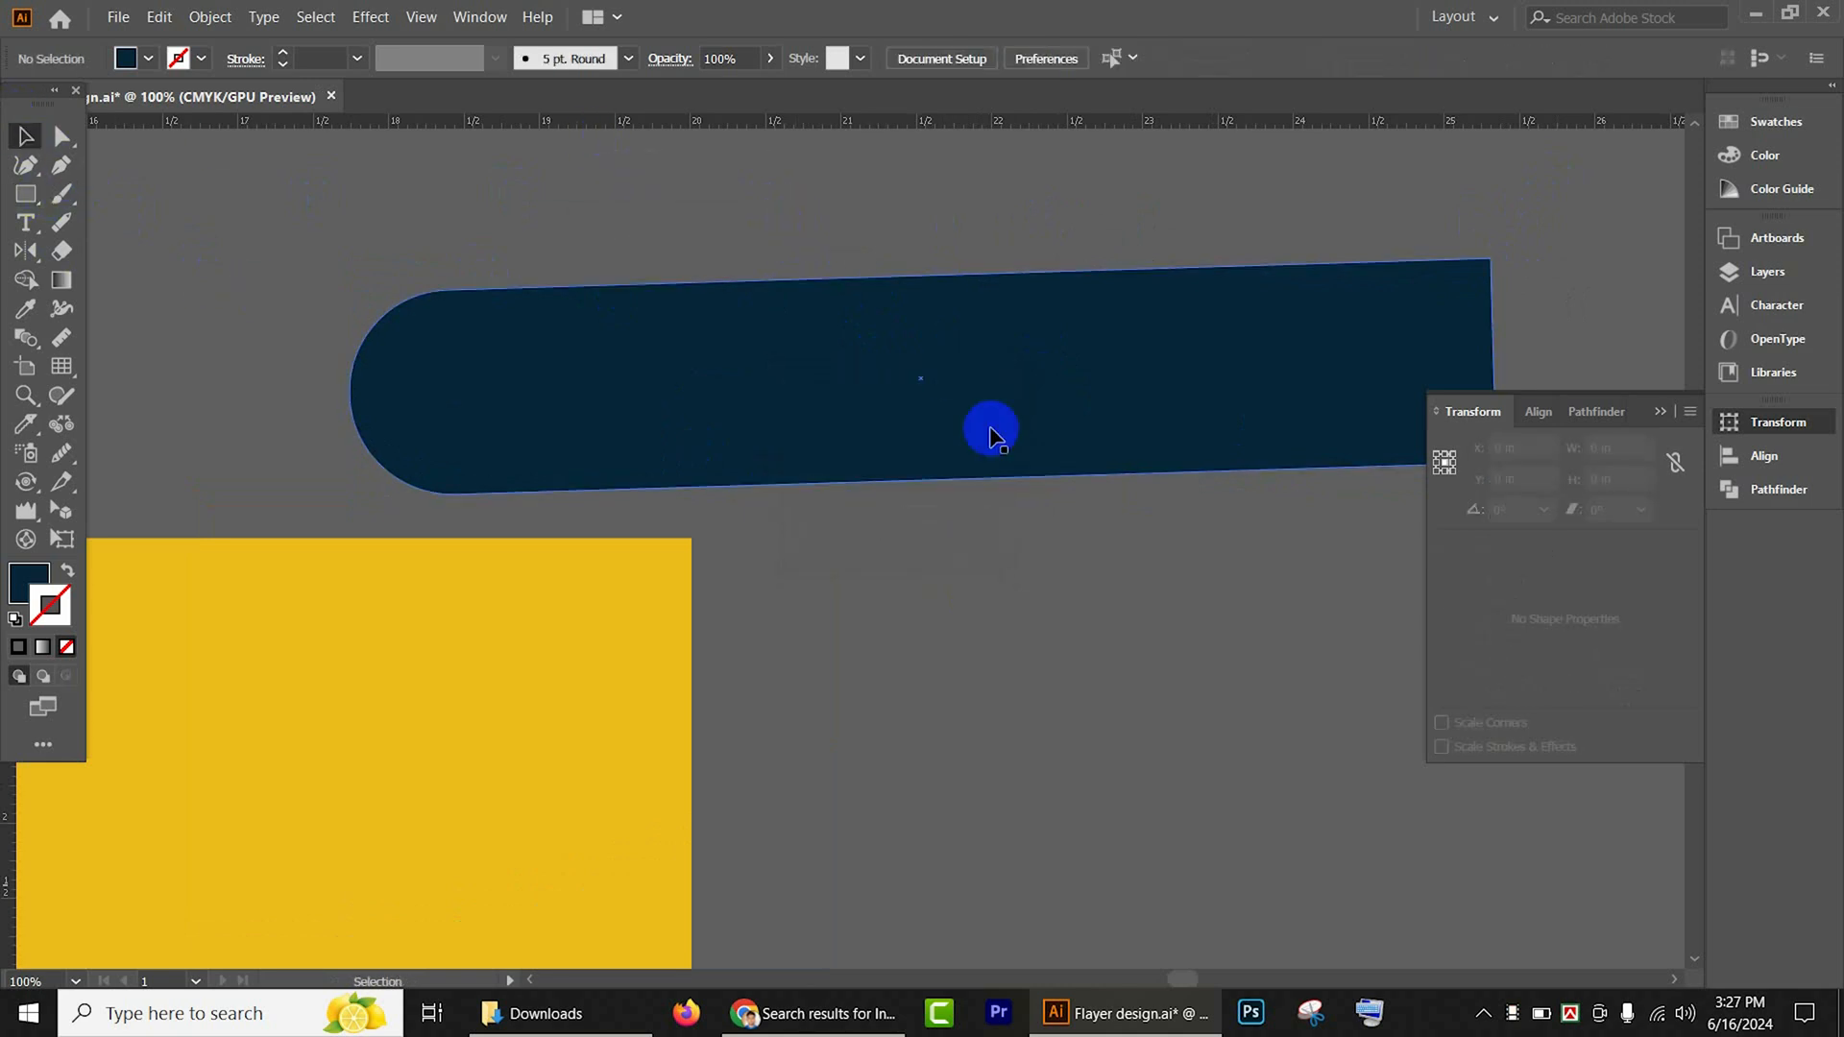
pyautogui.moveTo(1000, 453); pyautogui.dragTo(922, 363)
pyautogui.press('Delete')
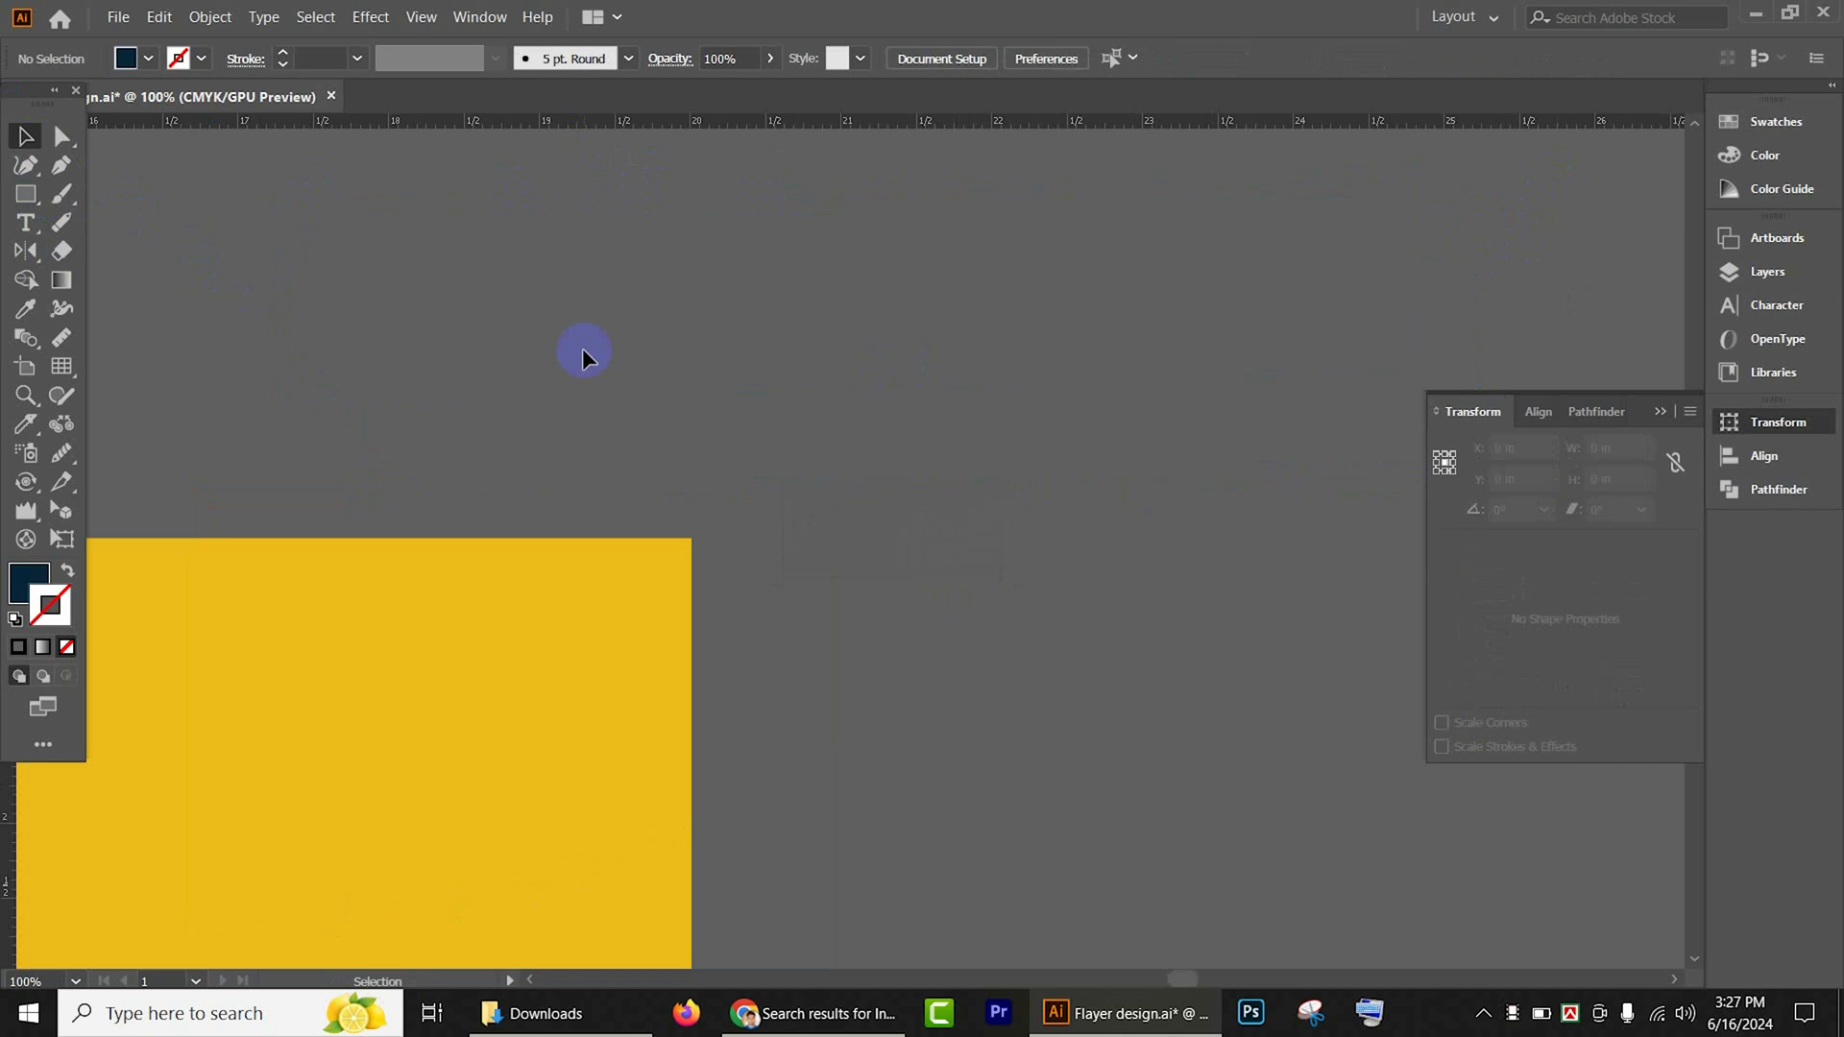
# Step: Draw a navy rectangle about 3.70 × 0.52 in above the flyer and round its two left corners to about 0.26 in
pyautogui.click(26, 193)
pyautogui.moveTo(469, 366)
pyautogui.mouseDown()
pyautogui.moveTo(1037, 419)
pyautogui.moveTo(1026, 444)
pyautogui.mouseUp()
pyautogui.click(61, 135)
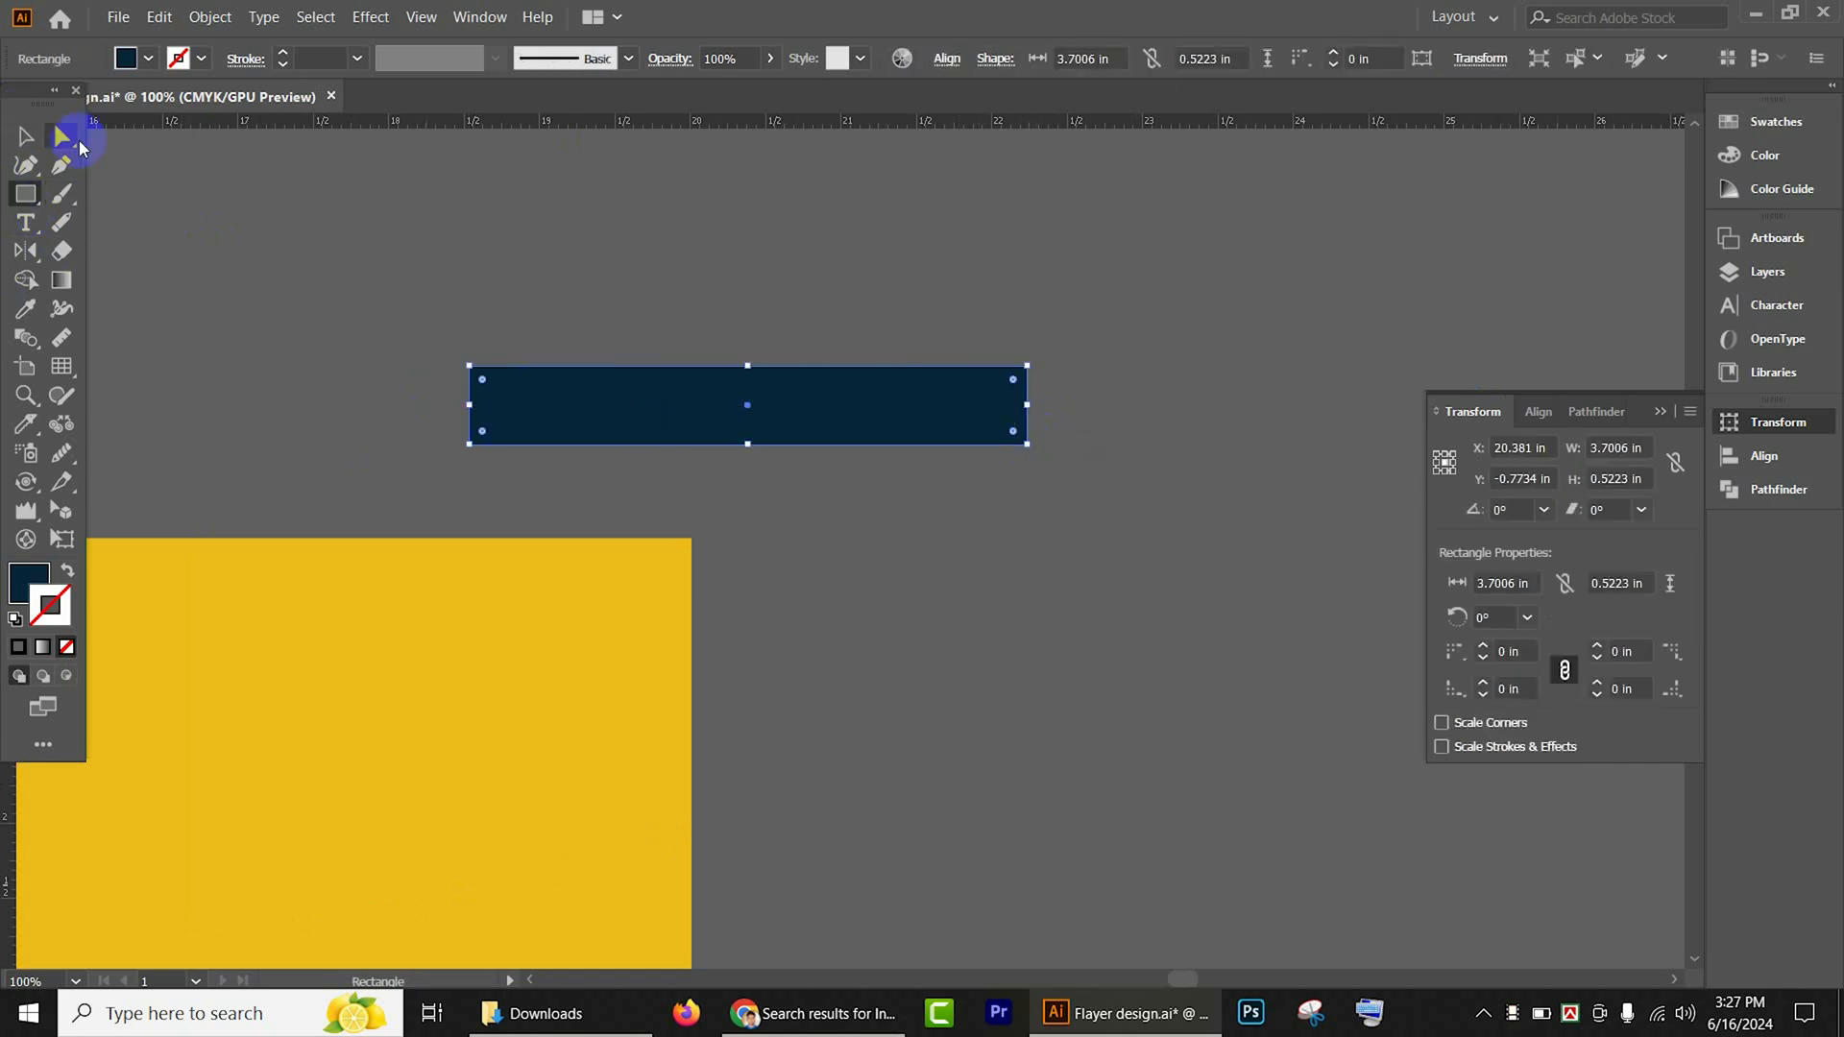
pyautogui.click(484, 428)
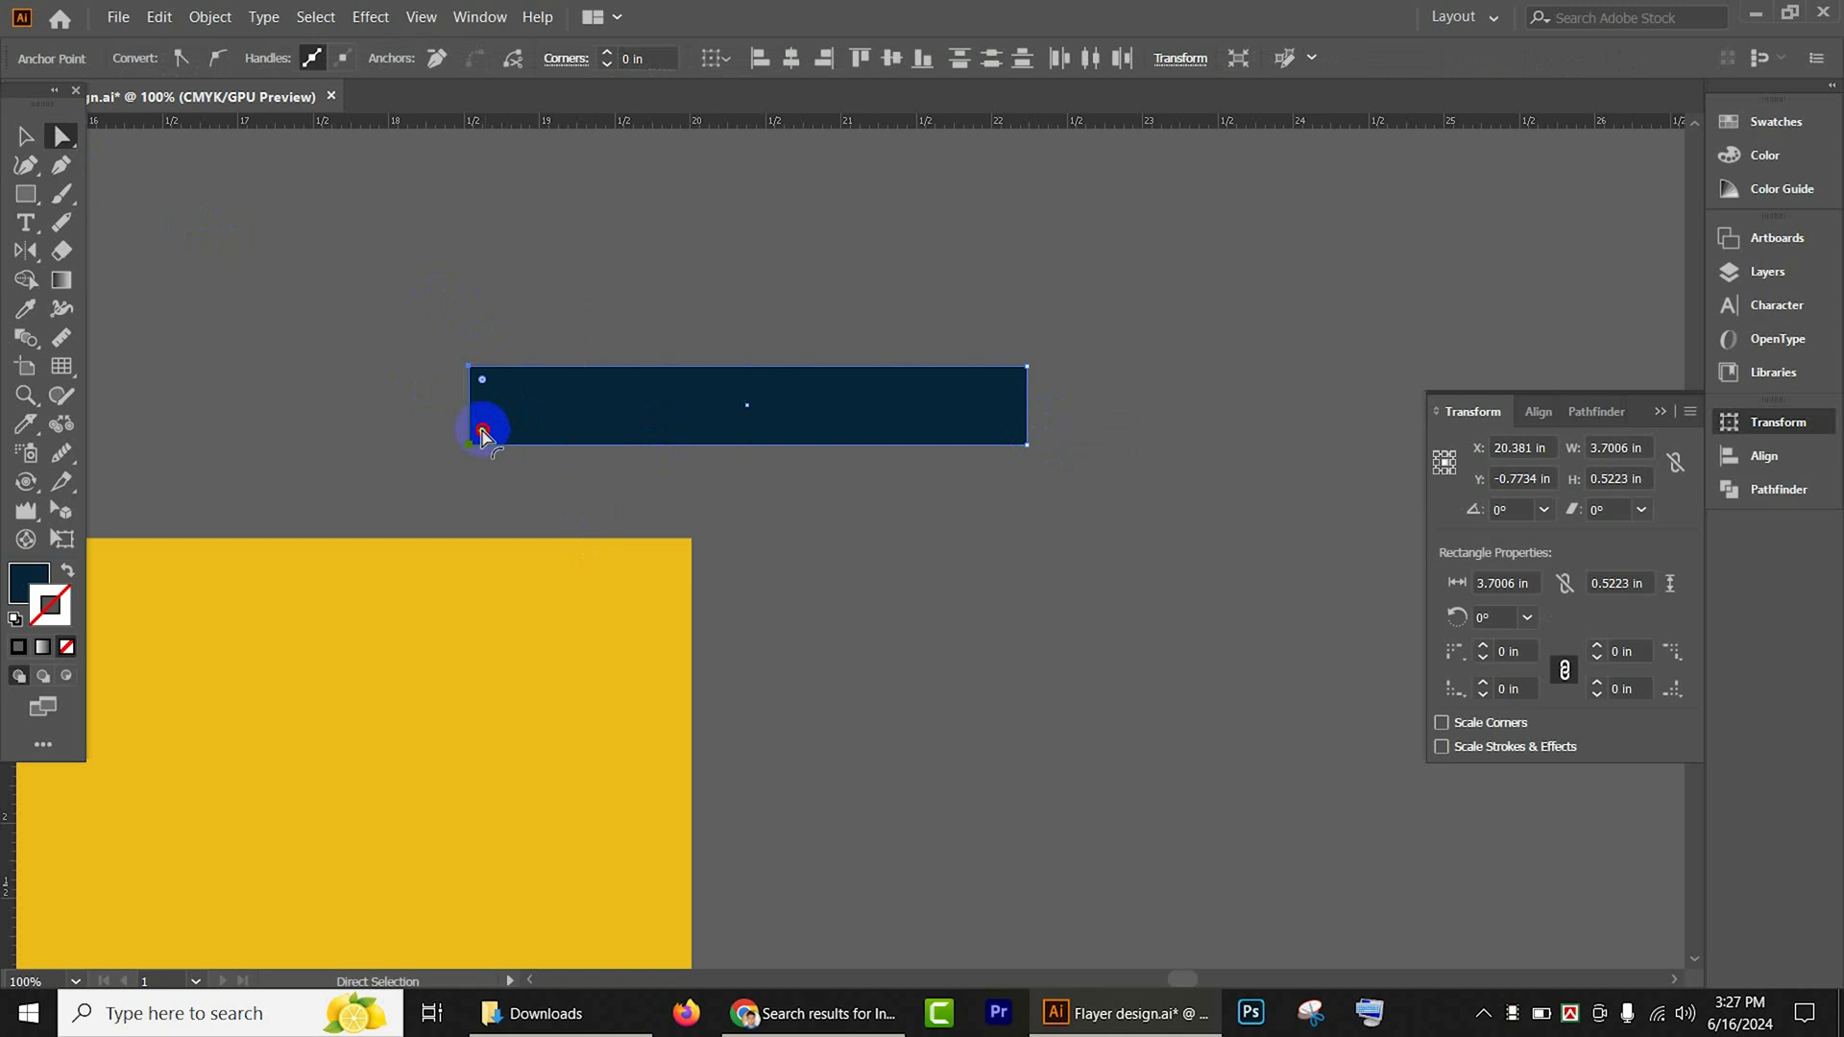
pyautogui.moveTo(483, 434); pyautogui.dragTo(630, 411)
pyautogui.click(38, 140)
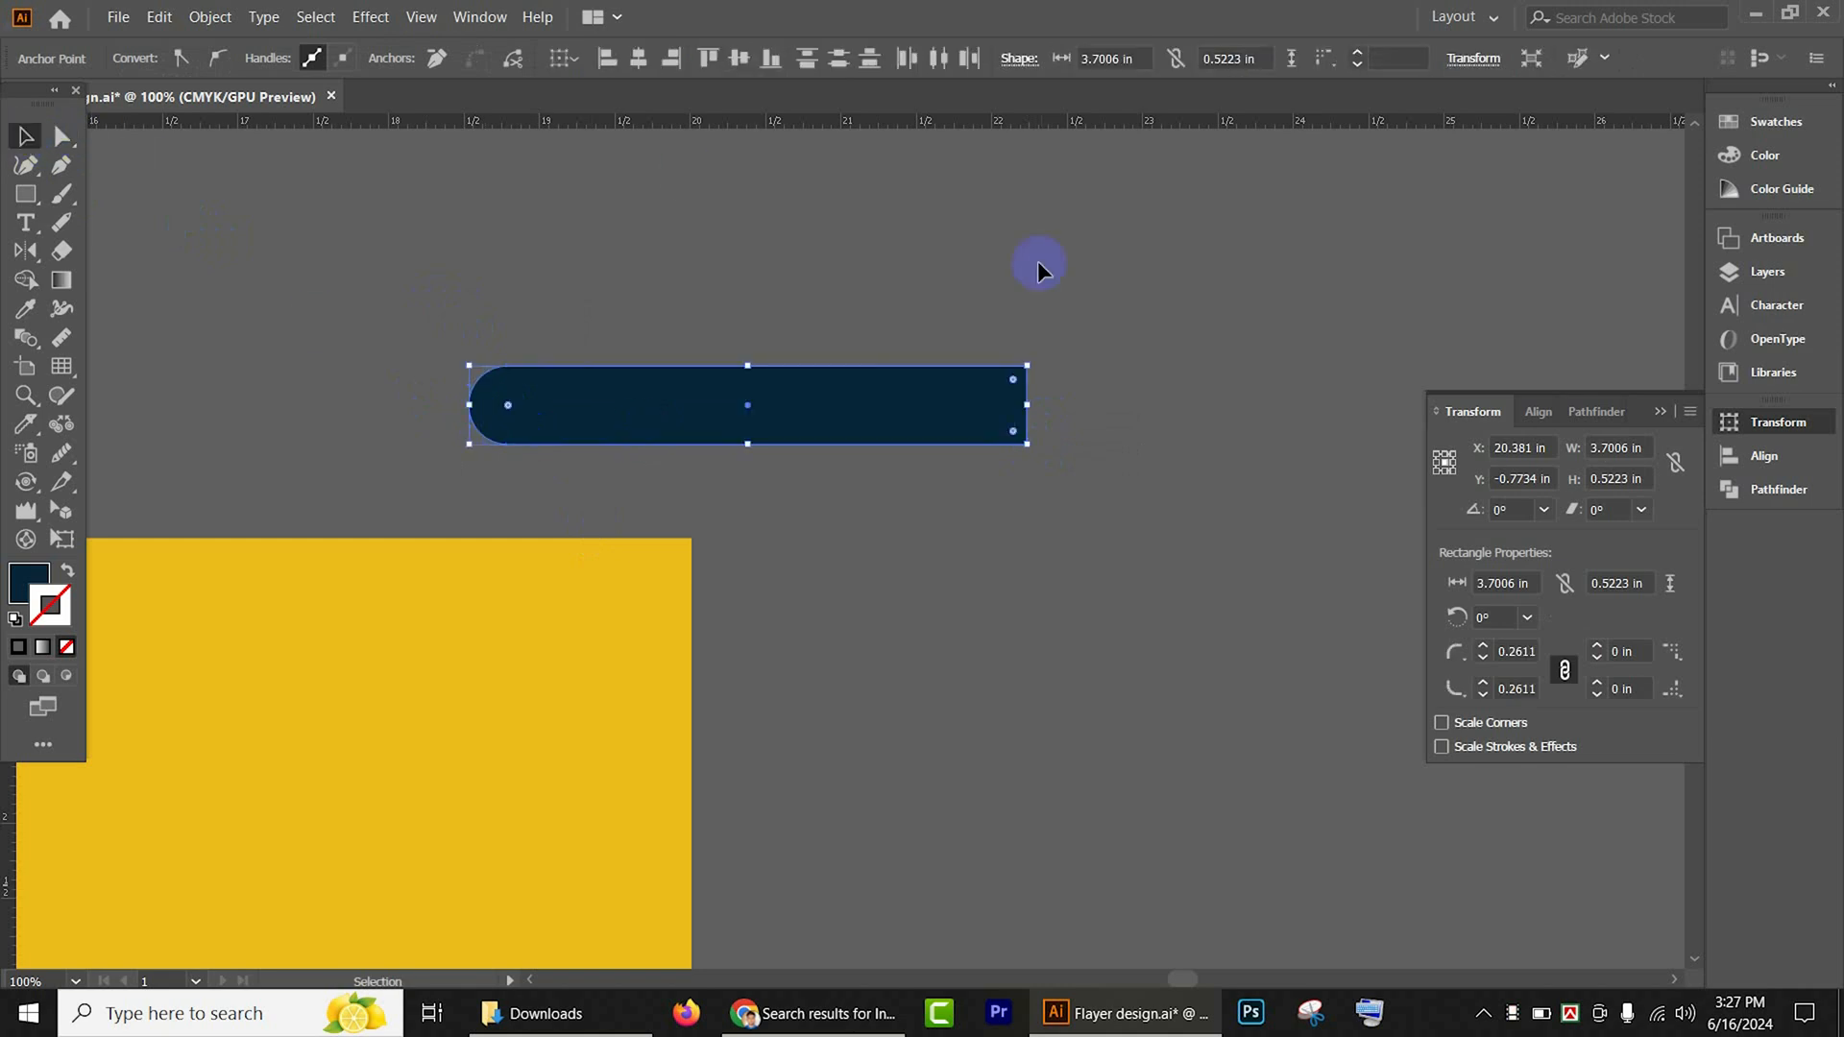
# Step: Rotate the small navy bar to 45° and place its rounded end over the flyer's upper-right corner
pyautogui.moveTo(1029, 358); pyautogui.dragTo(888, 211)
pyautogui.moveTo(811, 365); pyautogui.dragTo(814, 432)
pyautogui.scroll(3, 569, 604)
pyautogui.scroll(-4, 1043, 626)
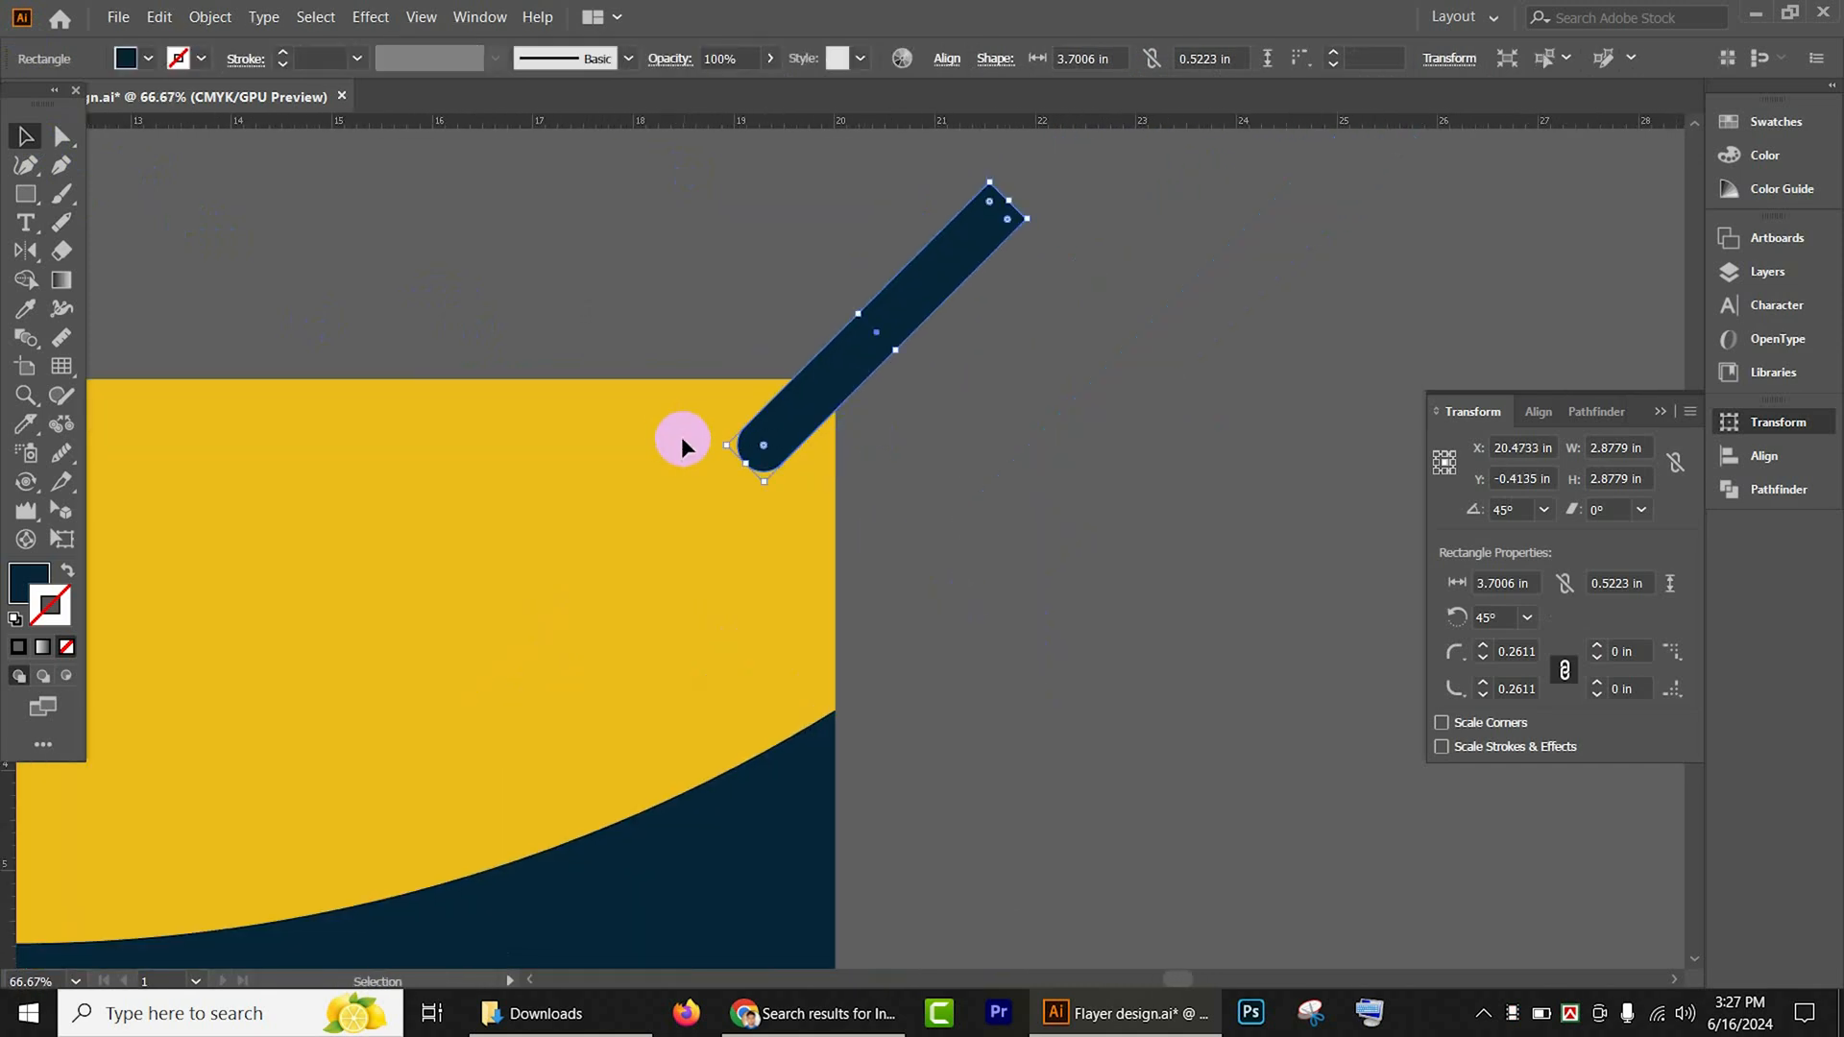
# Step: Place a copy of the slanted navy bar across the flyer's lower-left corner
pyautogui.scroll(-2, 980, 499)
pyautogui.scroll(-2, 951, 470)
pyautogui.moveTo(948, 466); pyautogui.dragTo(1074, 301)
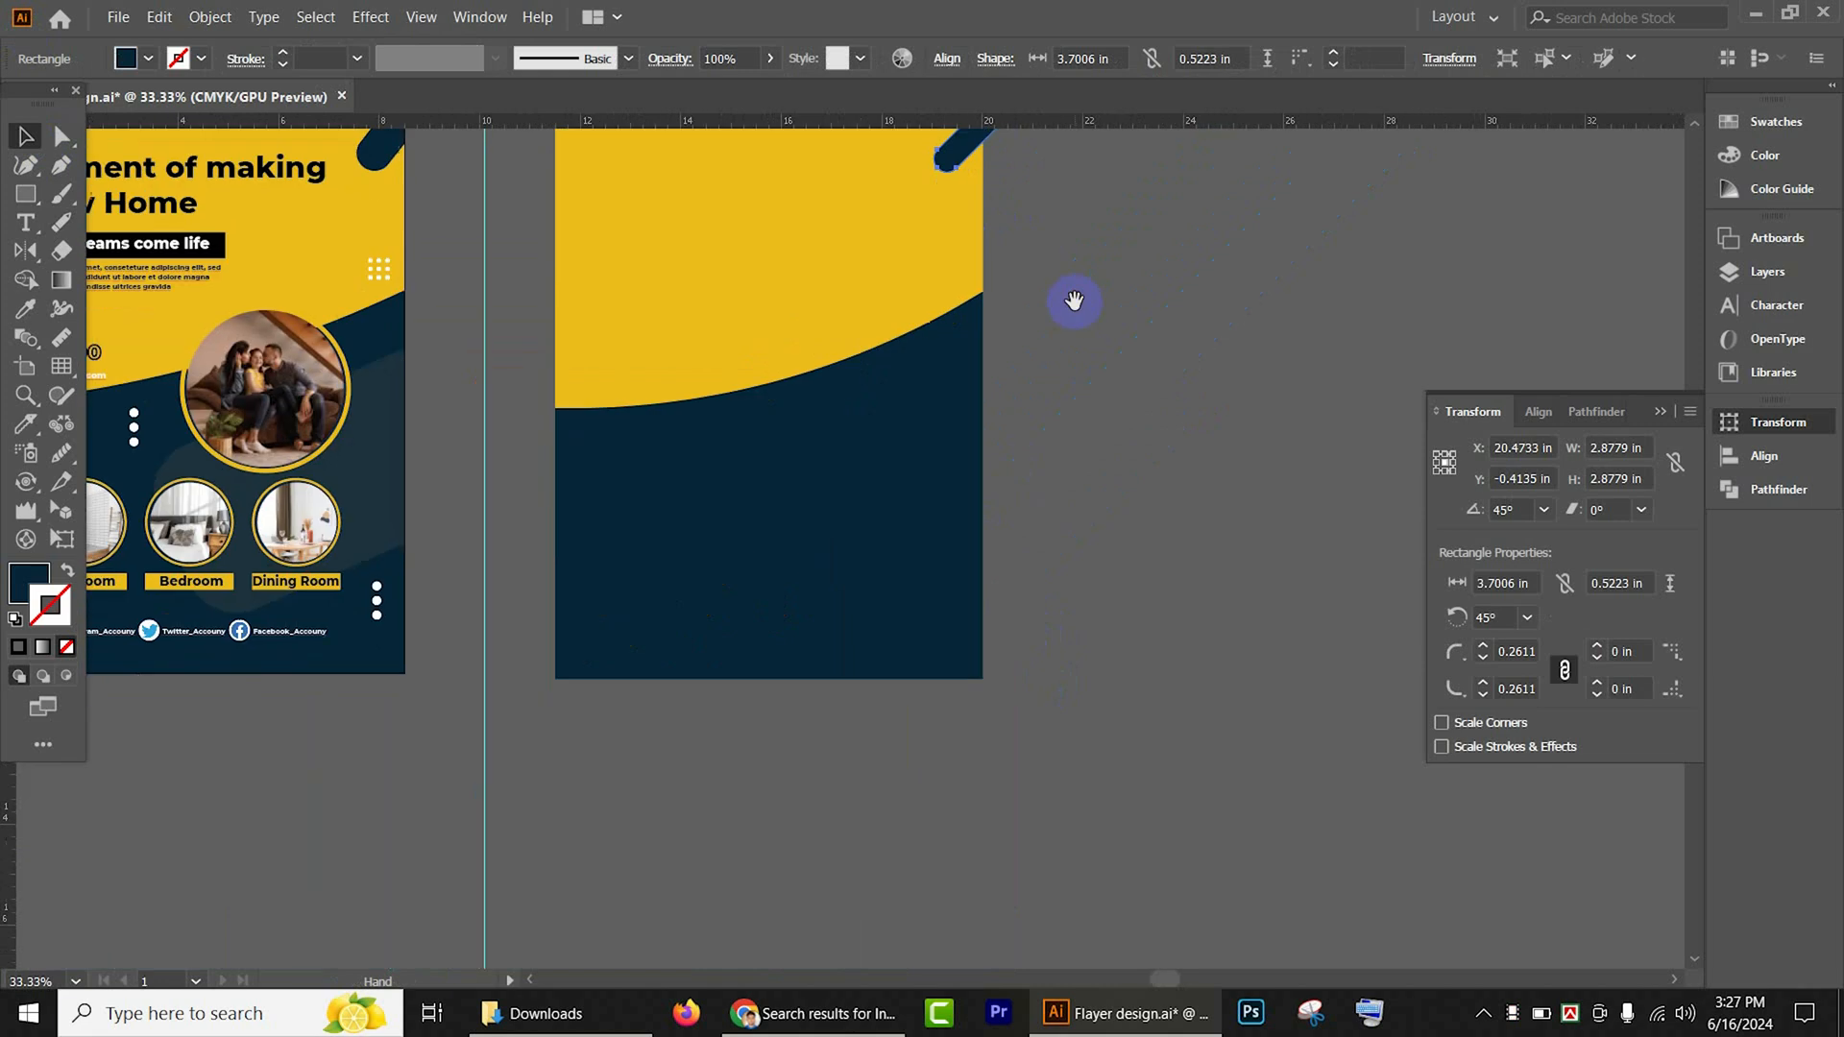
pyautogui.scroll(3, 1041, 605)
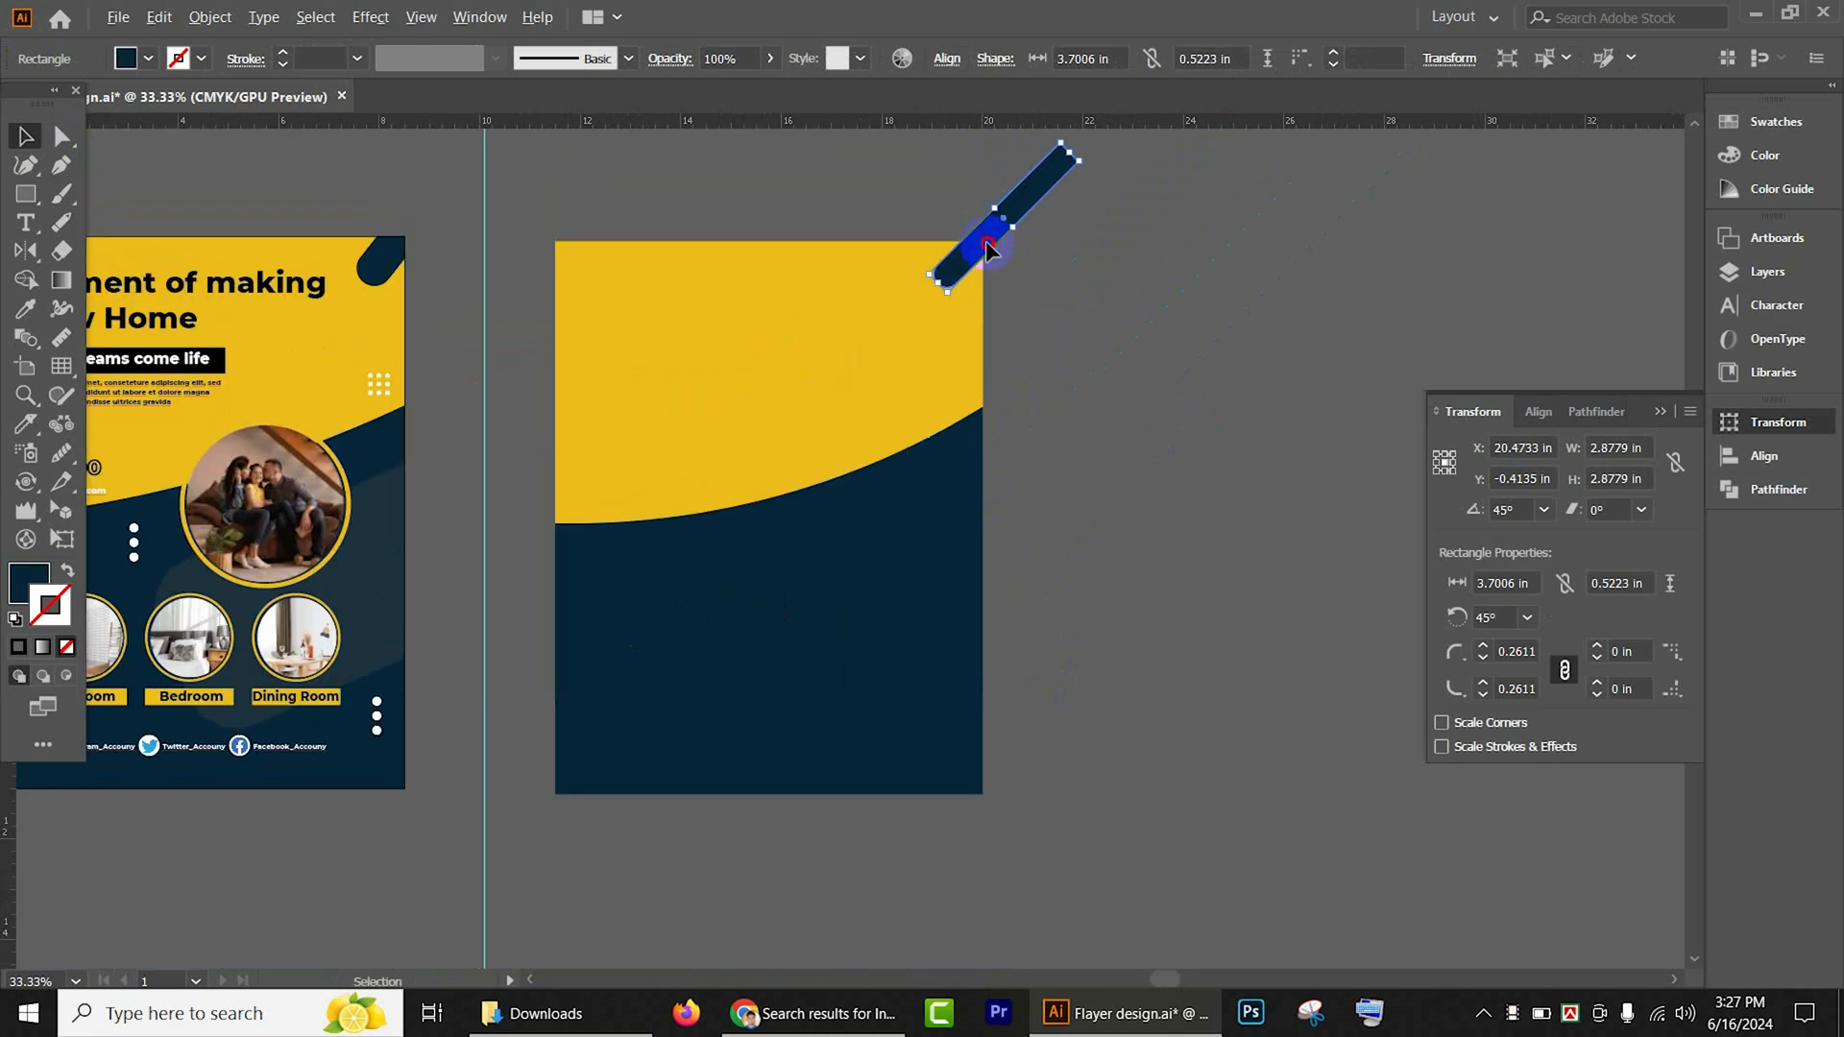
pyautogui.moveTo(987, 247); pyautogui.dragTo(576, 844)
# Step: Turn the copied bar to 225° so its rounded end points into the flyer, and reposition it over the lower-left corner
pyautogui.moveTo(728, 790); pyautogui.dragTo(476, 712)
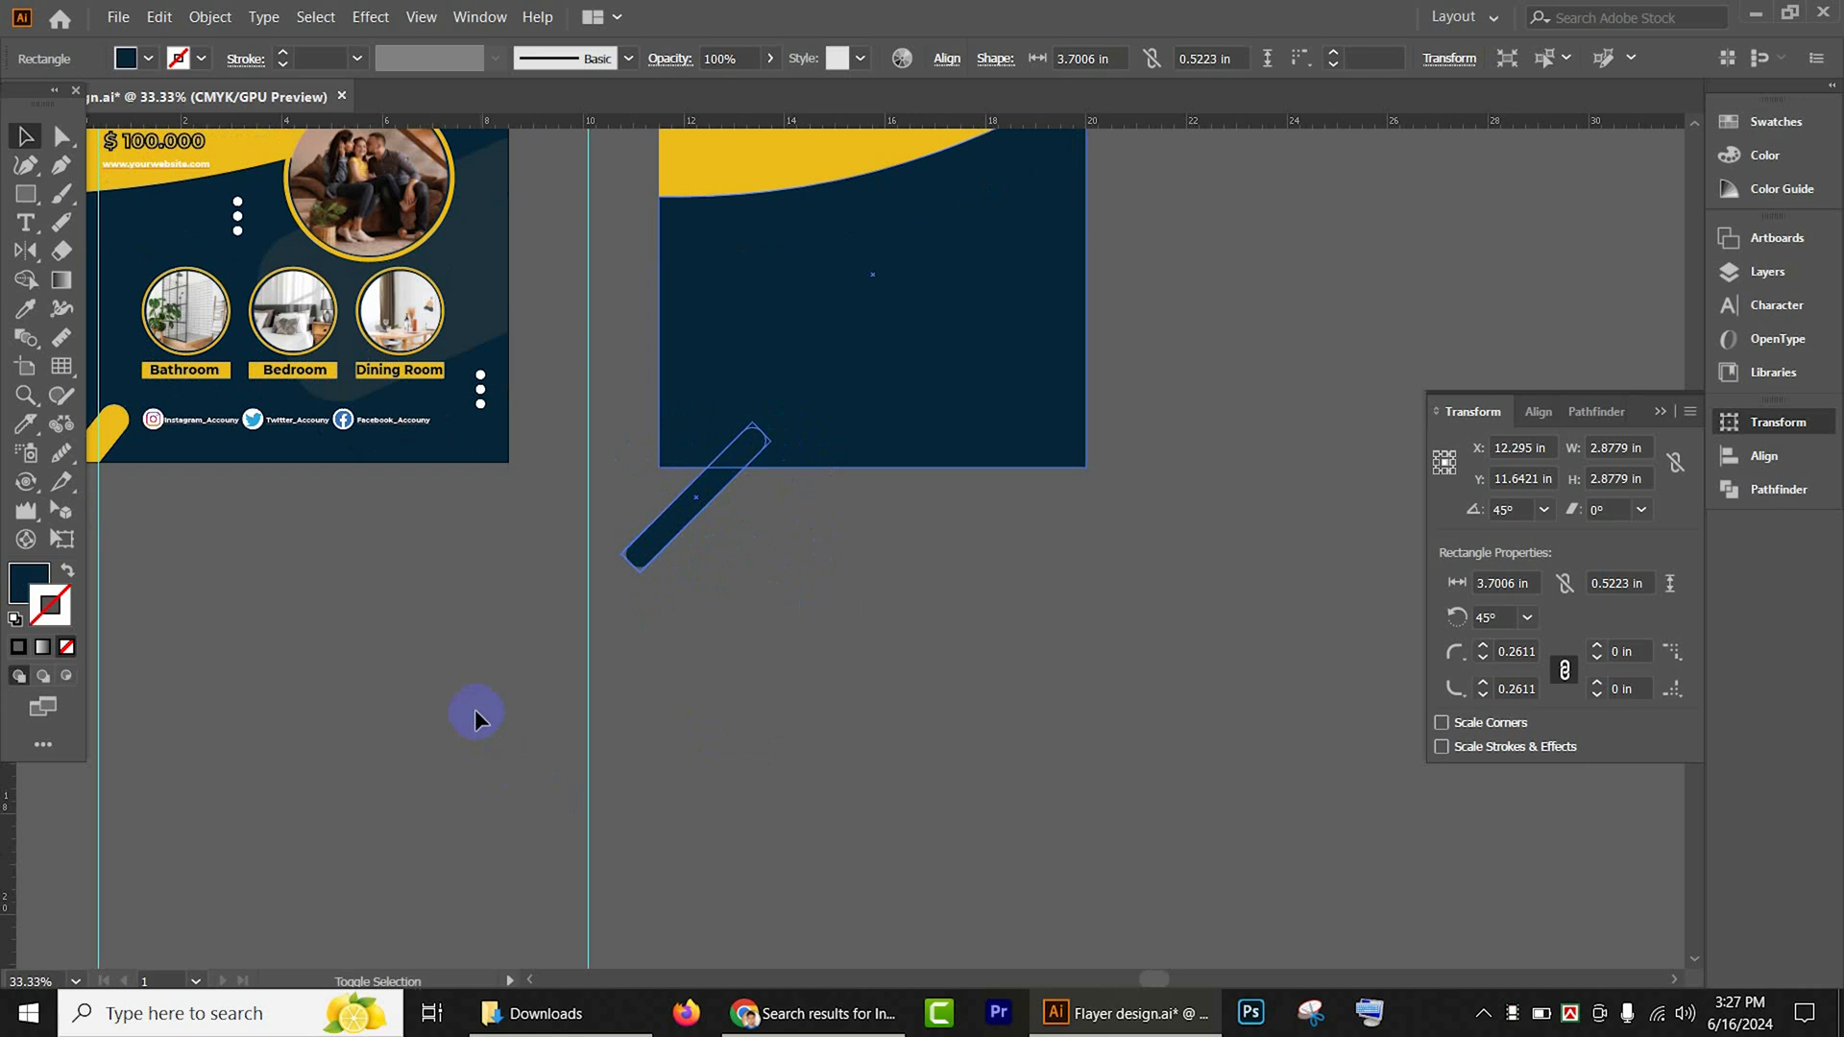
pyautogui.scroll(3, 659, 515)
pyautogui.moveTo(711, 537); pyautogui.dragTo(611, 434)
pyautogui.scroll(-3, 895, 519)
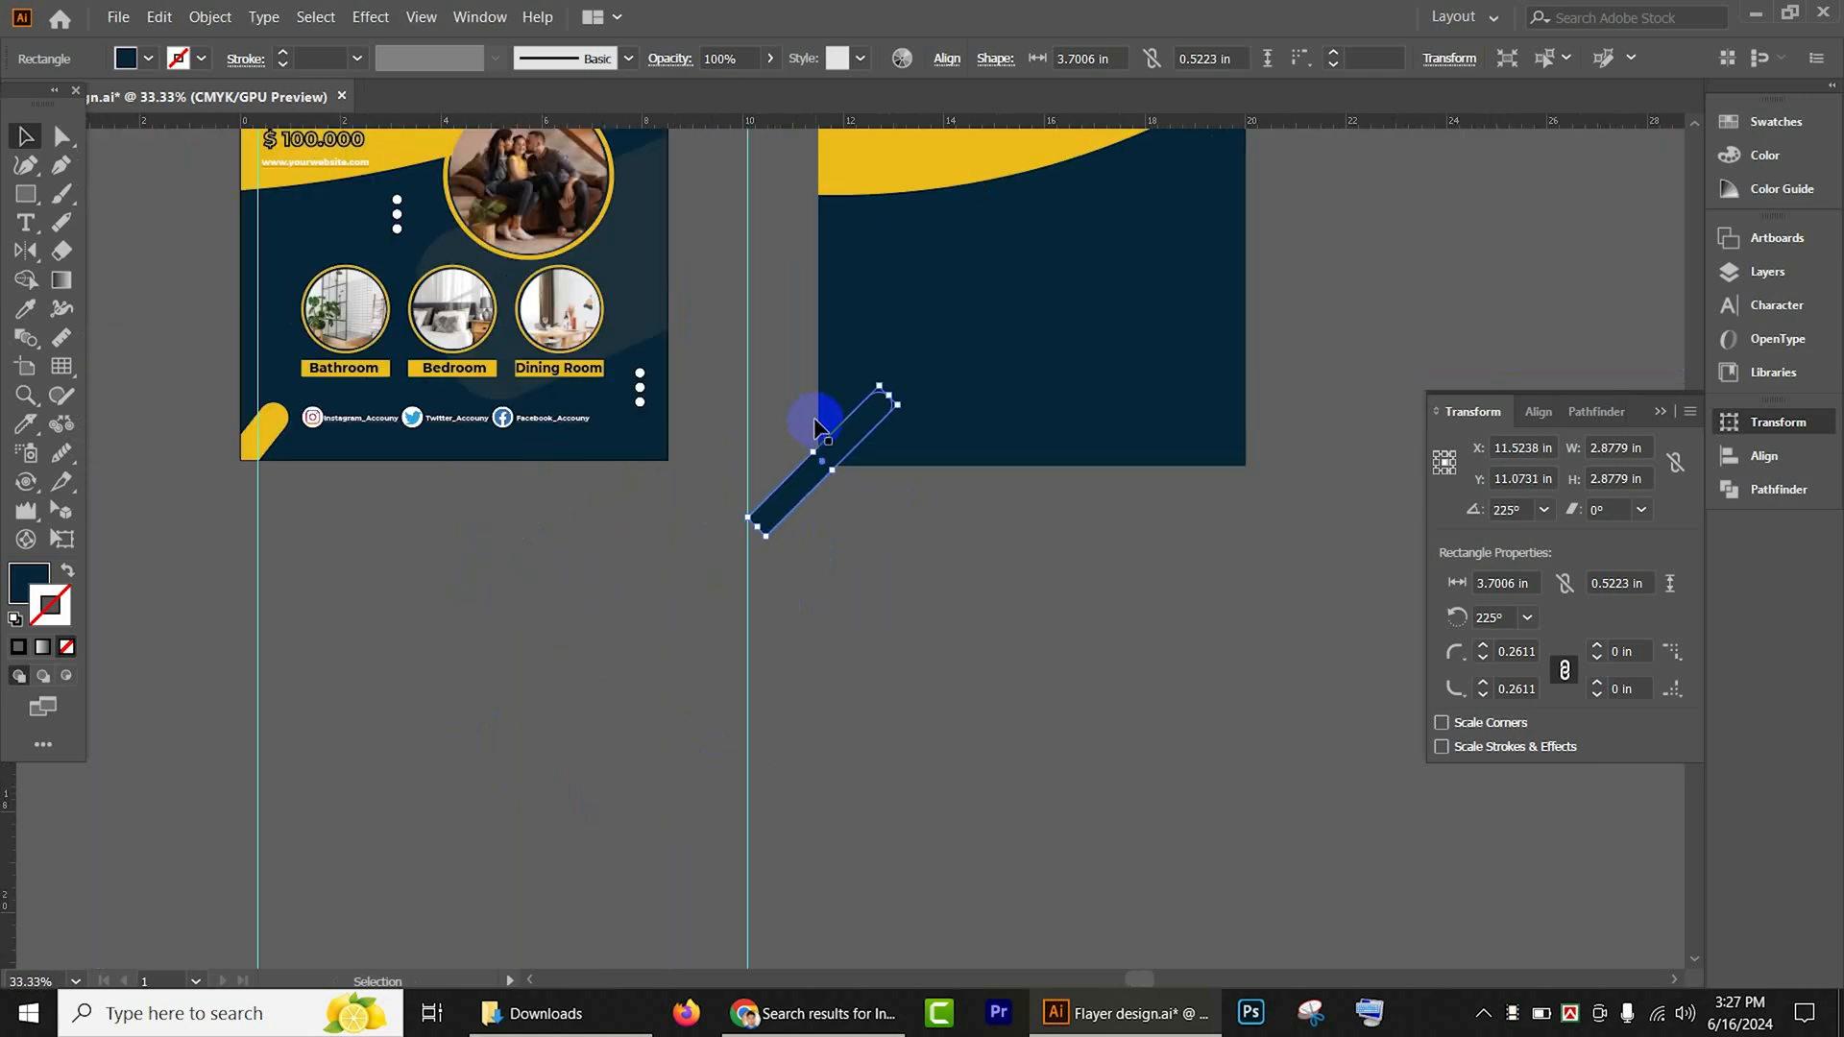
pyautogui.scroll(5, 814, 425)
pyautogui.moveTo(796, 355); pyautogui.dragTo(653, 489)
pyautogui.scroll(-4, 651, 649)
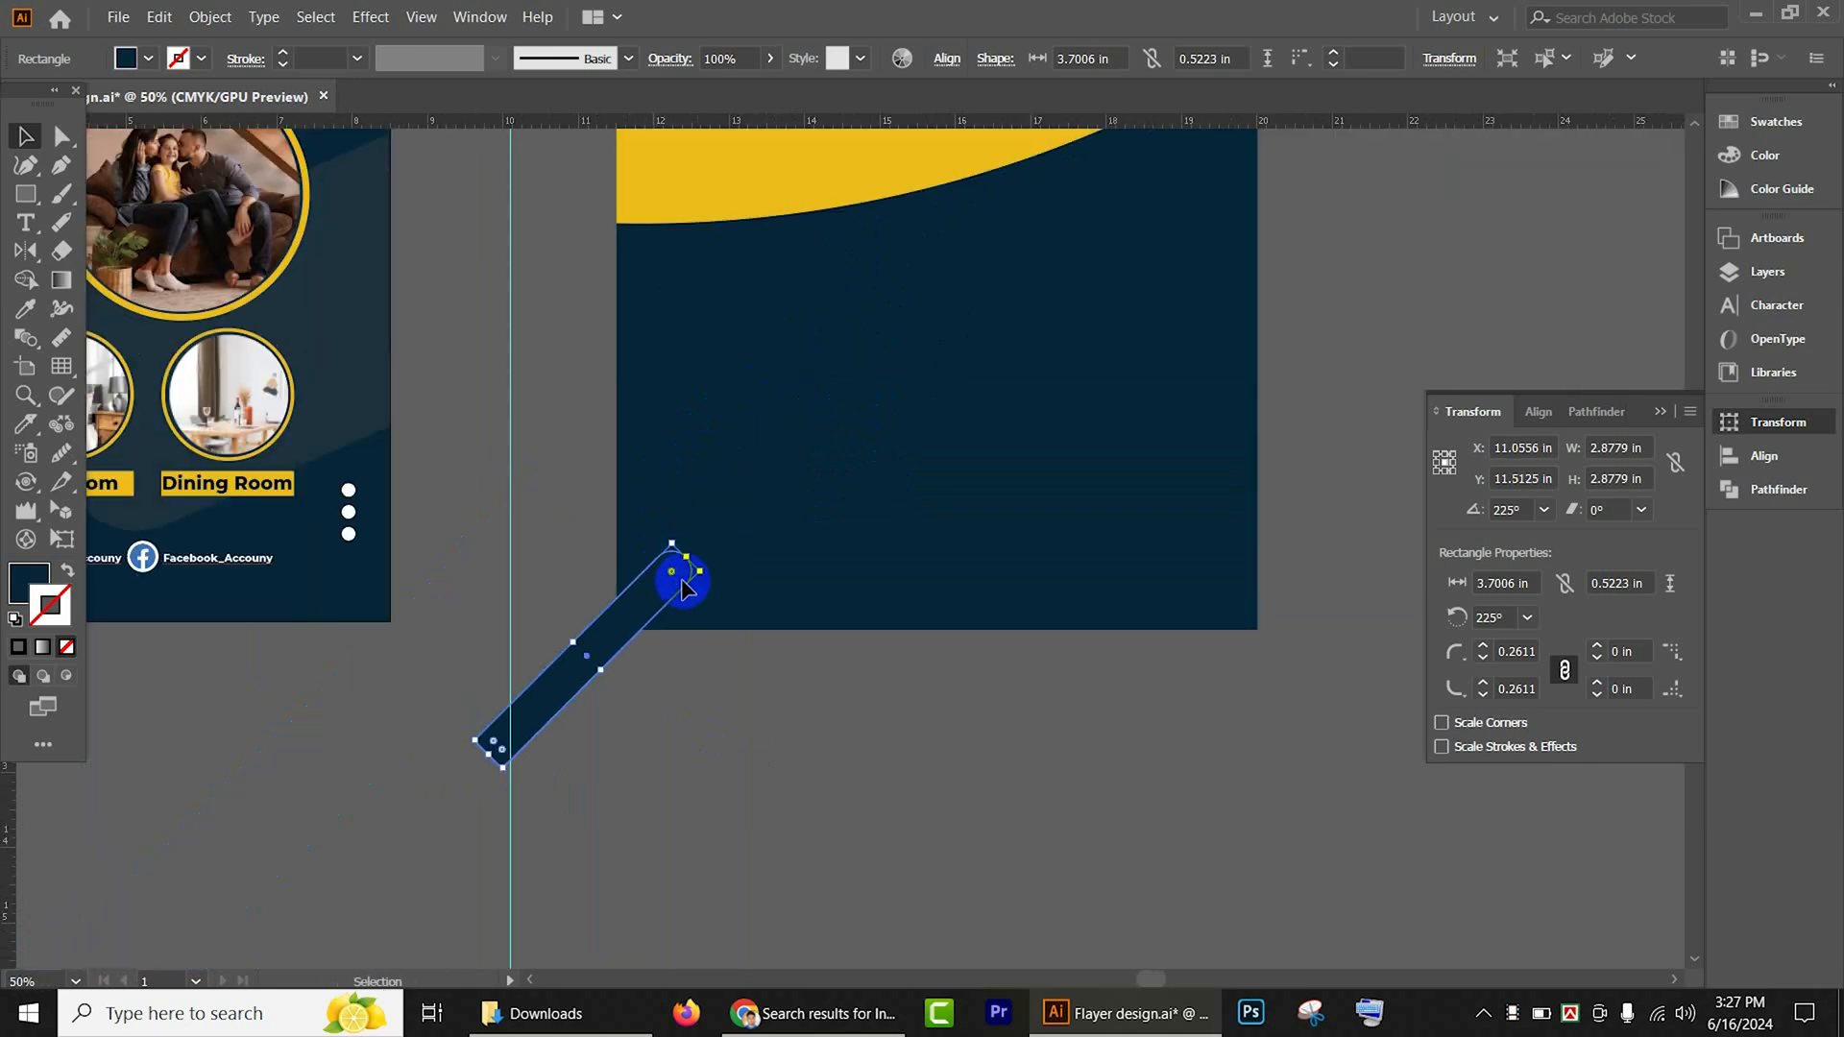
# Step: Fill the lower-left bar with the flyer's yellow by sampling the background with the Eyedropper
pyautogui.scroll(5, 681, 586)
pyautogui.press('i')
pyautogui.click(780, 378)
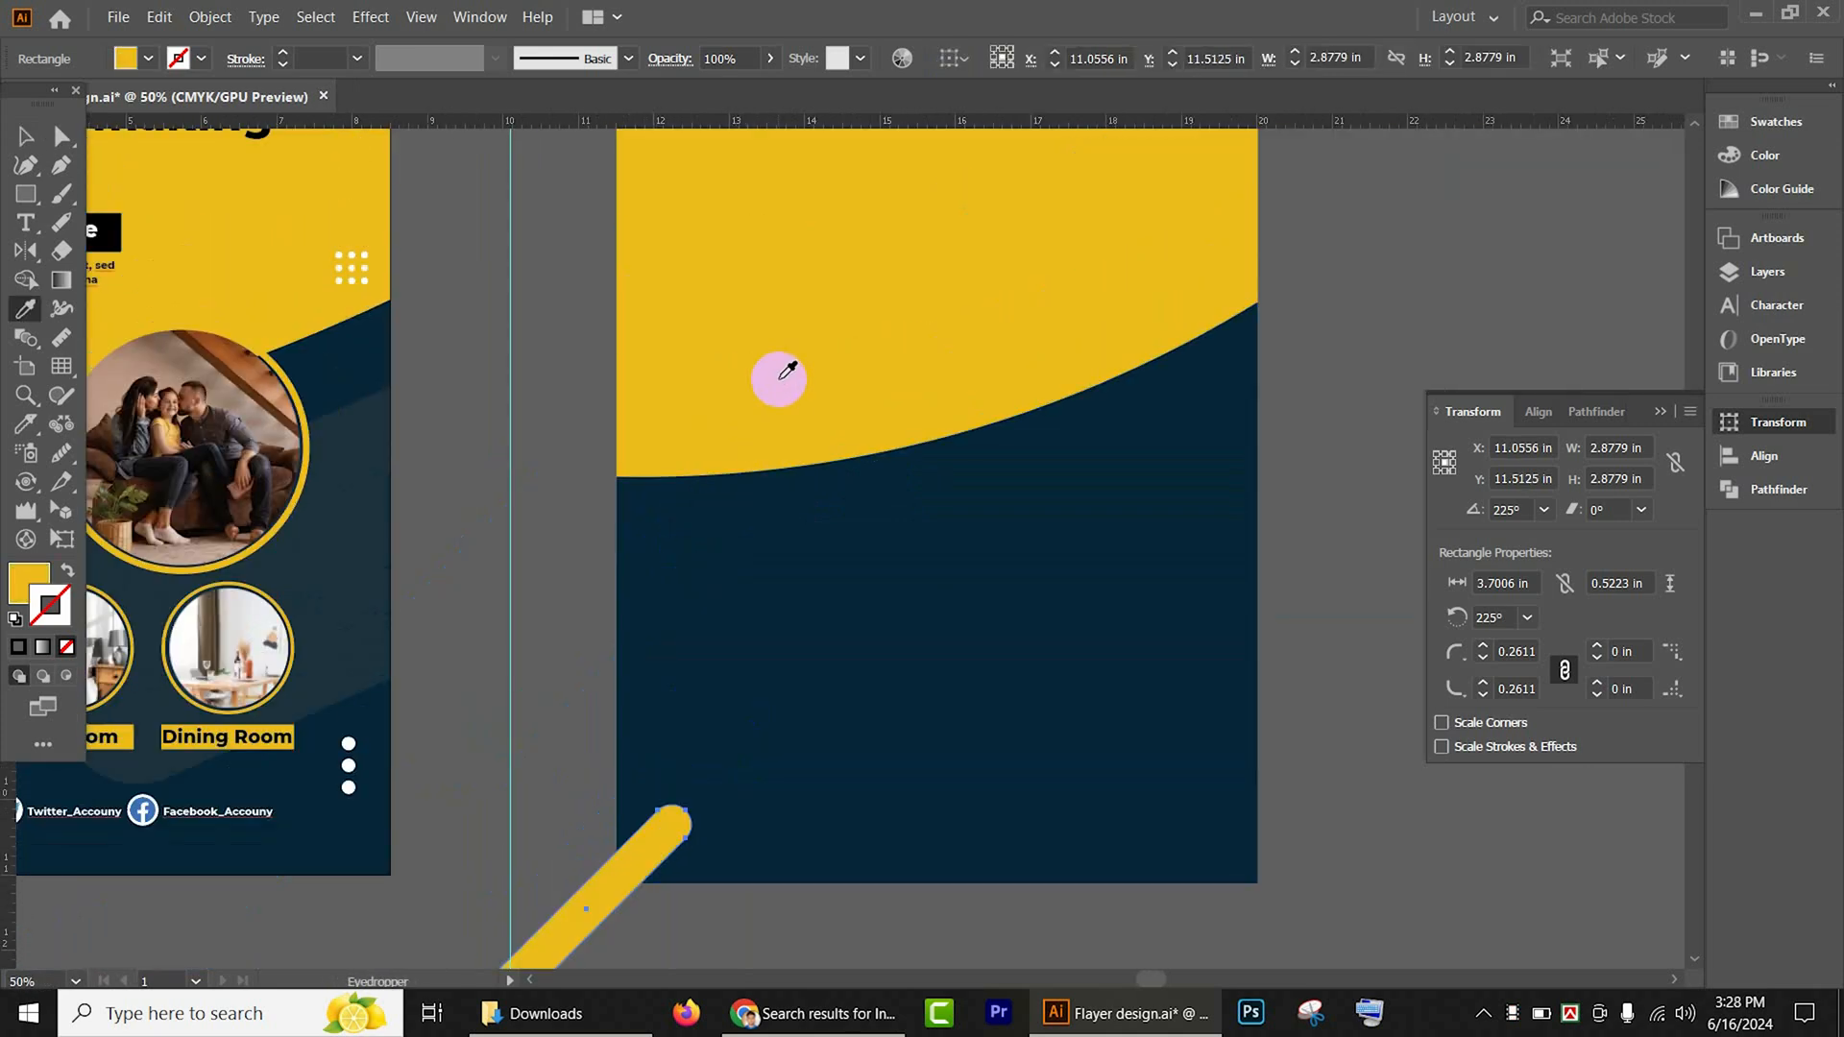